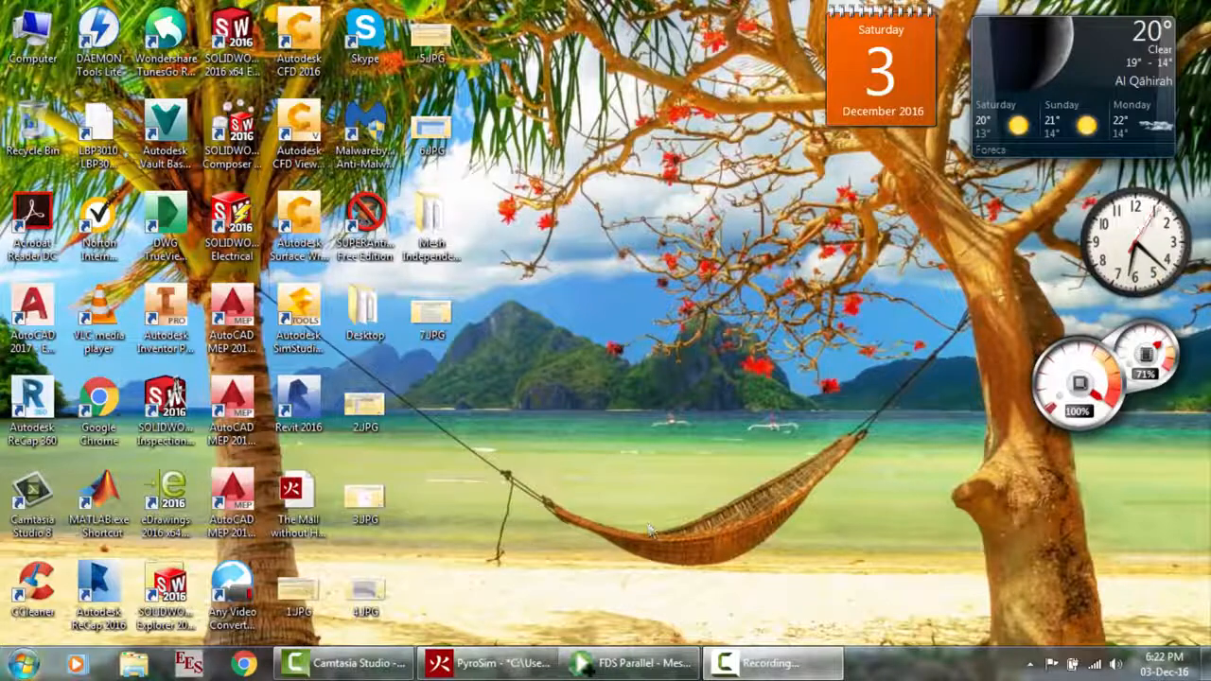
Find DuctMate by searching the computer for "duct", launch it, dismiss the evaluation notice and move its window higher on the desktop
type("duc")
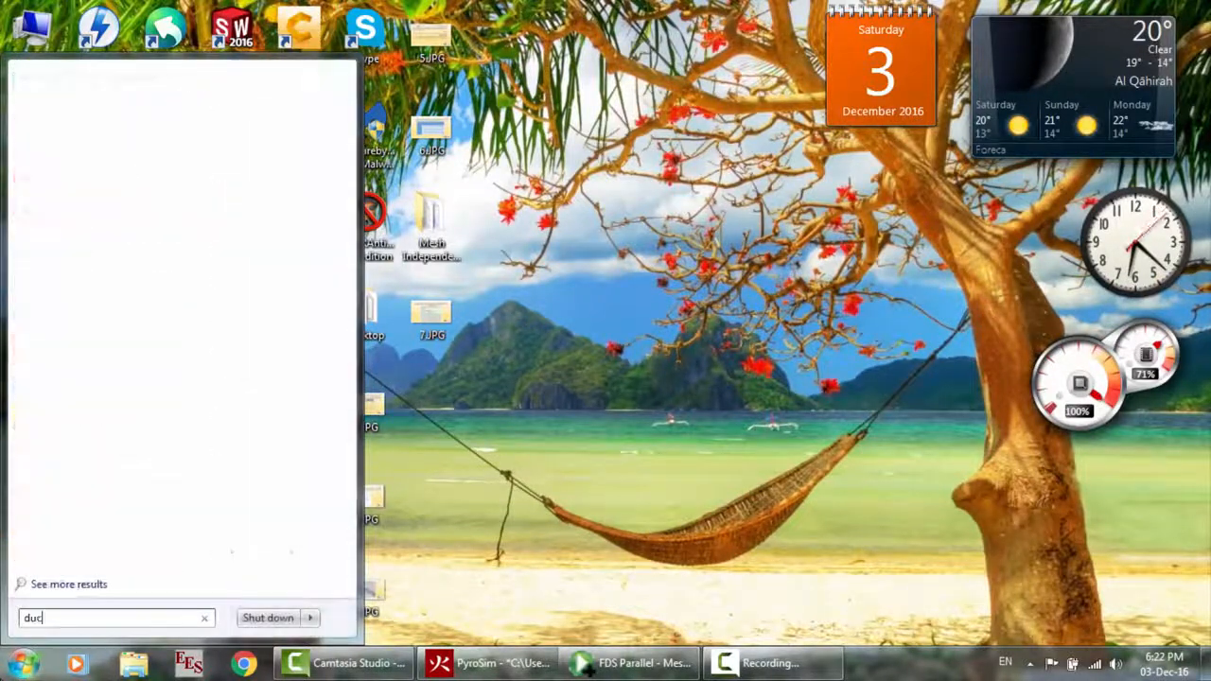
type("t ma")
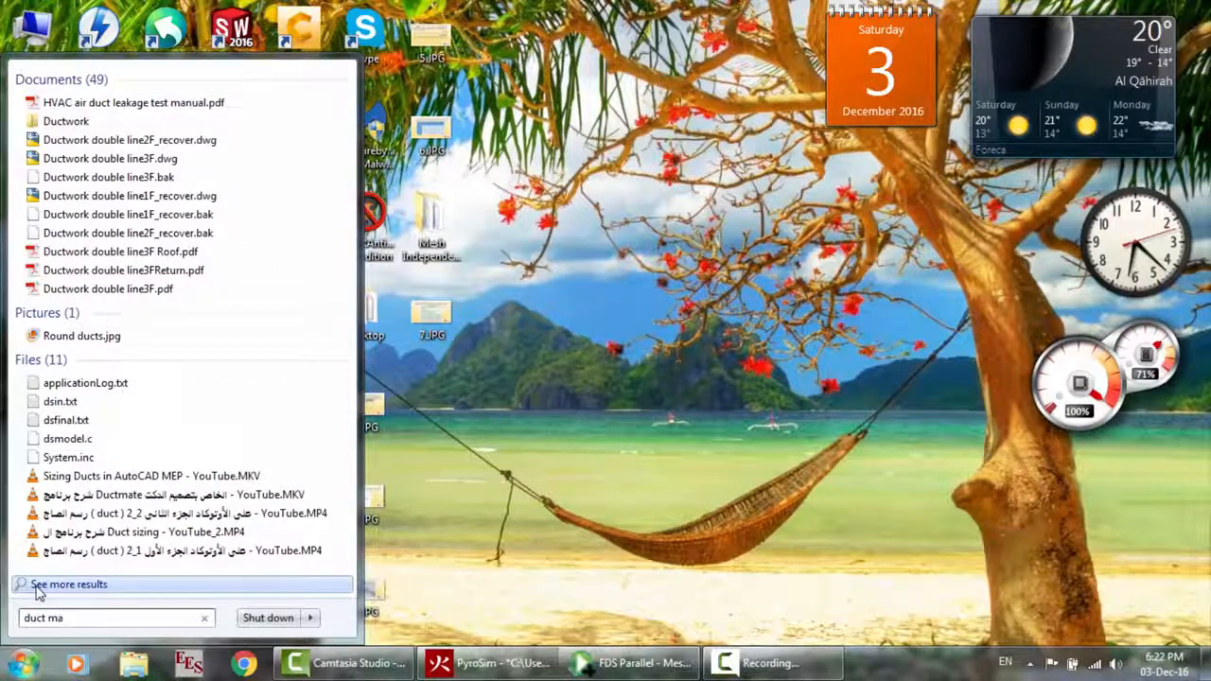
type("t")
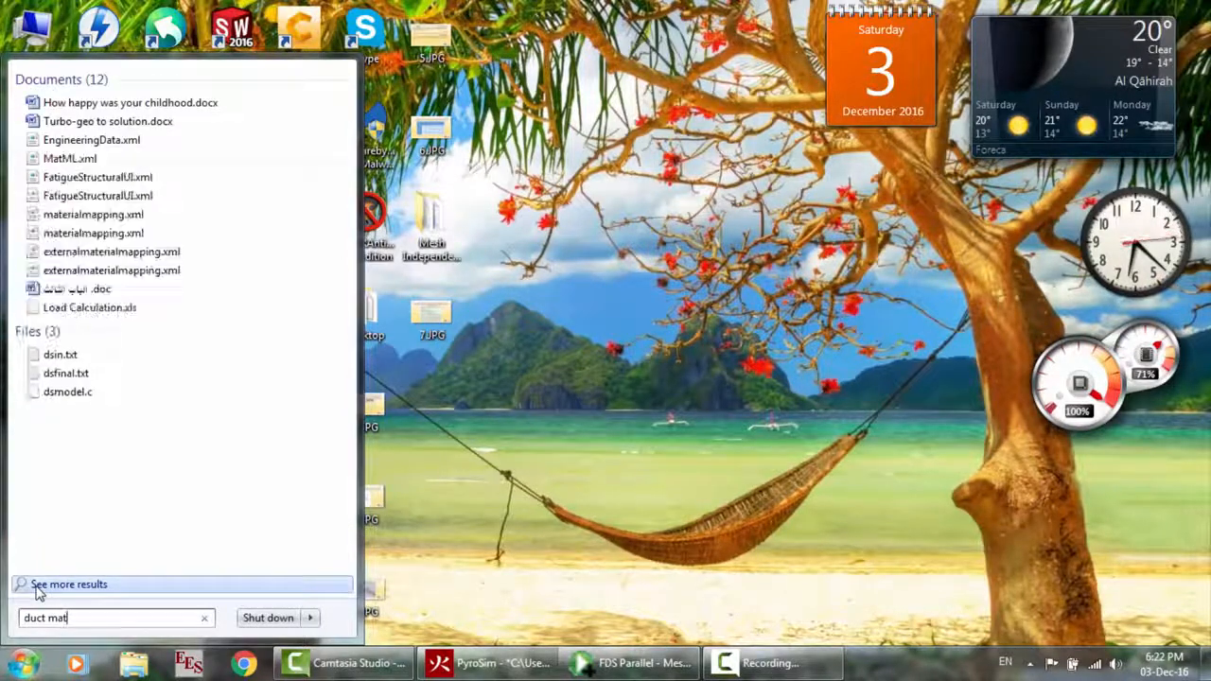
key("BackSpace")
key("BackSpace")
key("BackSpace")
key("BackSpace")
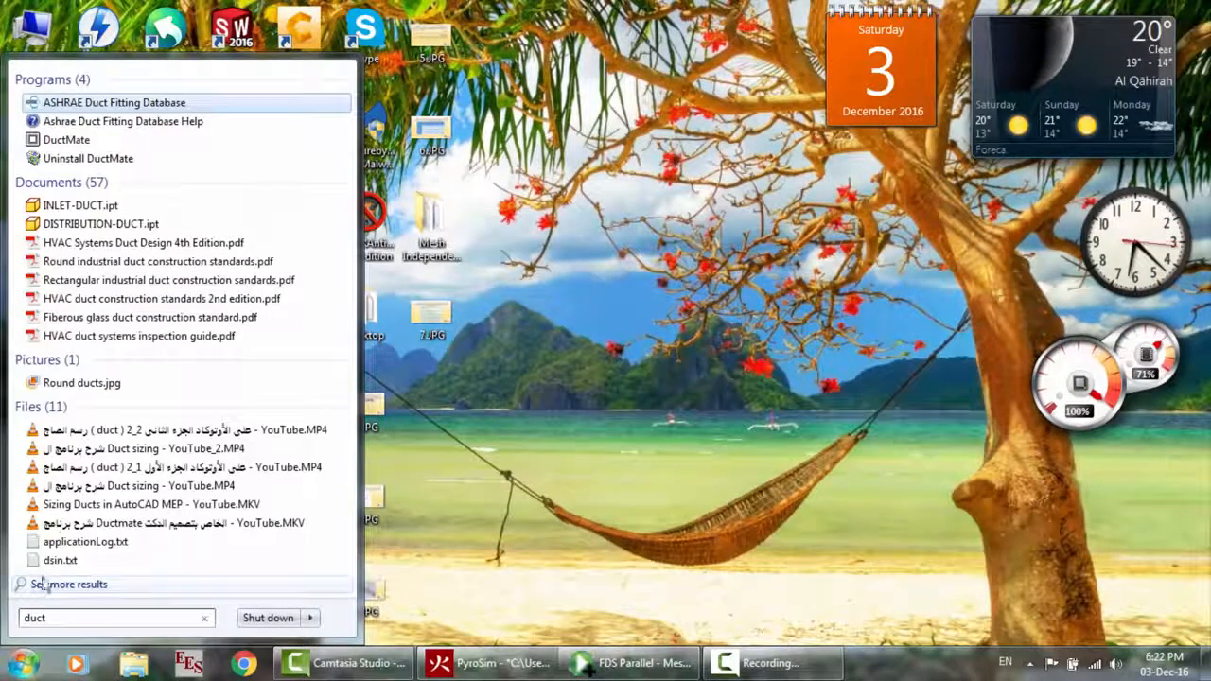
right_click(154, 142)
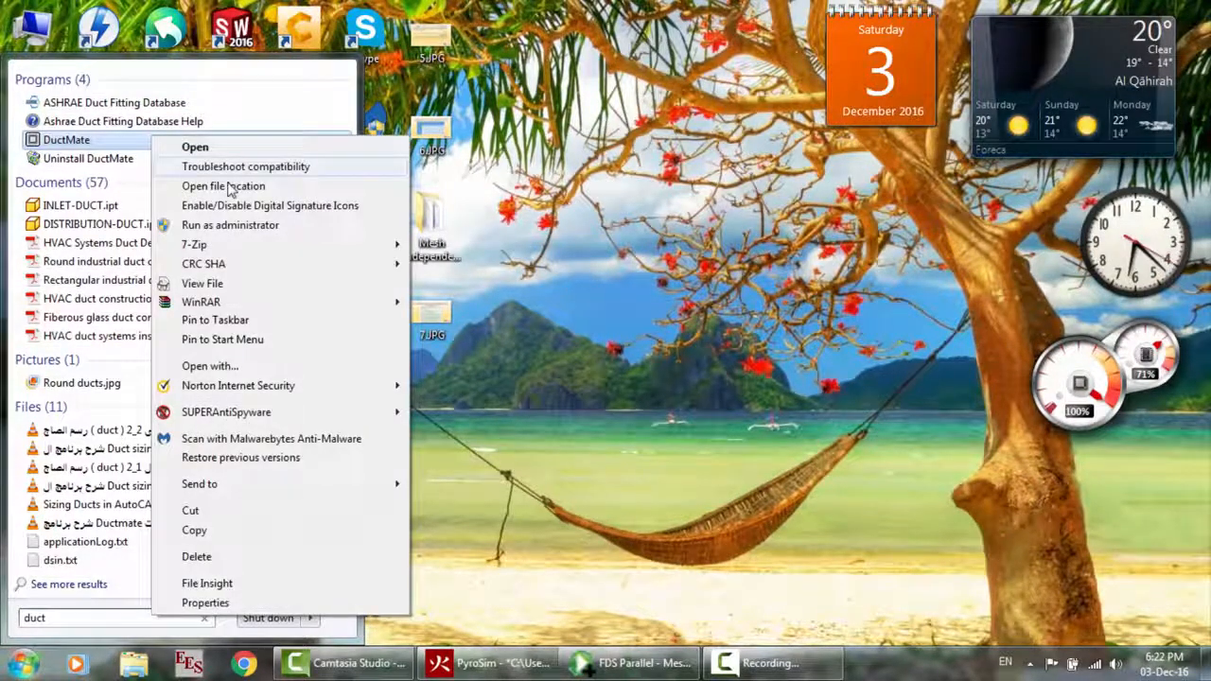
key("Escape")
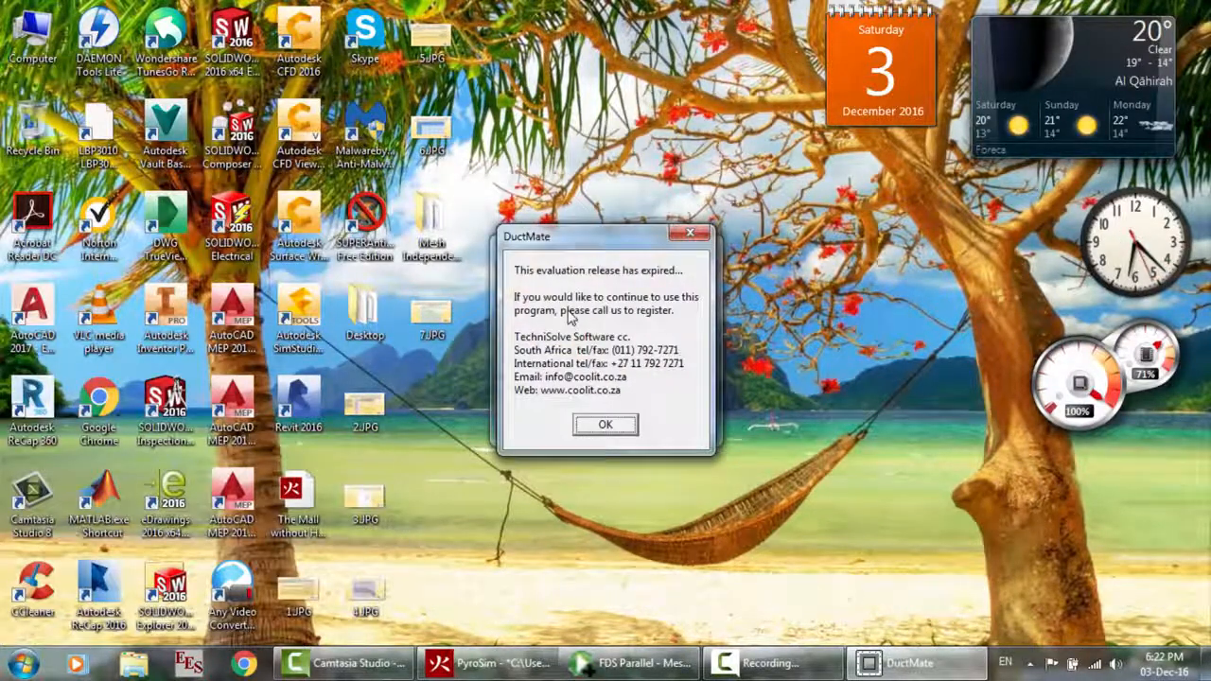
left_click(624, 424)
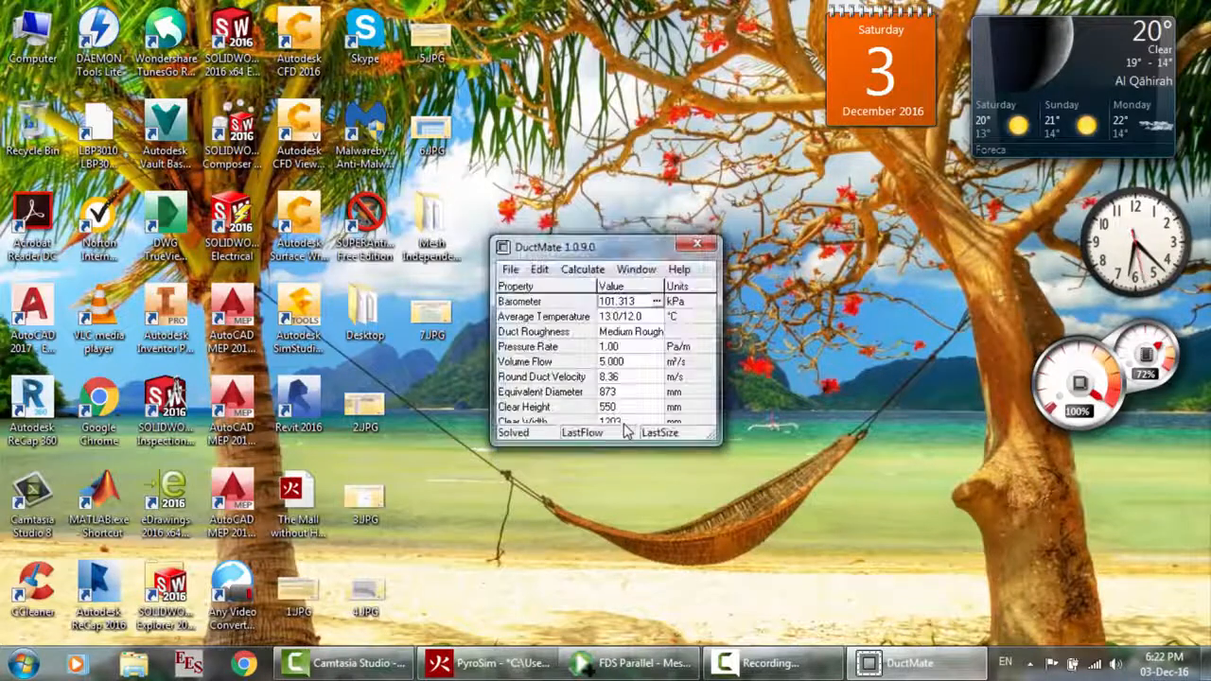
left_click_drag(650, 246, 650, 186)
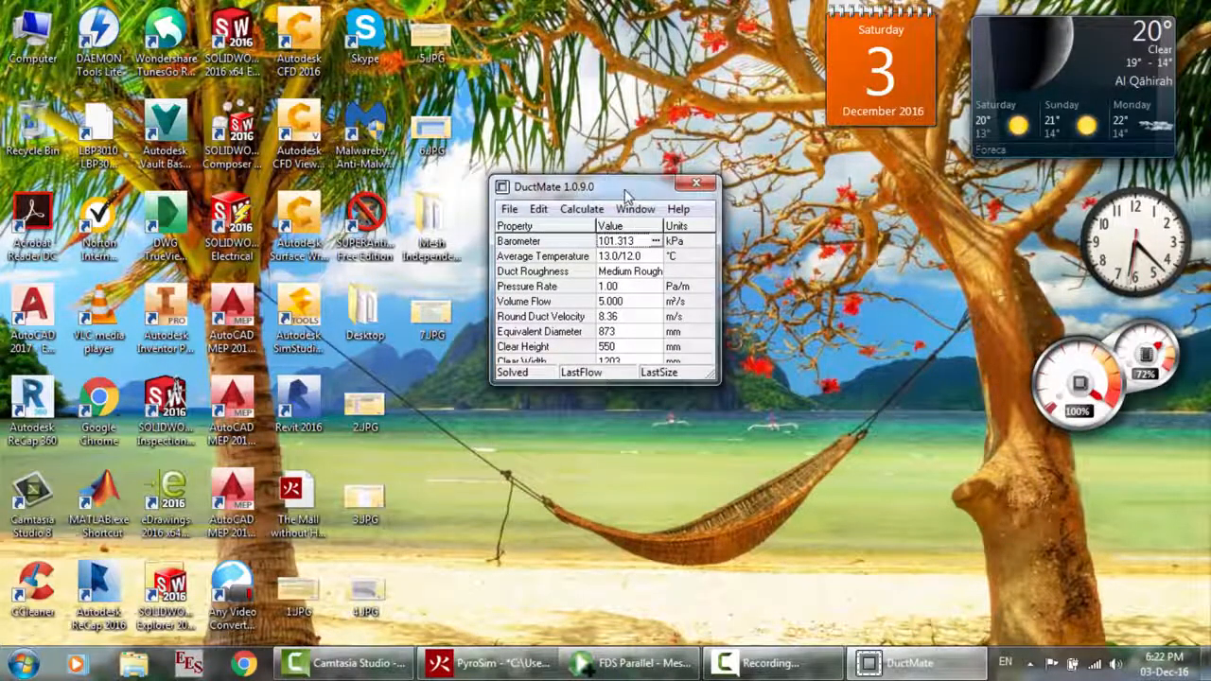
Switch the calculation units to Imperial and back to Metric
left_click(509, 212)
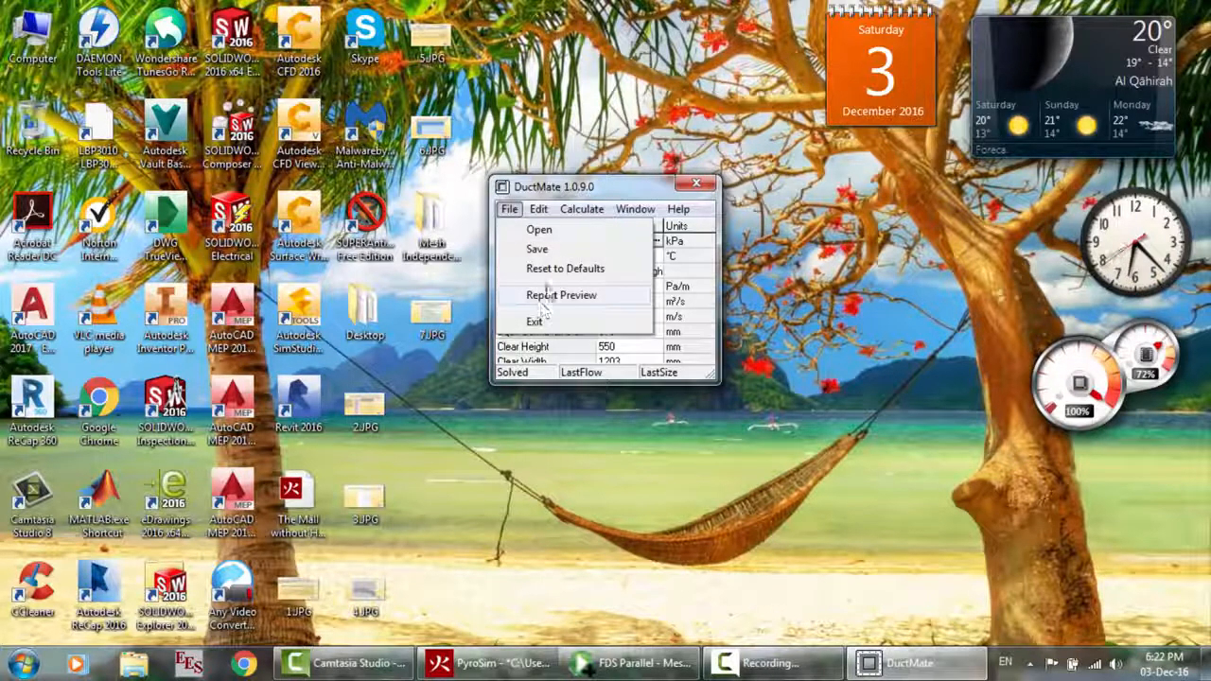
mouse_move(541, 212)
mouse_move(582, 213)
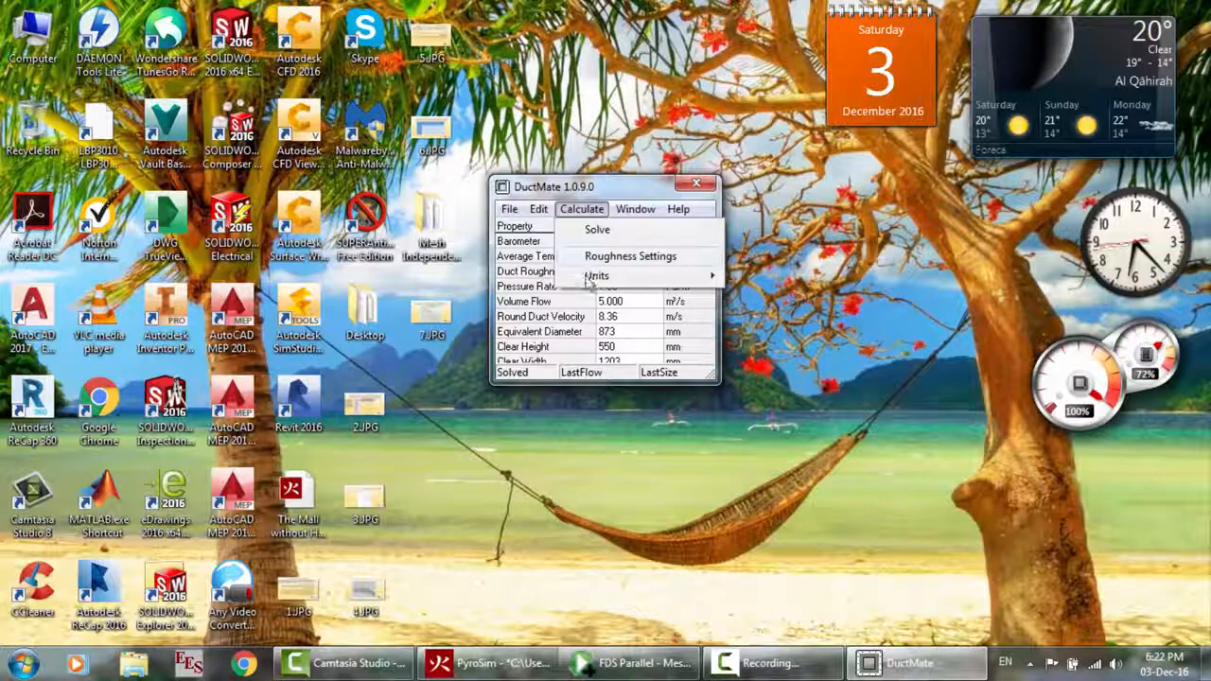
mouse_move(588, 279)
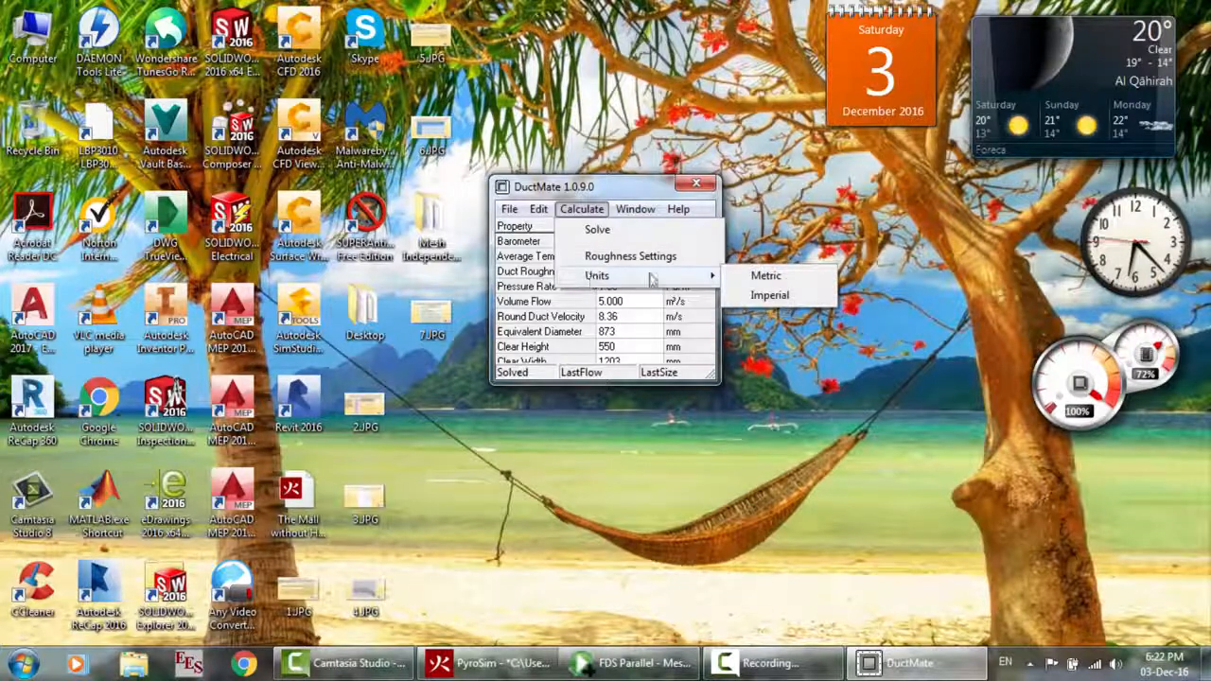
left_click(768, 296)
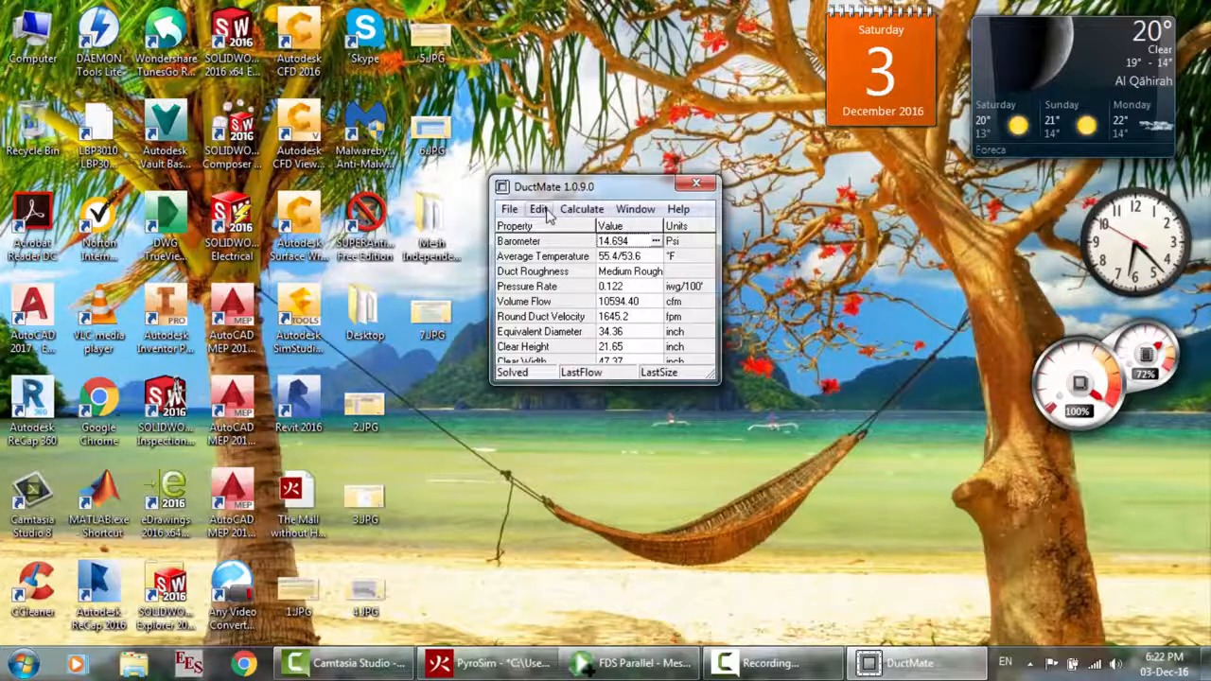
left_click(580, 208)
mouse_move(605, 275)
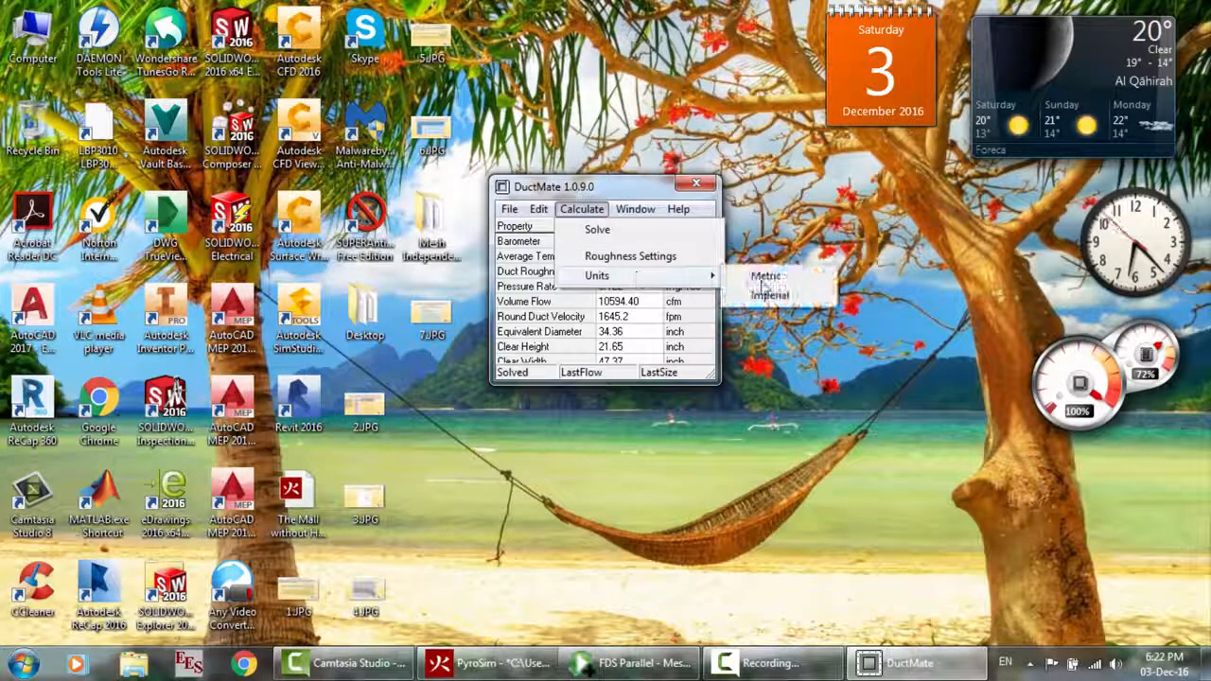
left_click(765, 278)
Apply Compact Align to the property window and enlarge the window slightly
left_click(592, 217)
mouse_move(624, 219)
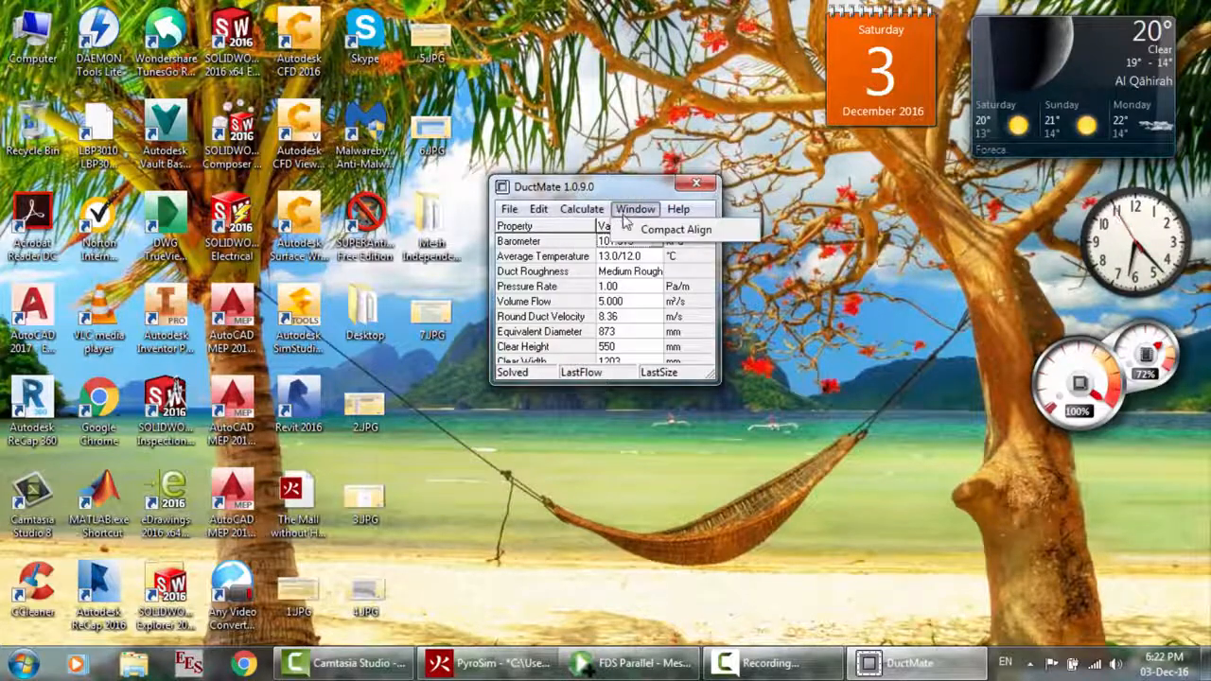
left_click(677, 232)
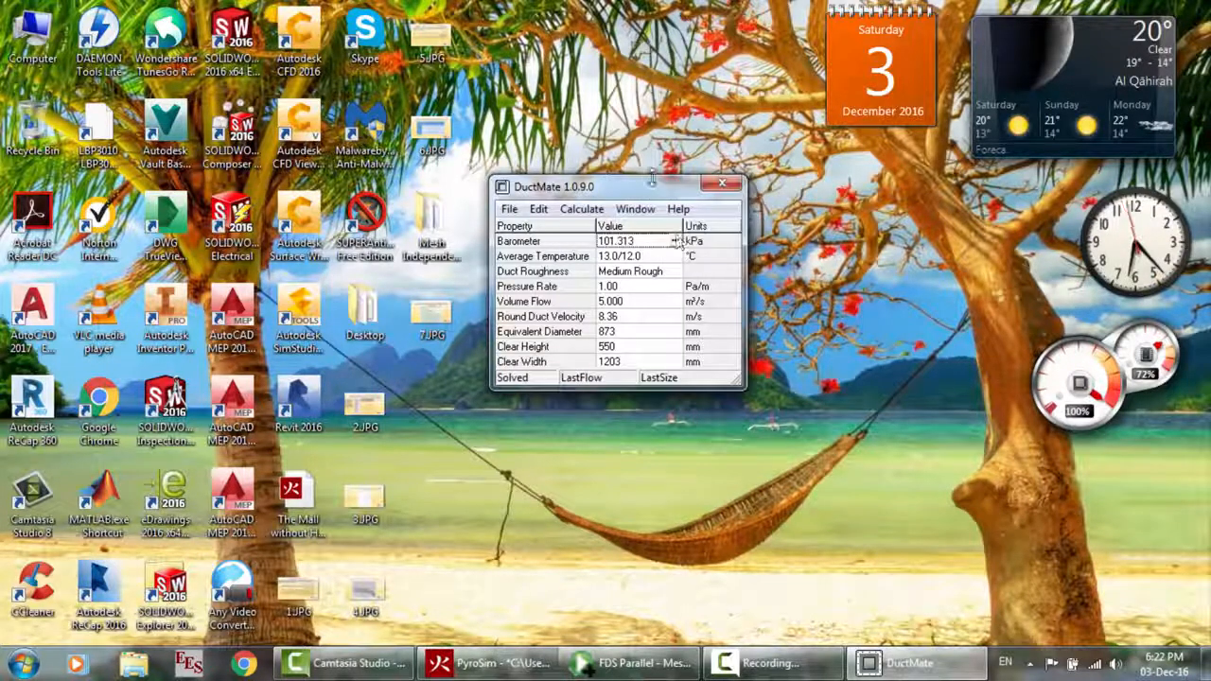
mouse_move(744, 384)
left_mouse_down()
mouse_move(830, 426)
mouse_move(747, 402)
mouse_move(749, 388)
left_mouse_up()
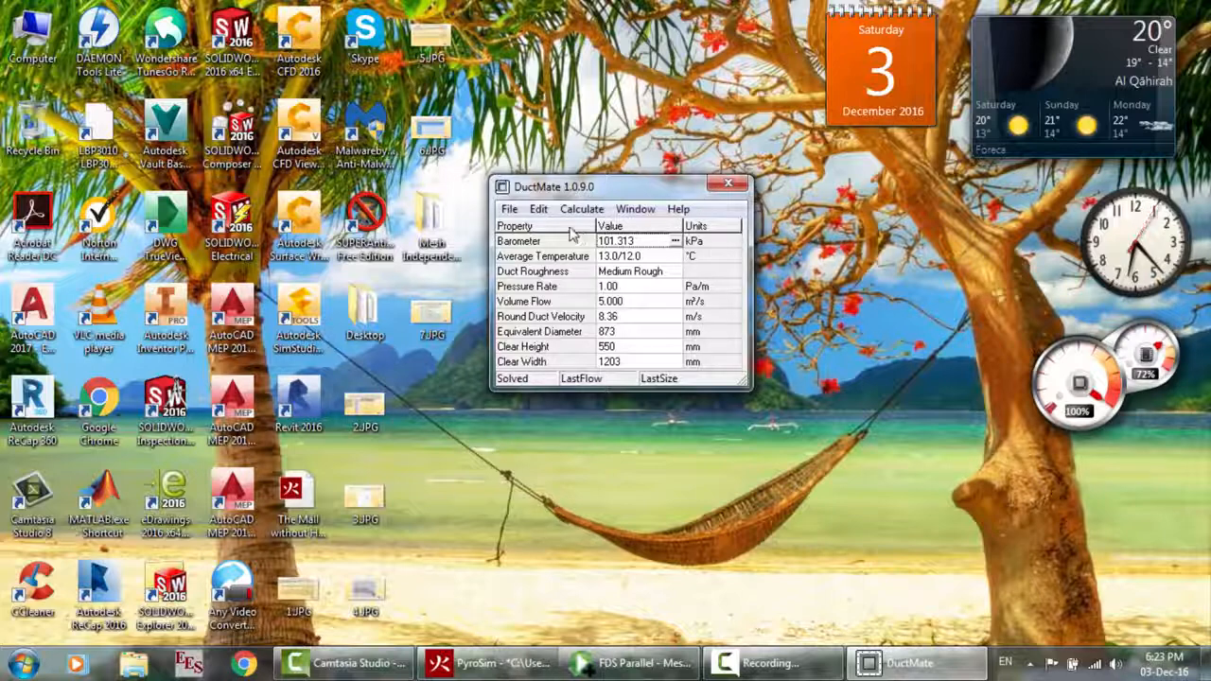
left_click(678, 209)
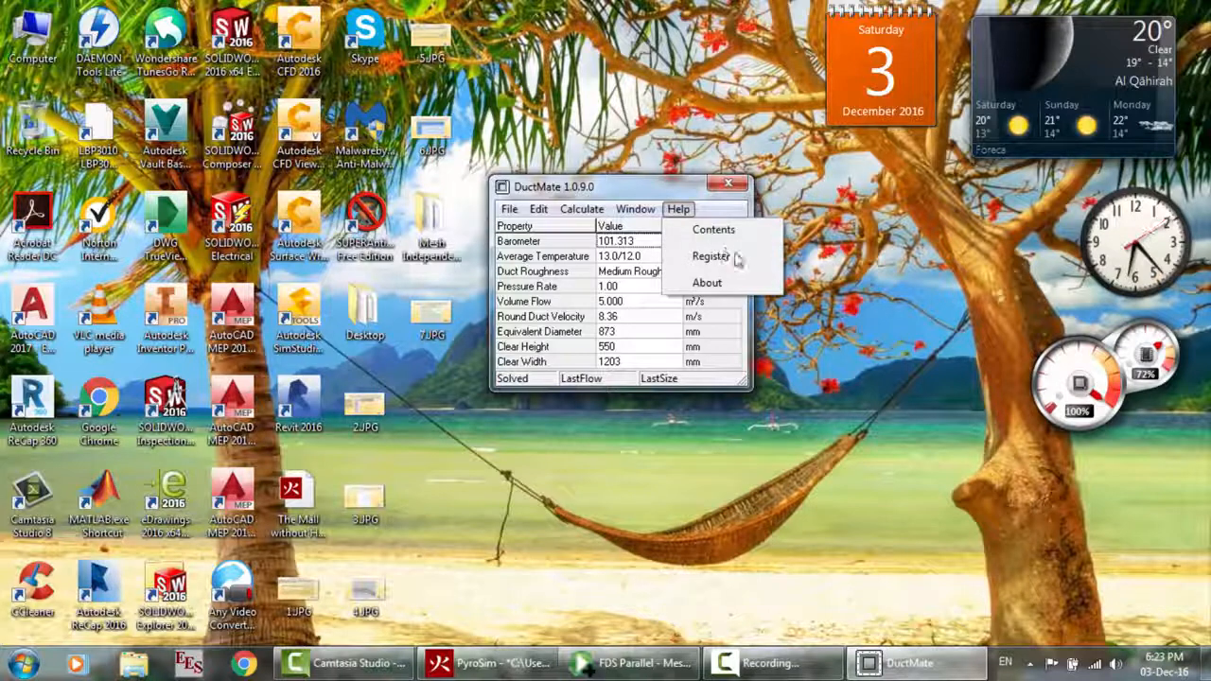
left_click(637, 186)
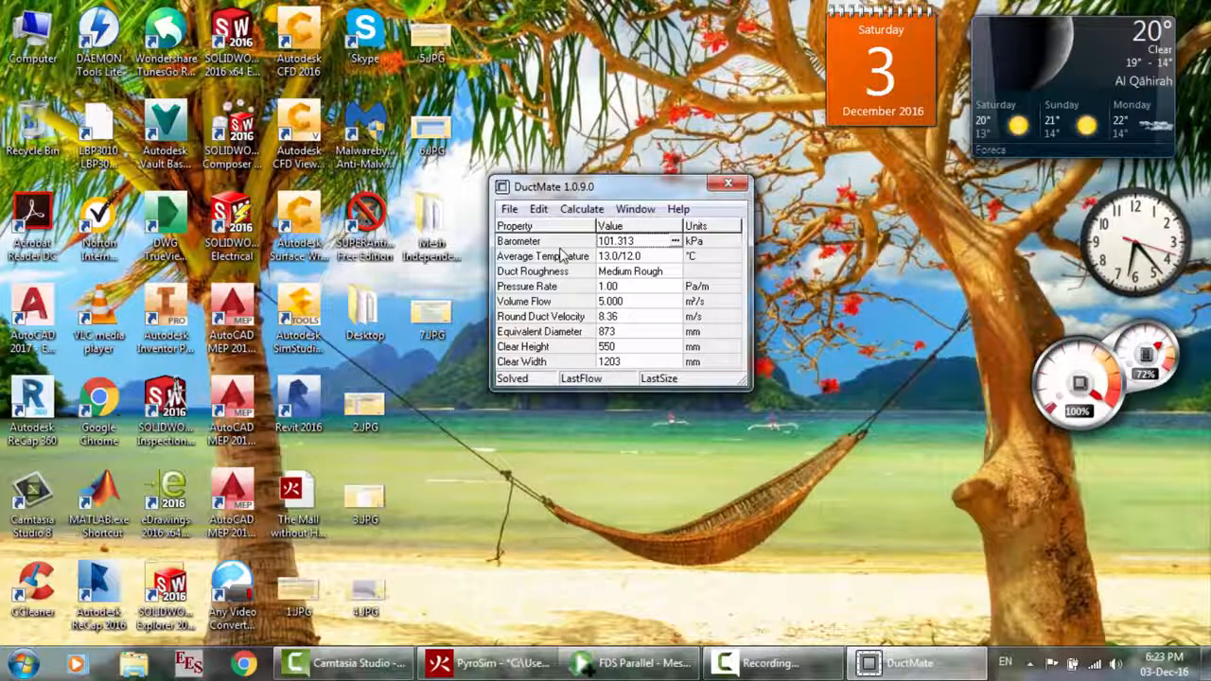
Set the barometer from the location database by filtering to Africa, choosing Cairo and accepting both dialogs
left_click(674, 241)
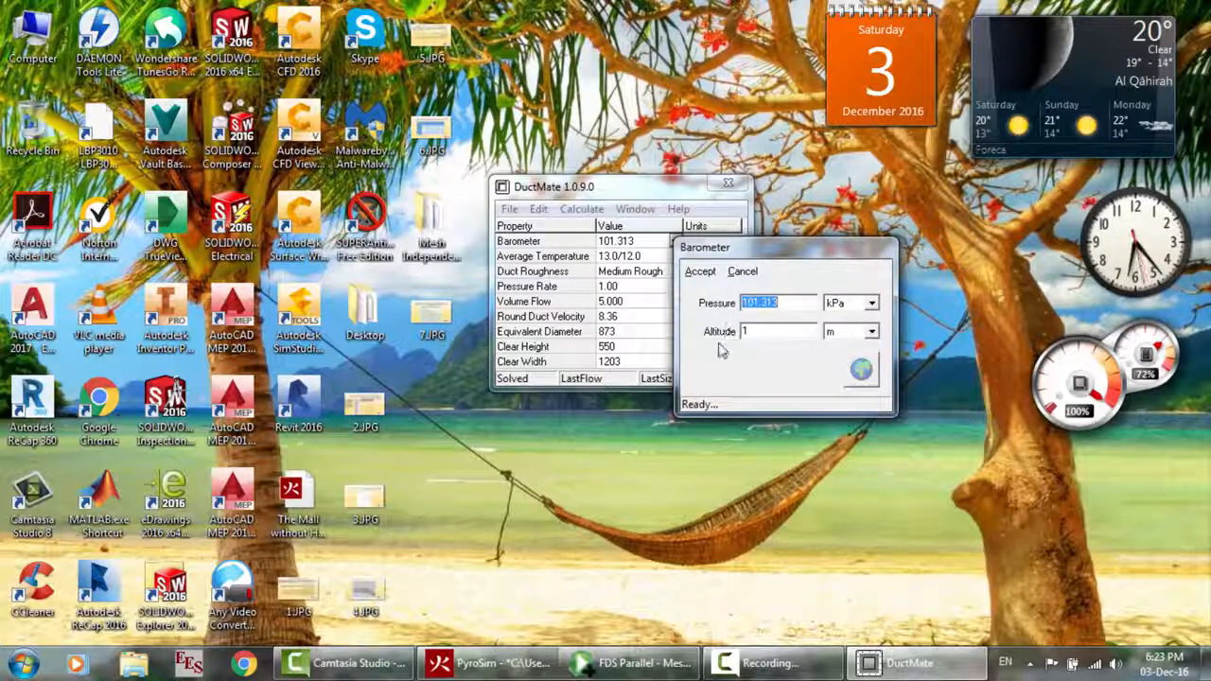
left_click(861, 372)
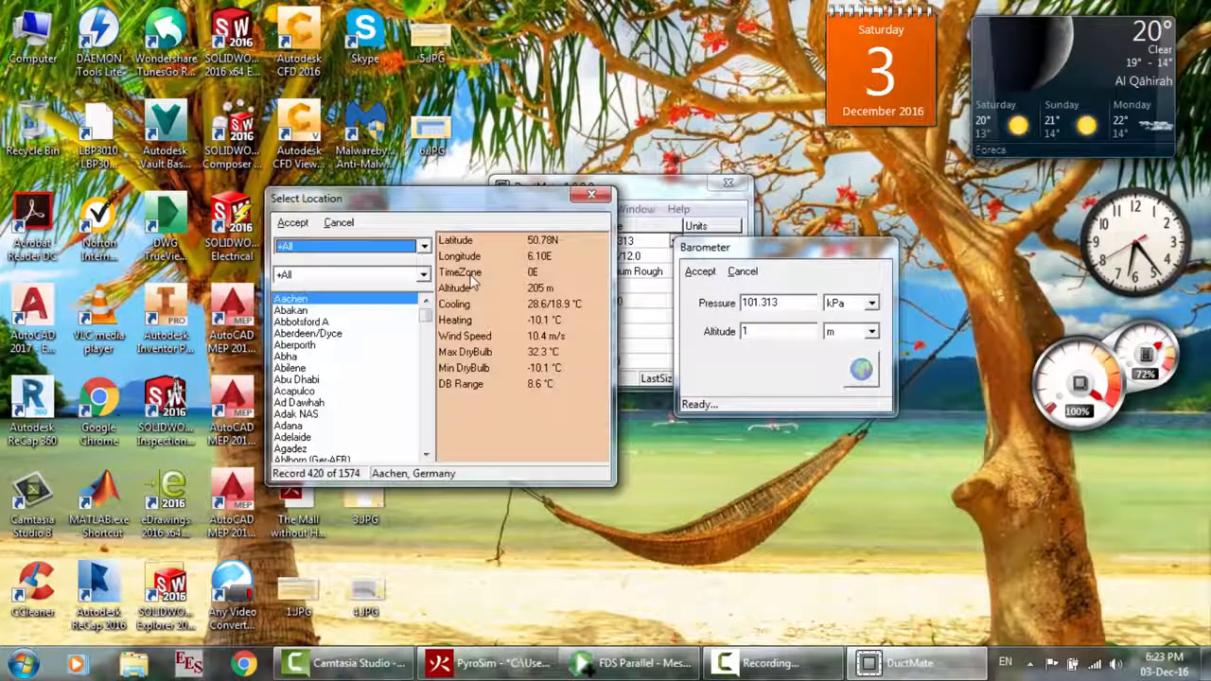
left_click(423, 247)
left_click(419, 262)
left_click(422, 247)
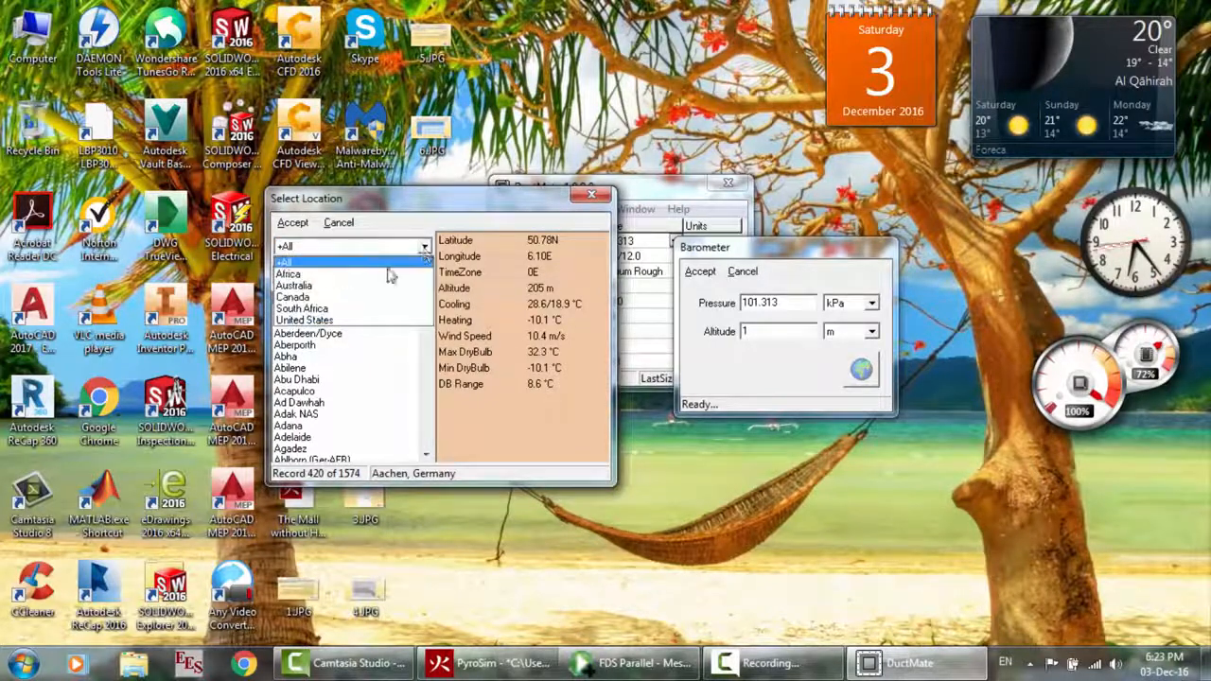
left_click(320, 283)
scroll(316, 287, "up", 2)
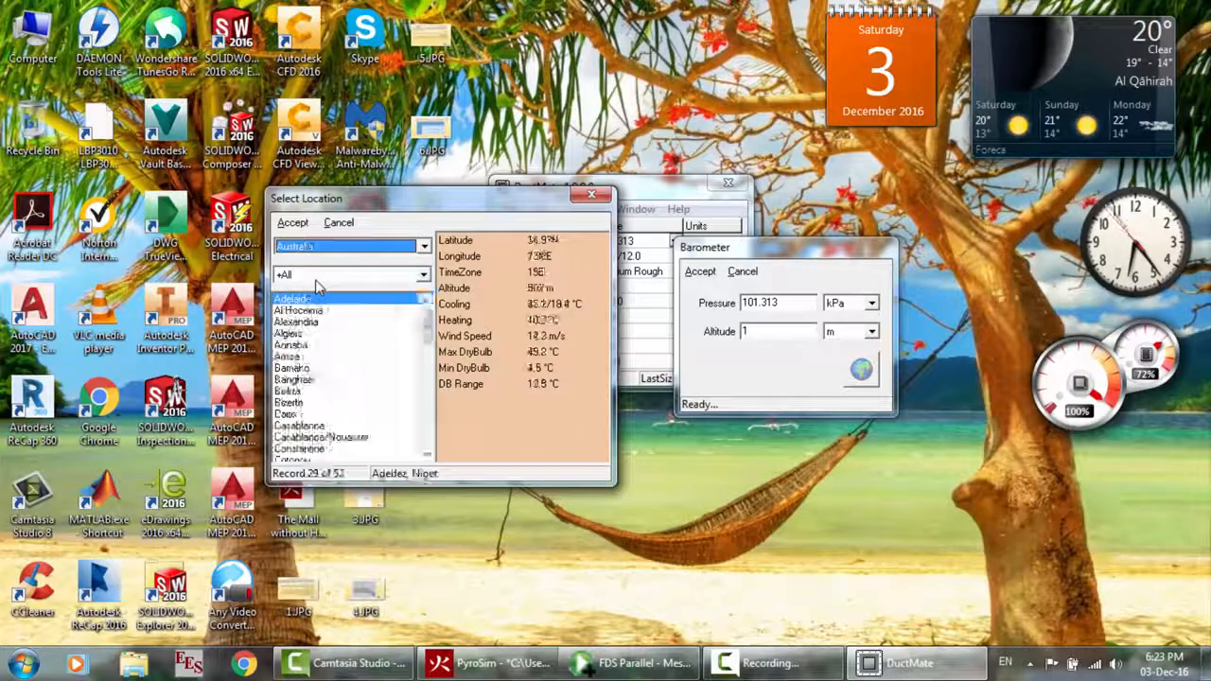
left_click_drag(424, 328, 438, 352)
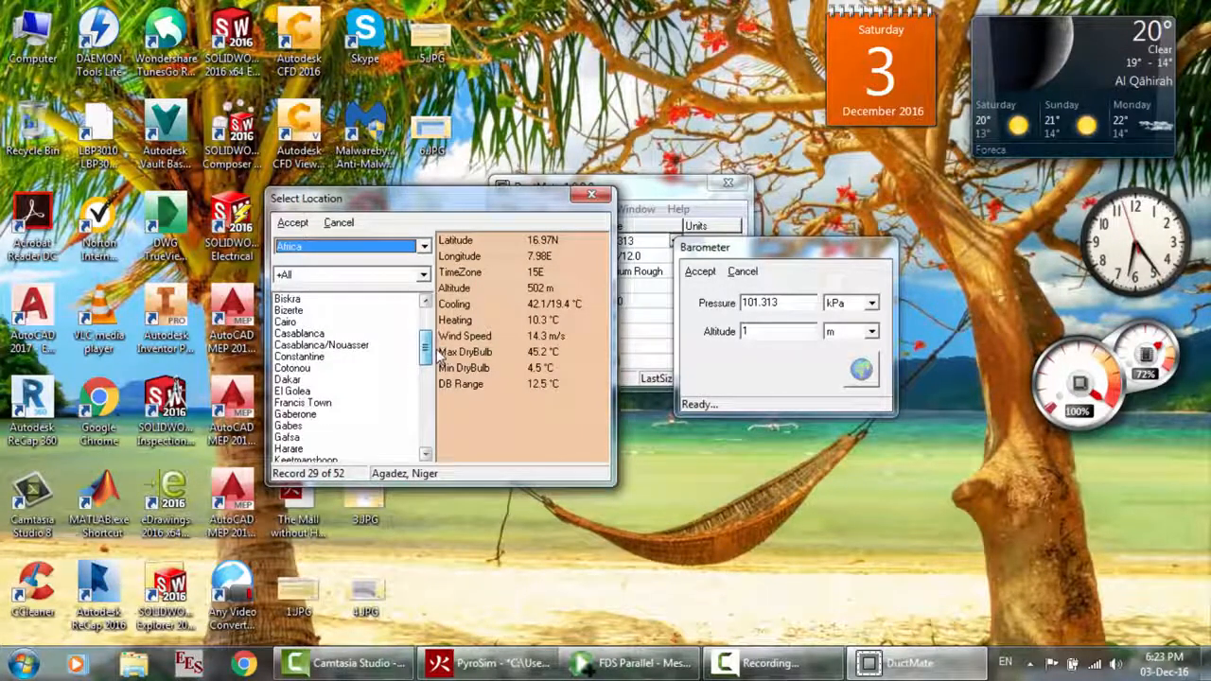
left_click(304, 322)
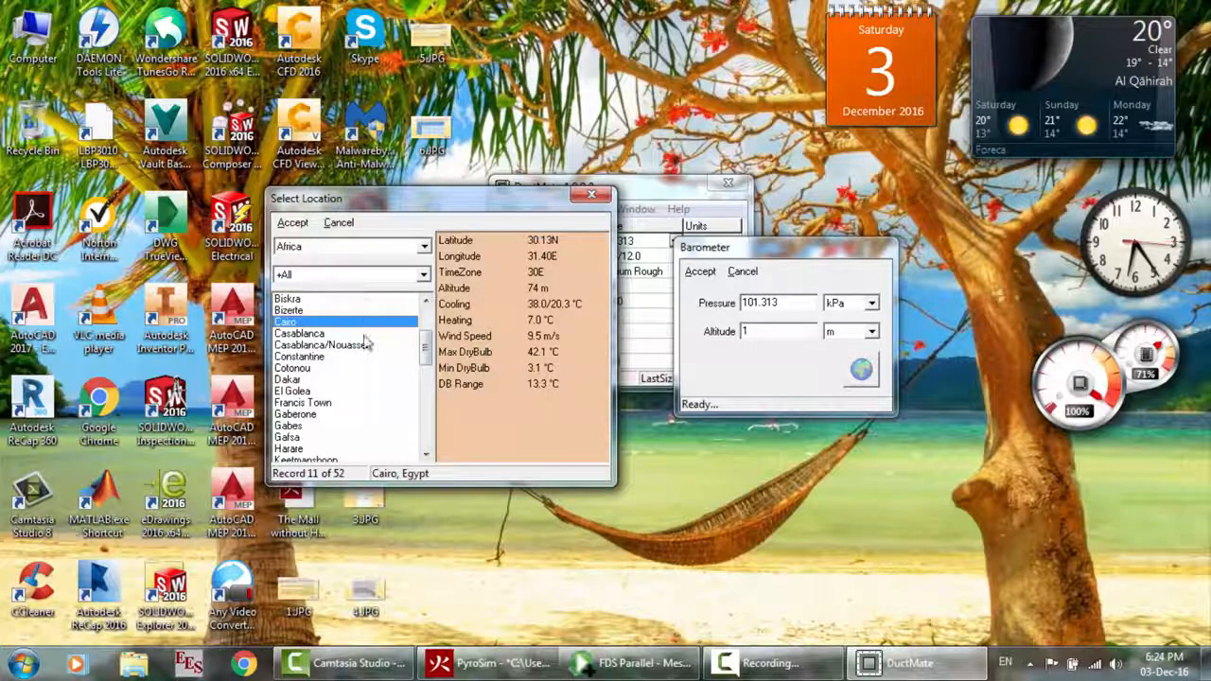
left_click(298, 222)
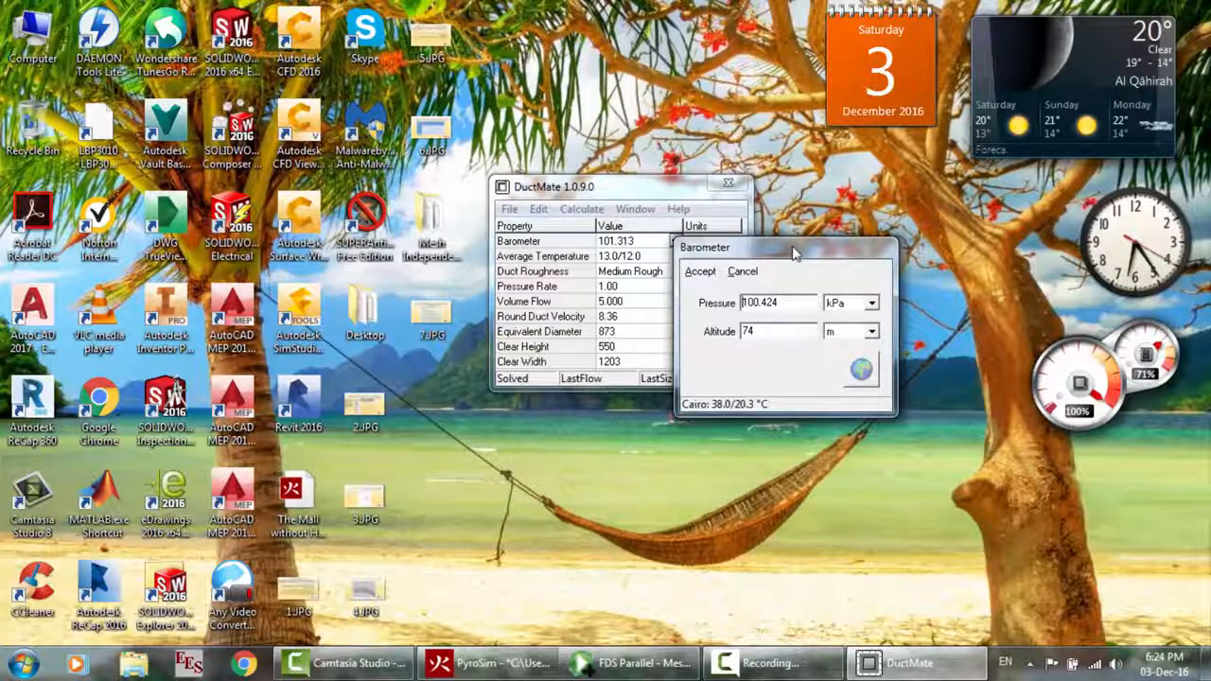
left_click(700, 271)
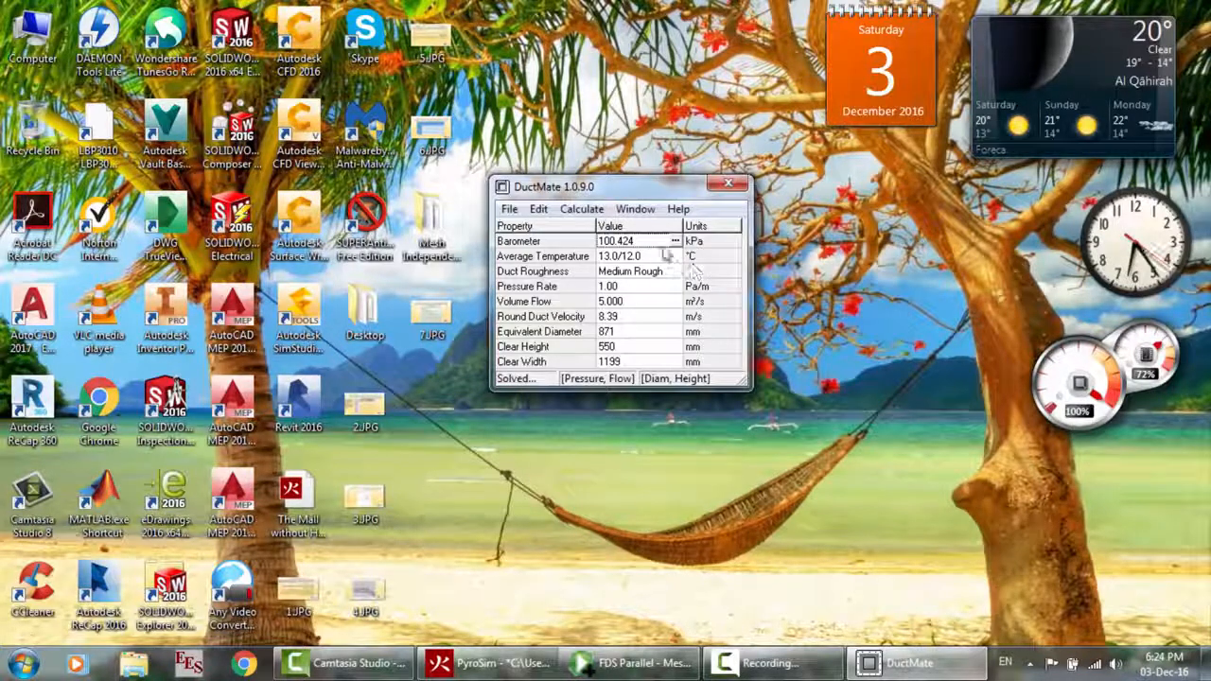
left_click(699, 243)
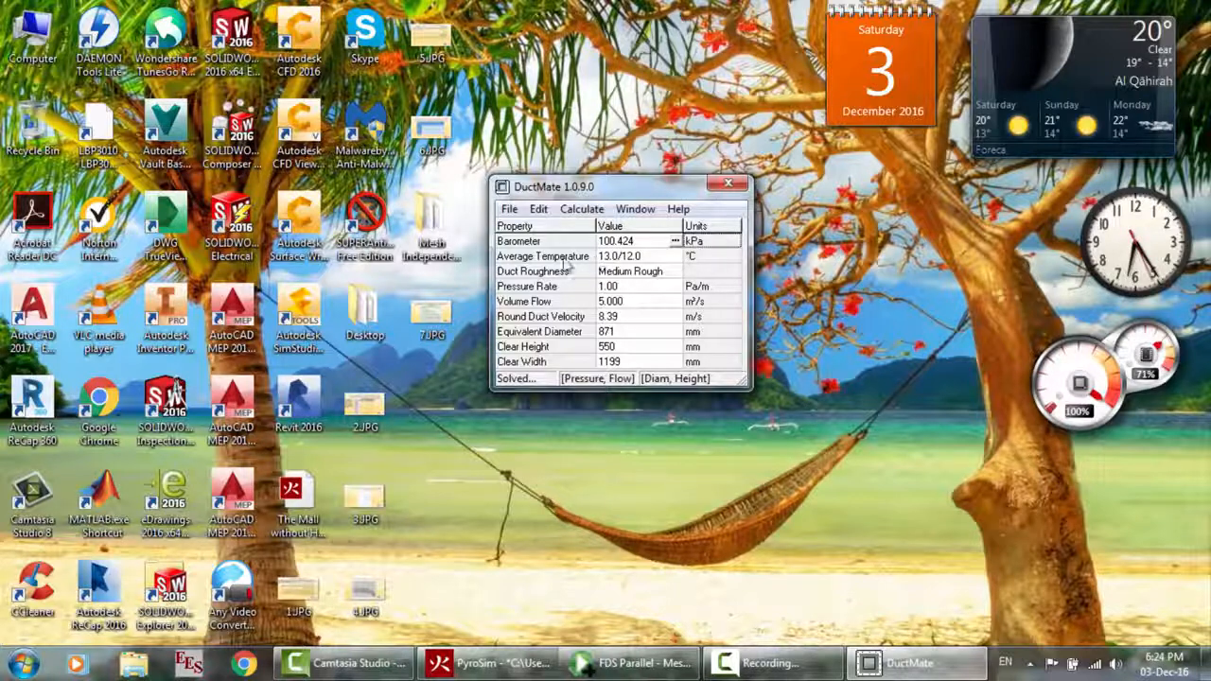
Open the duct average air properties for the average temperature and set the dry bulb to 12 °C
left_click(660, 260)
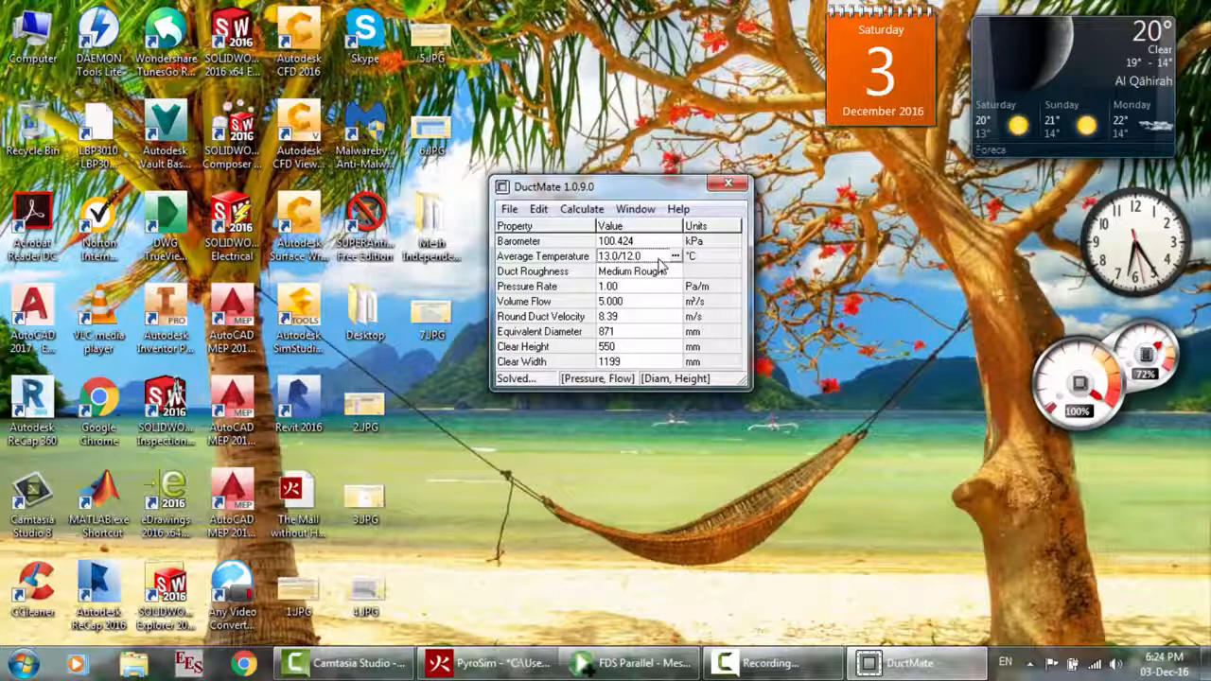
left_click(675, 256)
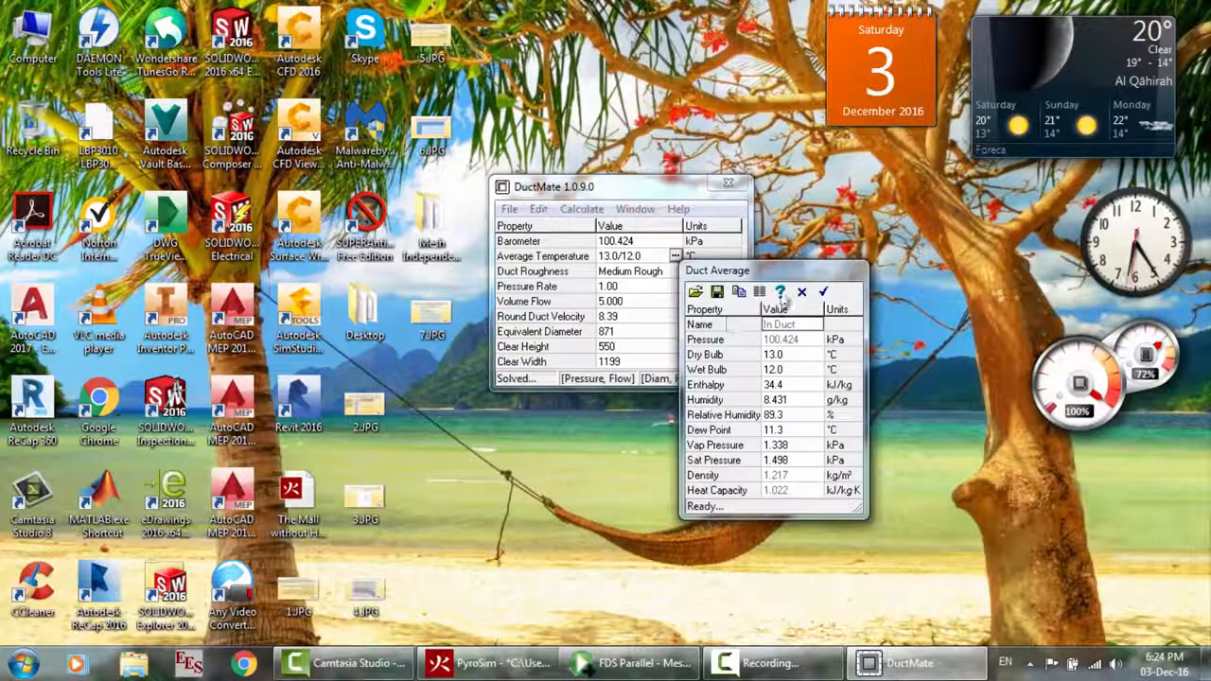
left_click_drag(770, 280, 699, 259)
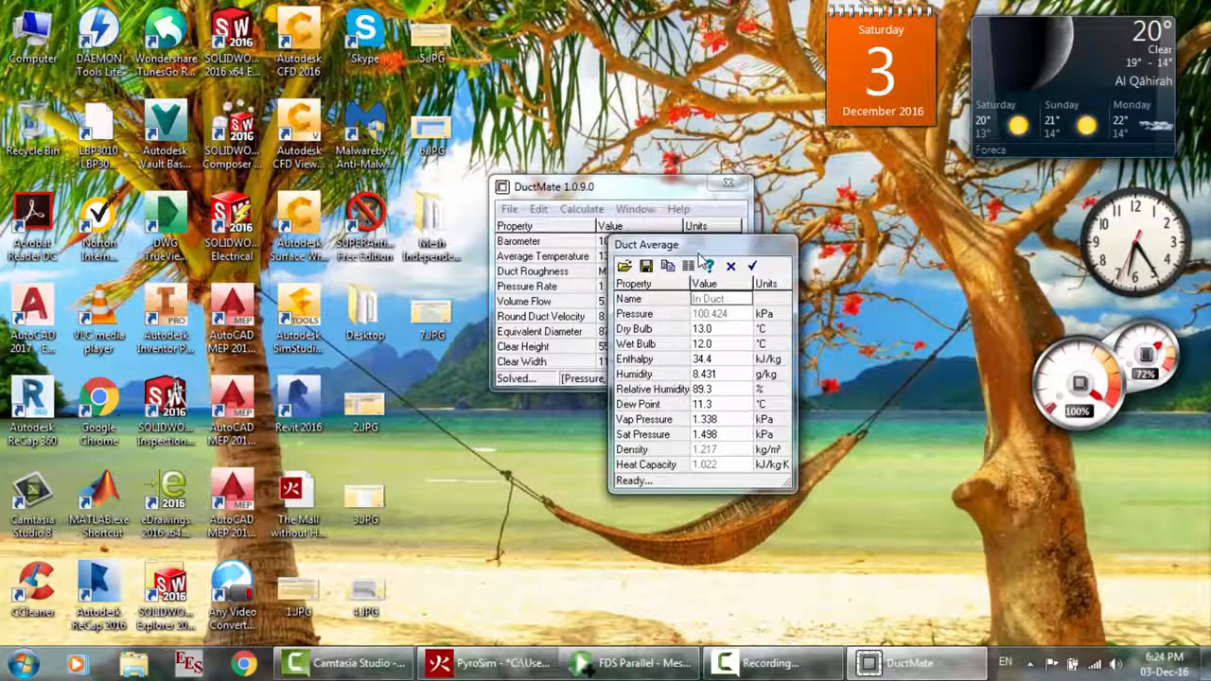
left_click(705, 329)
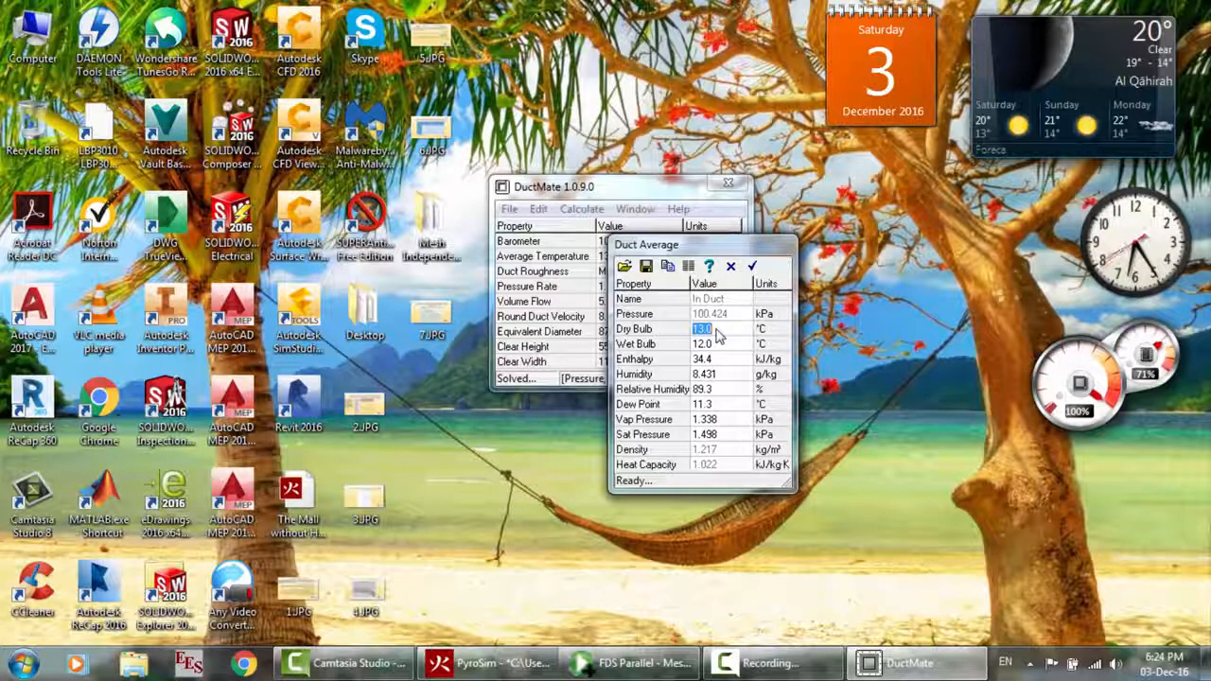
type("12")
key("Tab")
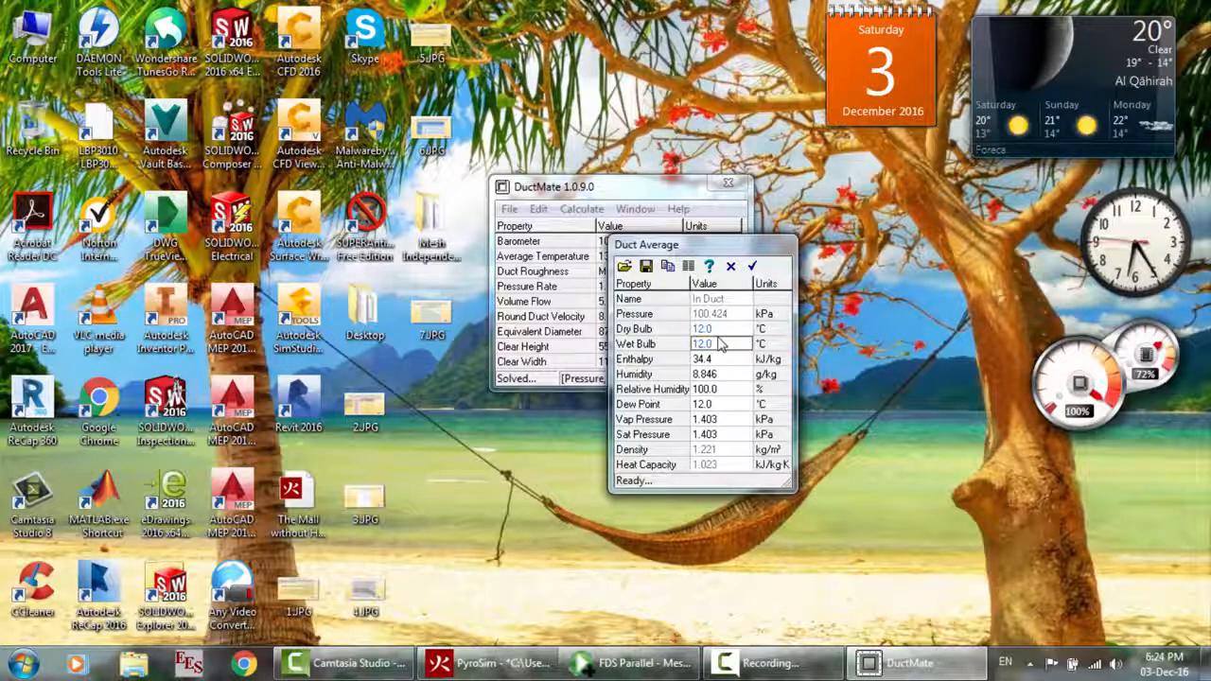
Try dry bulb temperatures of 13 °C and 11 °C in the duct average properties
type("13")
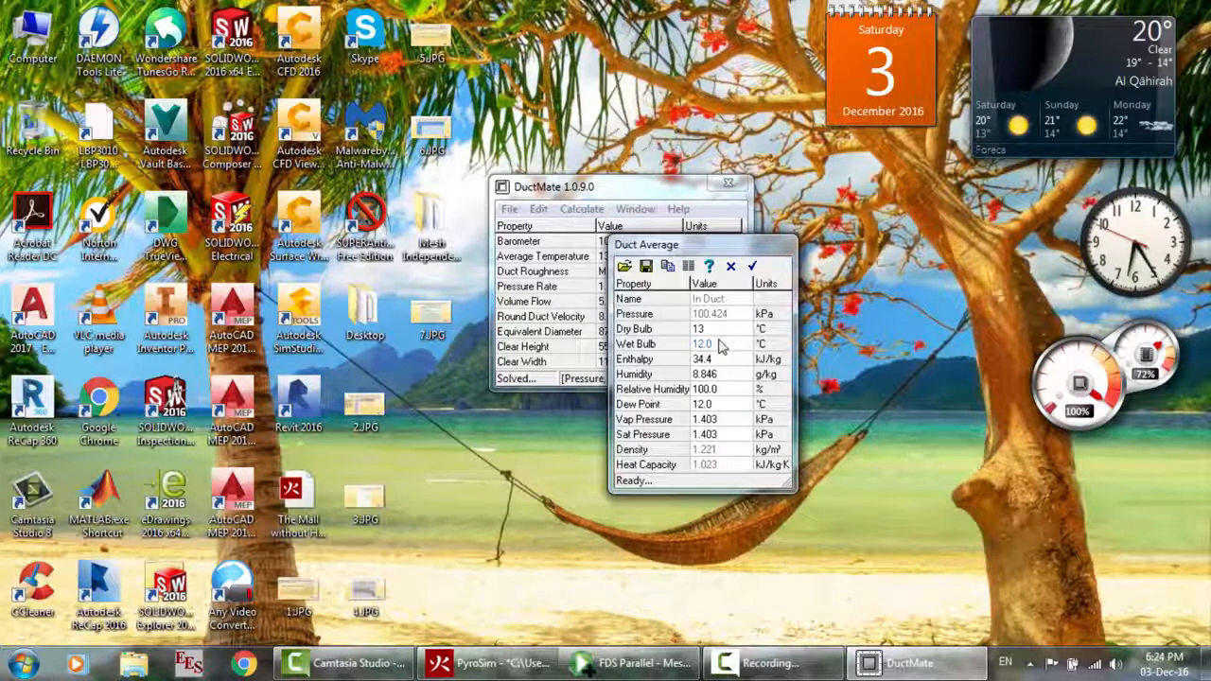
key("Tab")
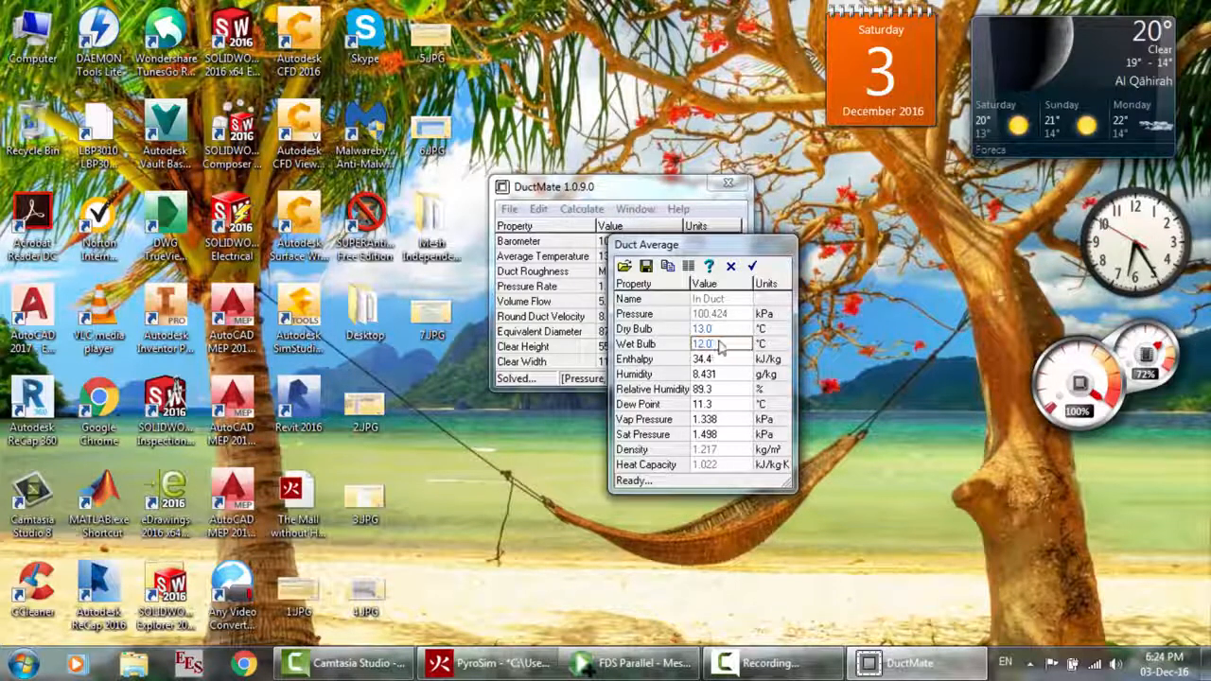
left_click(715, 329)
type("11")
key("Tab")
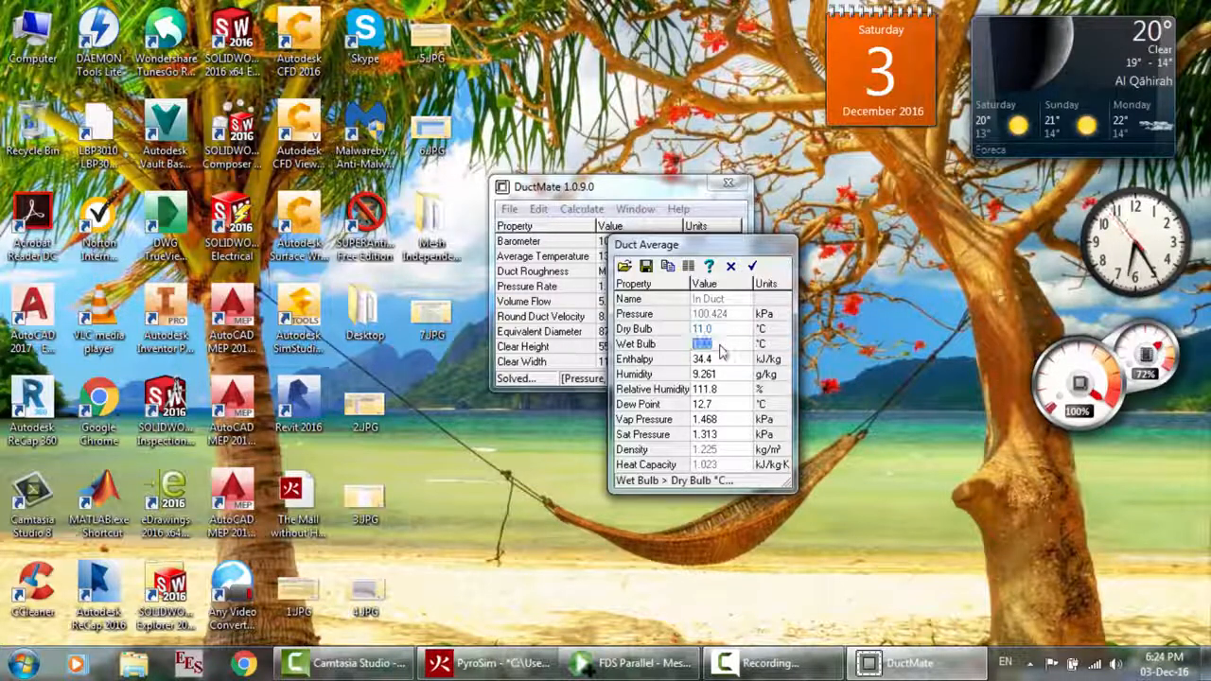
Try a wet bulb of 13 °C with a dry bulb of 12 °C in the duct average properties, and discard the changes
type("13")
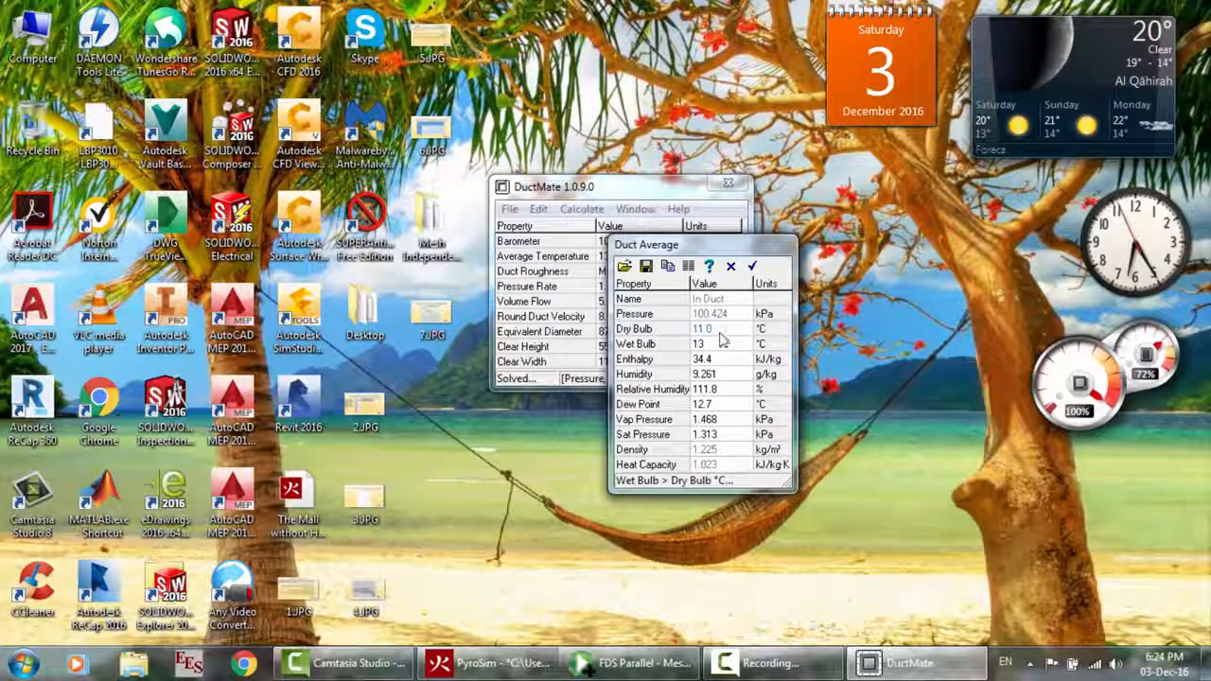
left_click(720, 333)
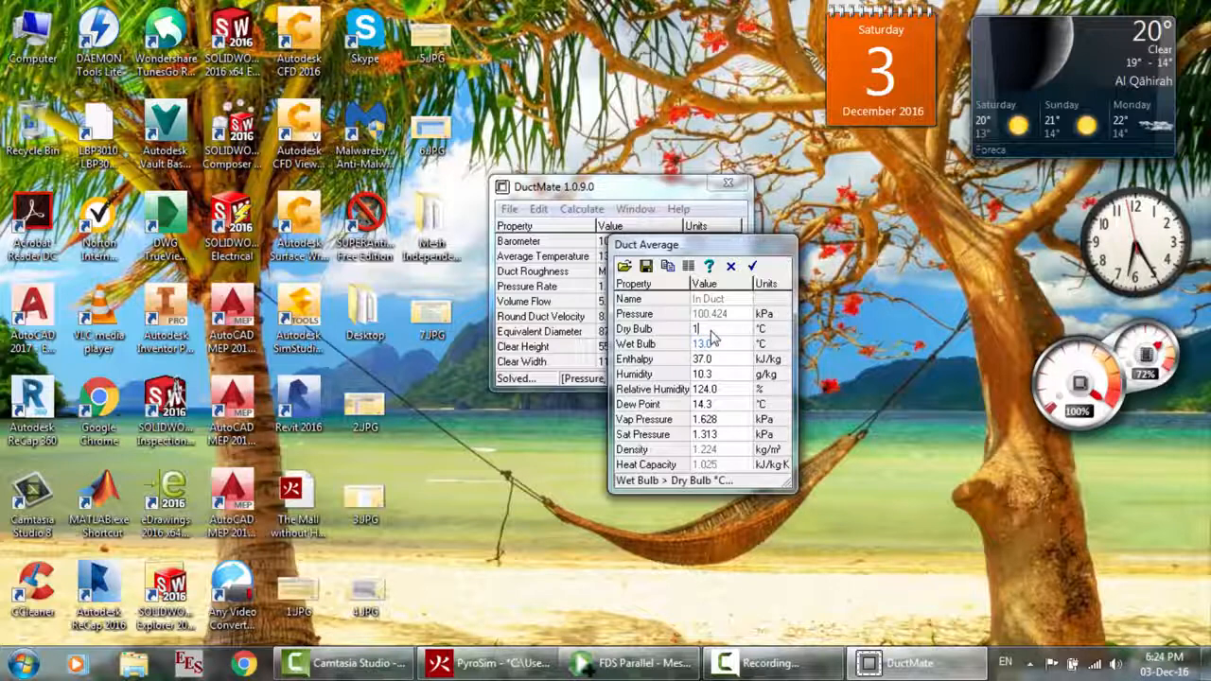
key("Return")
left_click(722, 362)
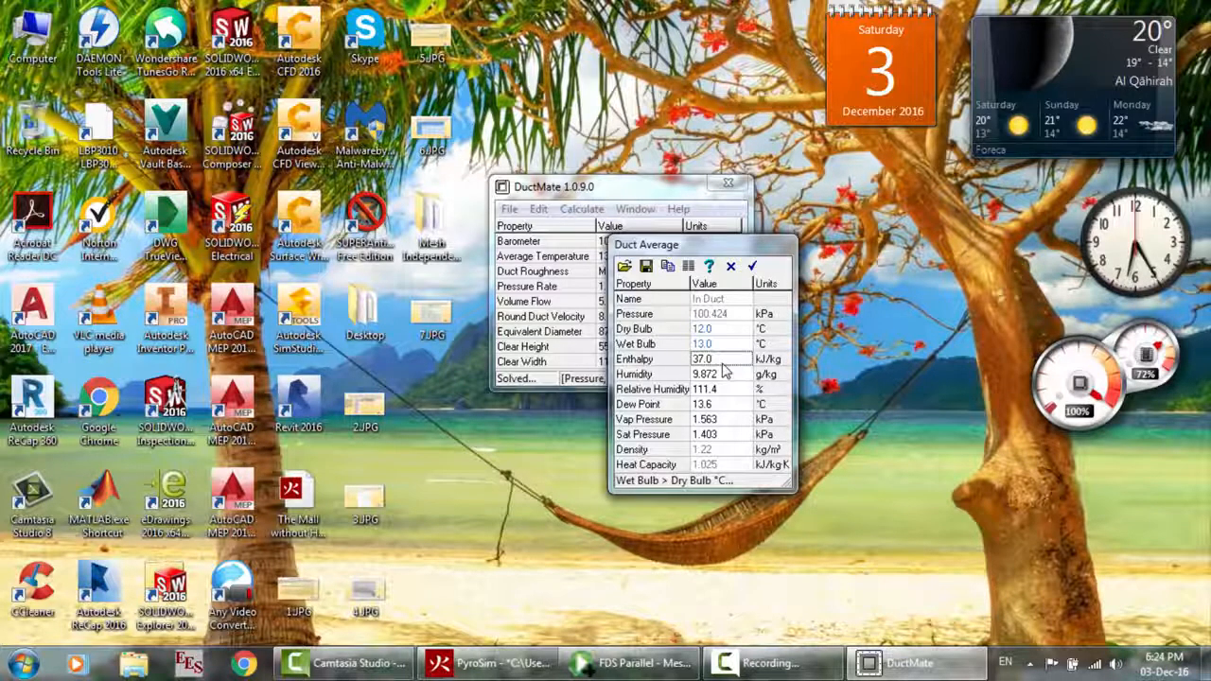
left_click(730, 267)
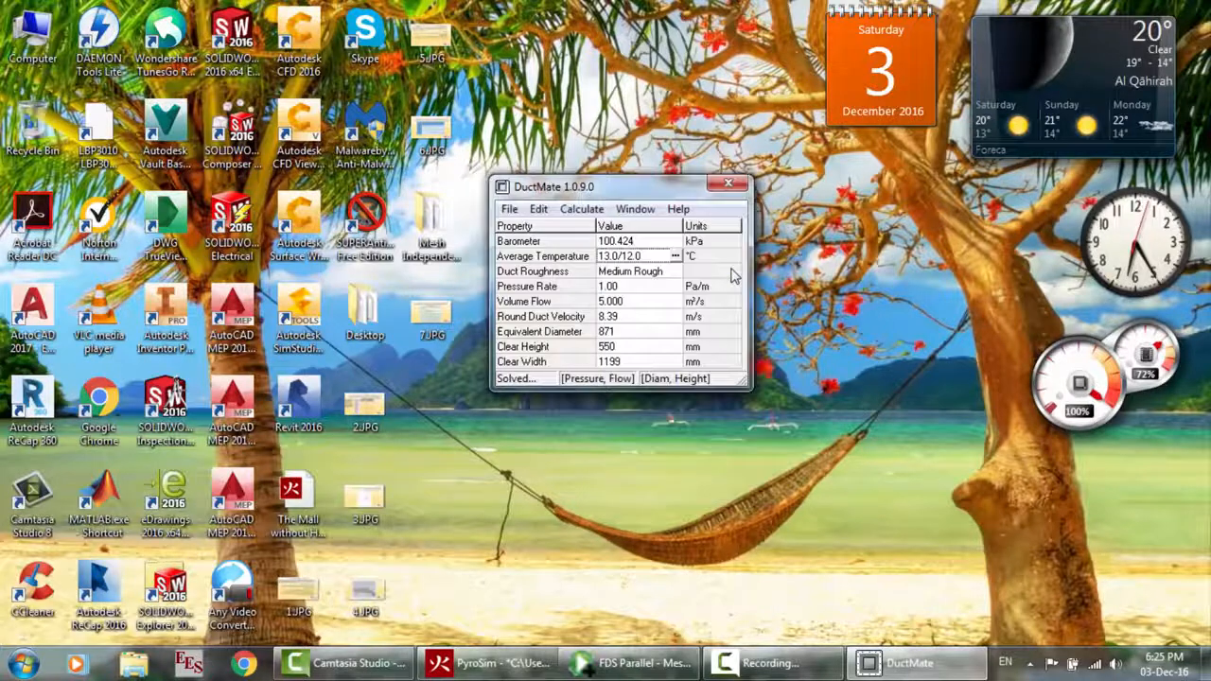
Reopen the duct average air properties to review the temperatures and humidity, and accept them
left_click(674, 258)
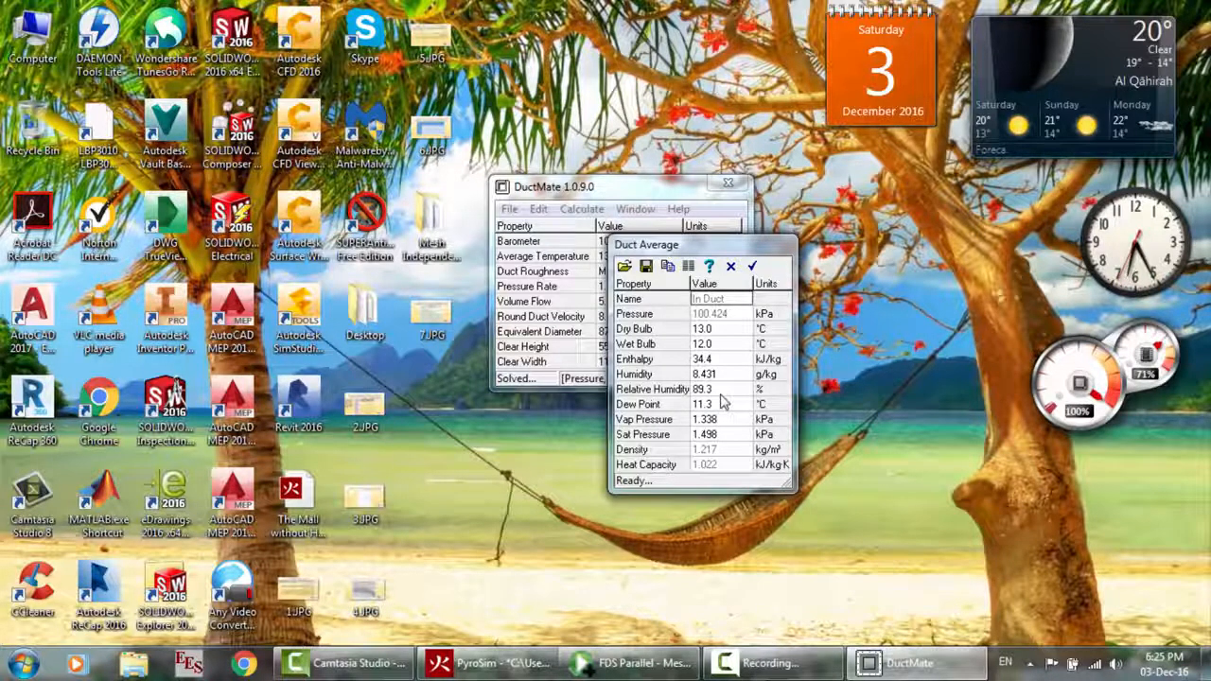
left_click(751, 267)
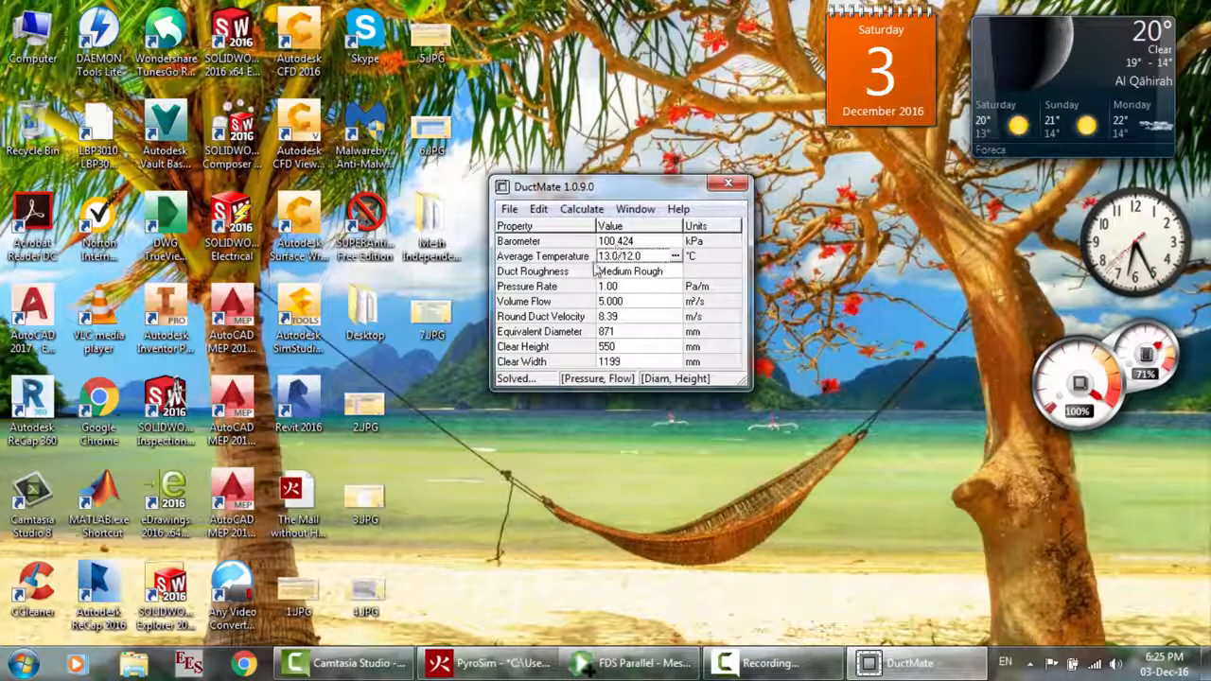
Try the Smooth and Medium Smooth options for the duct roughness
left_click(670, 273)
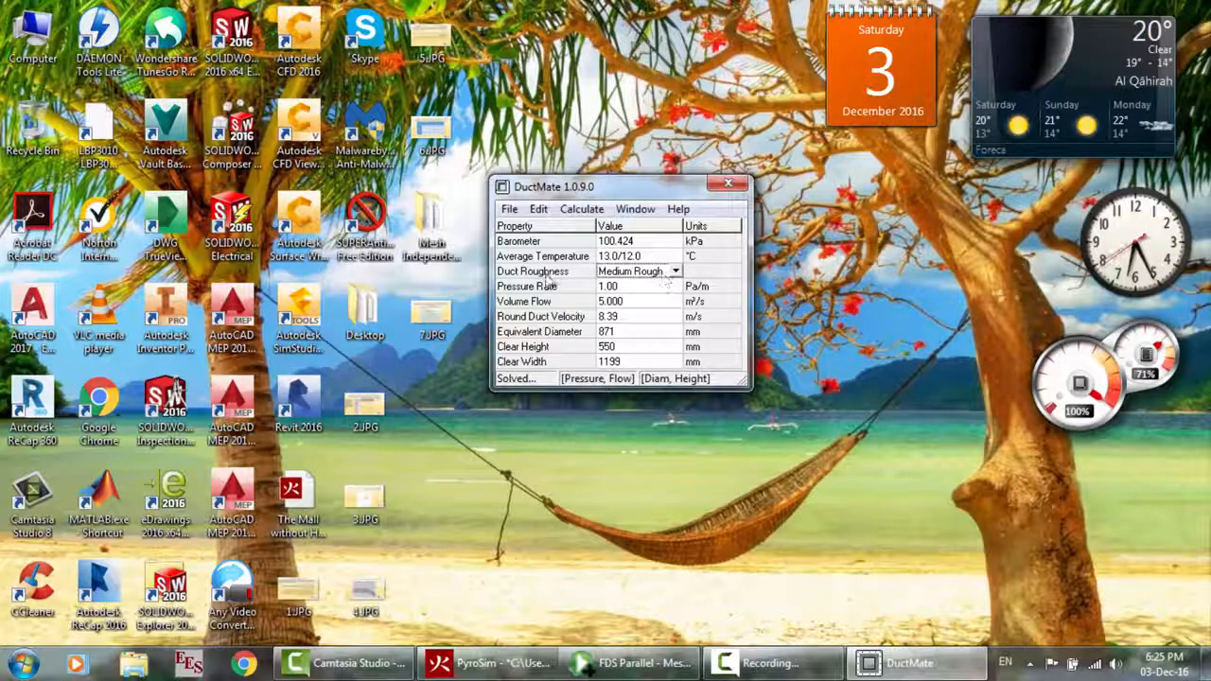
left_click(675, 271)
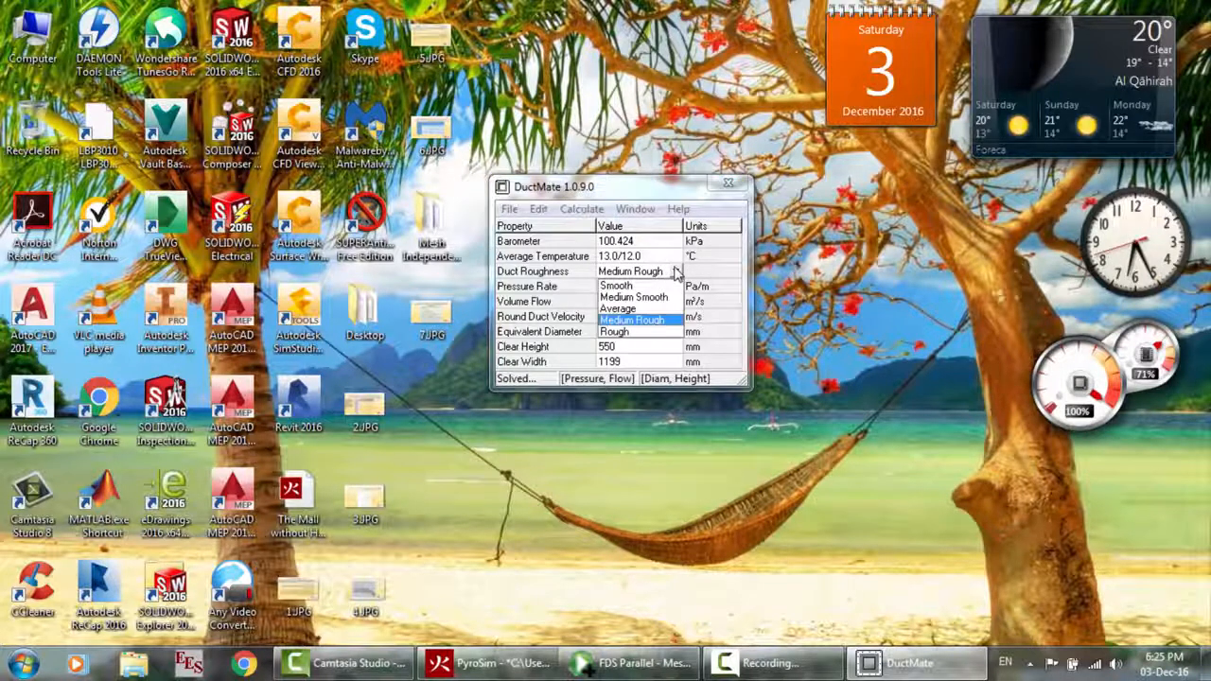
left_click(630, 287)
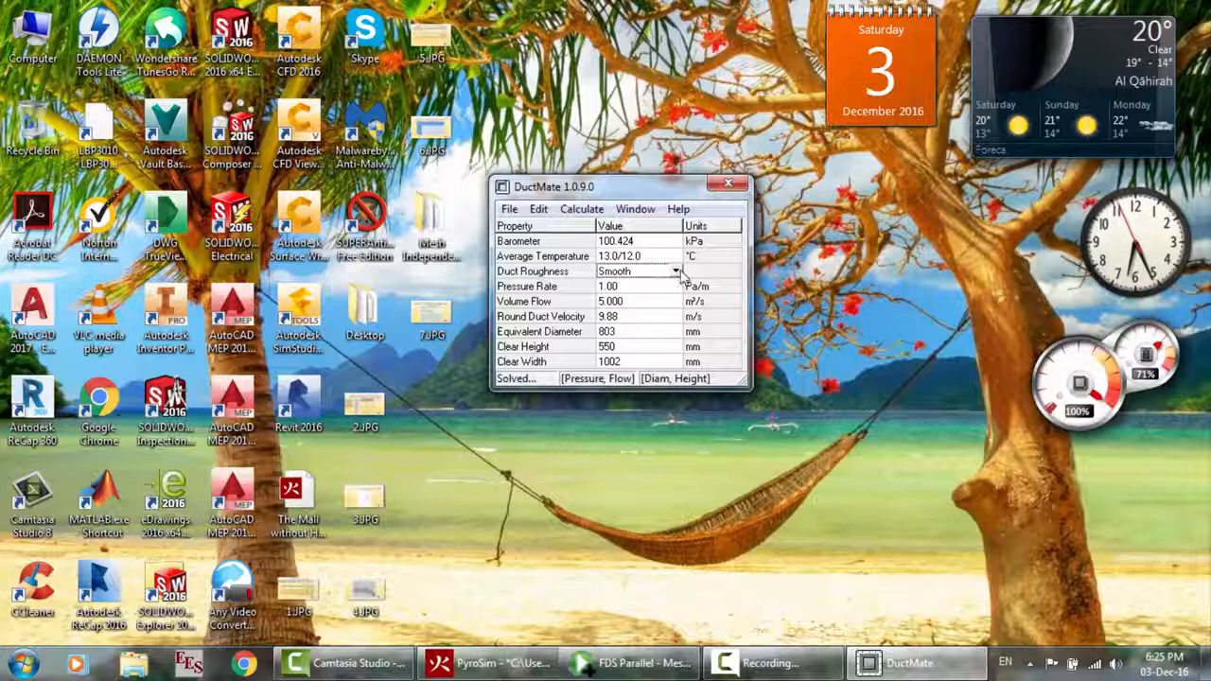
left_click(676, 272)
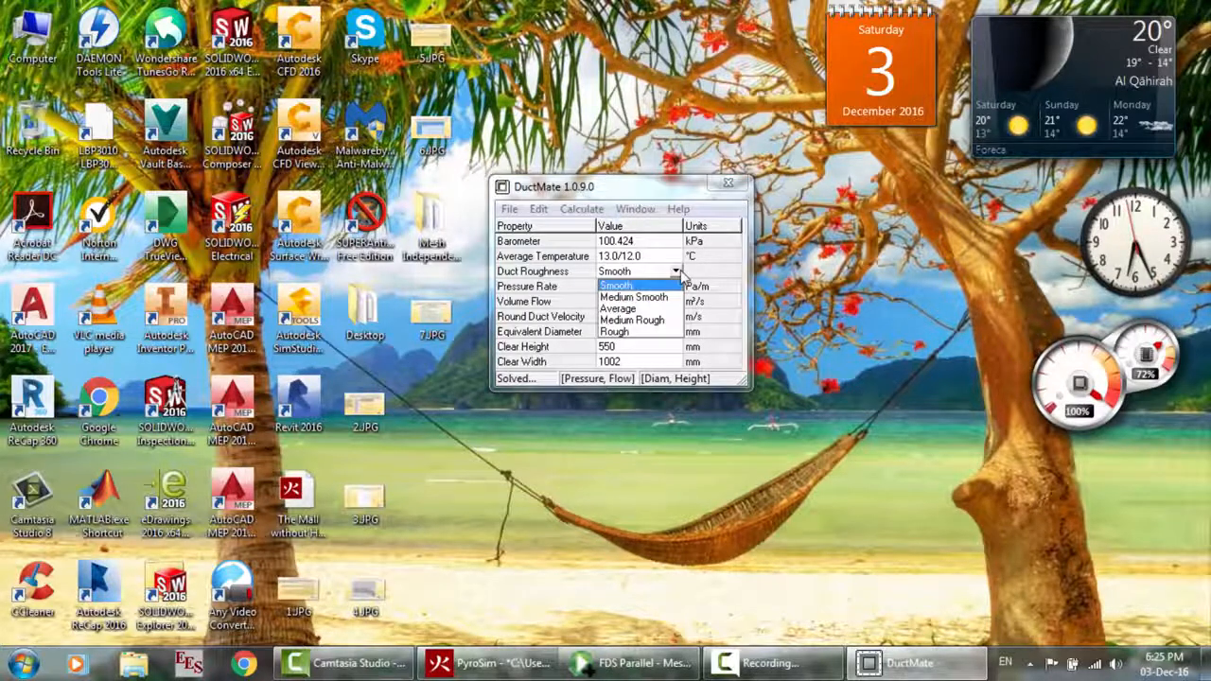
left_click(635, 298)
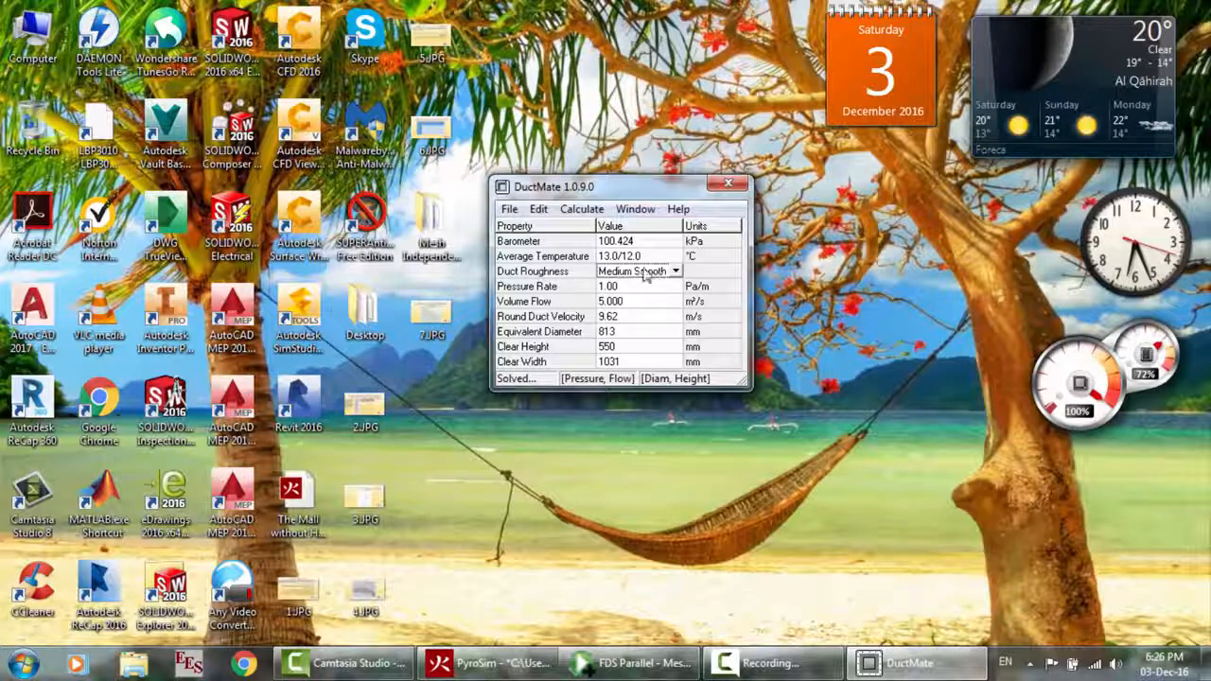
Try the duct roughness as Smooth, Average and Medium Rough, shifting the property window slightly
left_click(674, 271)
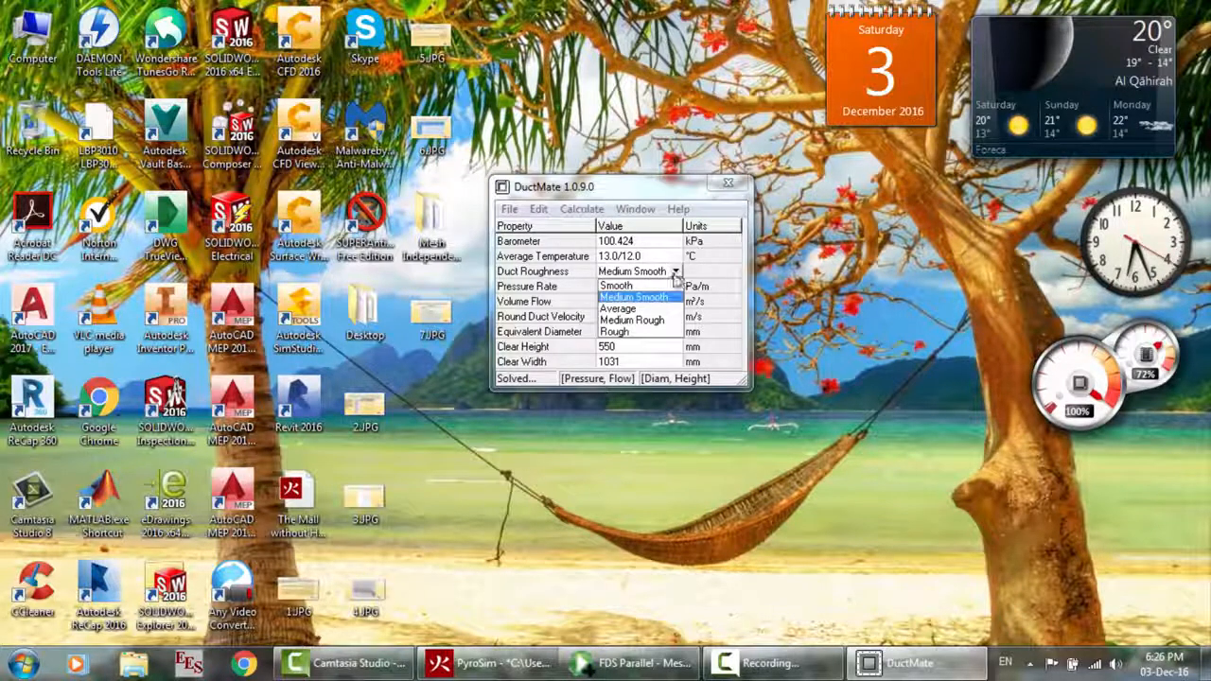
left_click(633, 287)
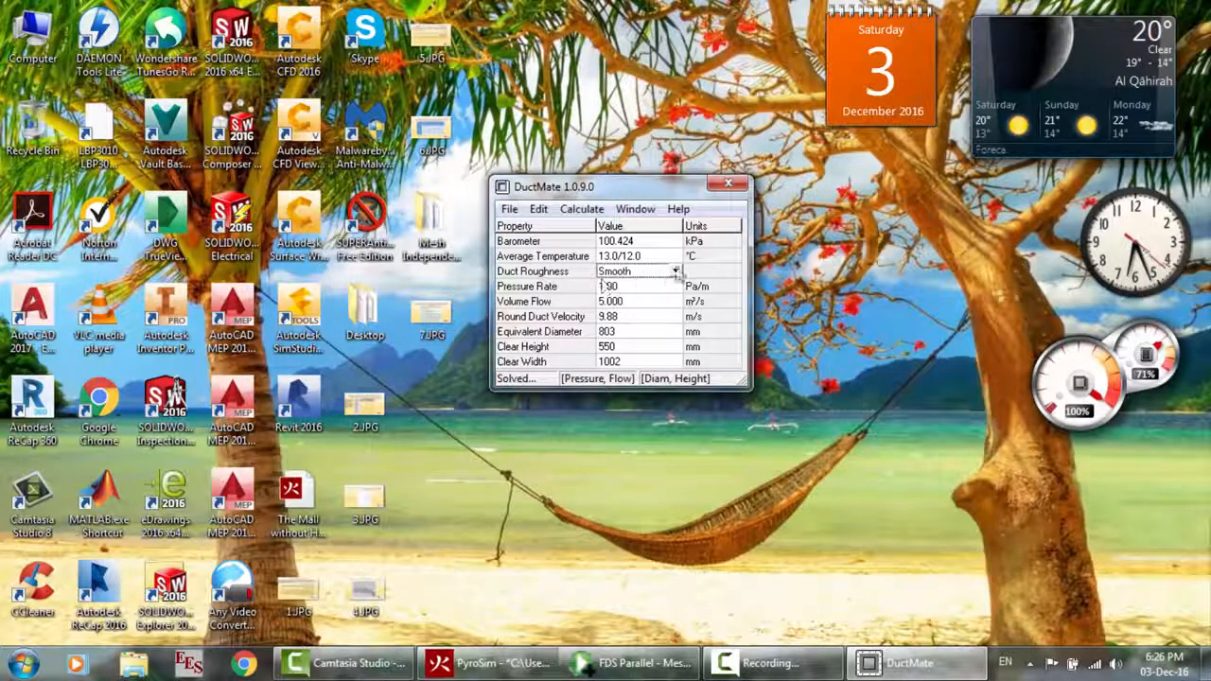
left_click(675, 271)
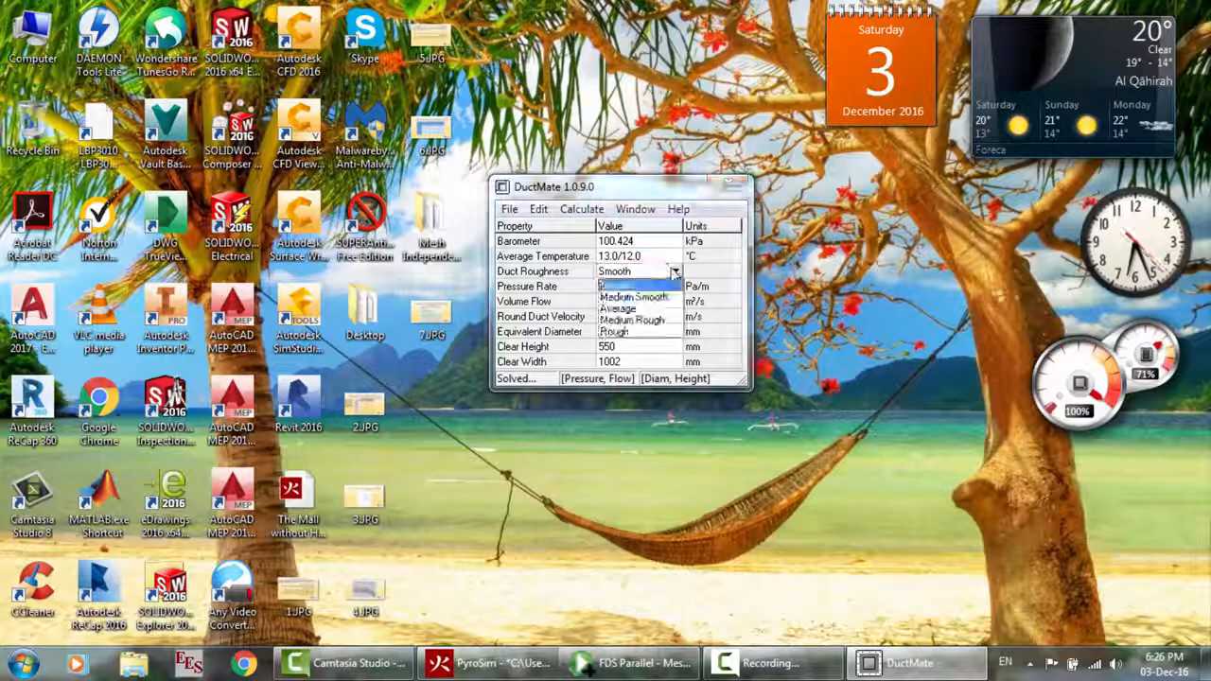
left_click(619, 309)
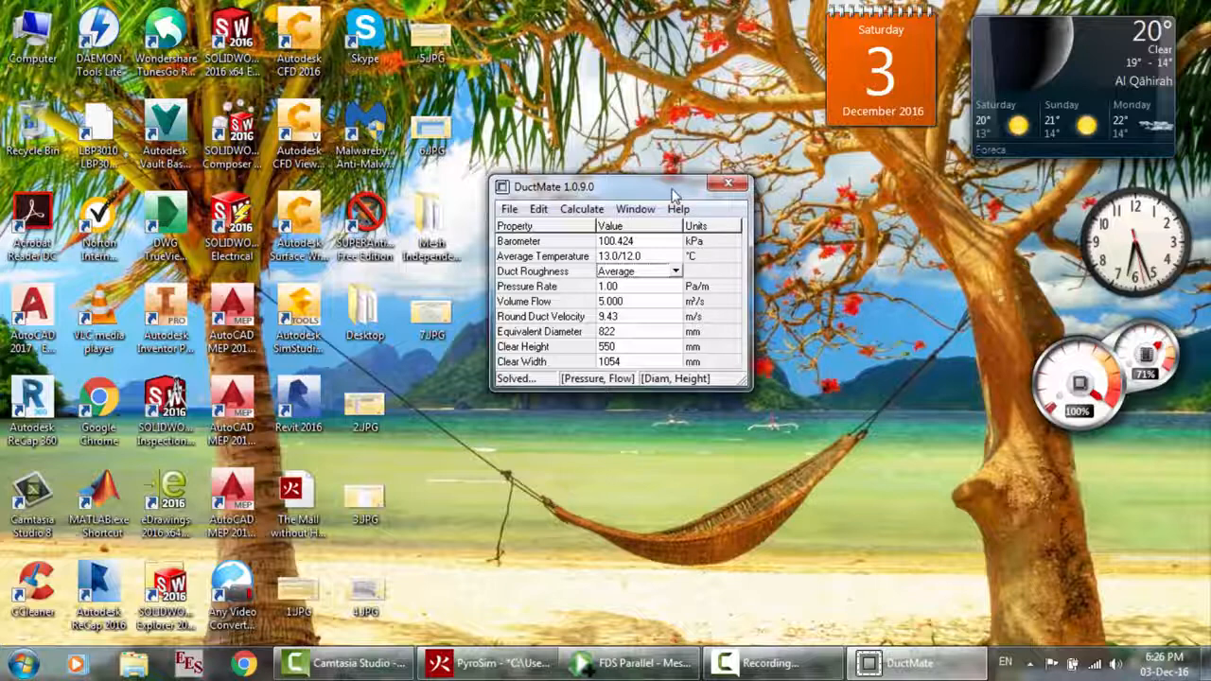
left_click_drag(677, 194, 674, 199)
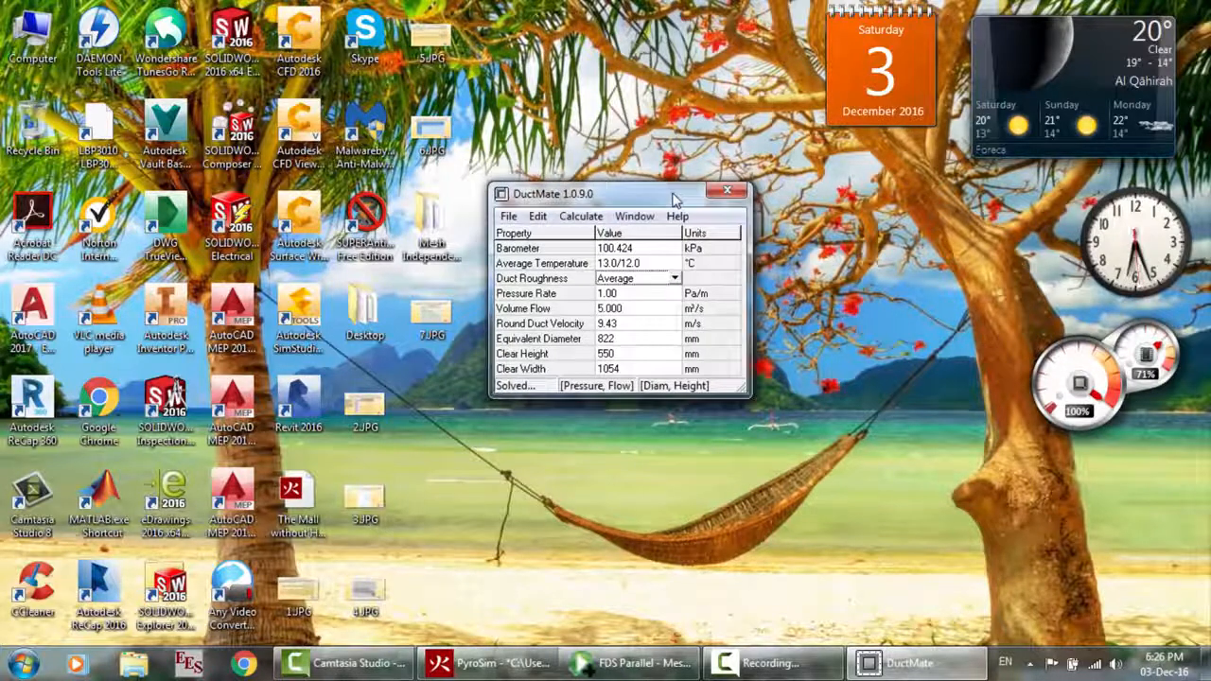
left_click(675, 280)
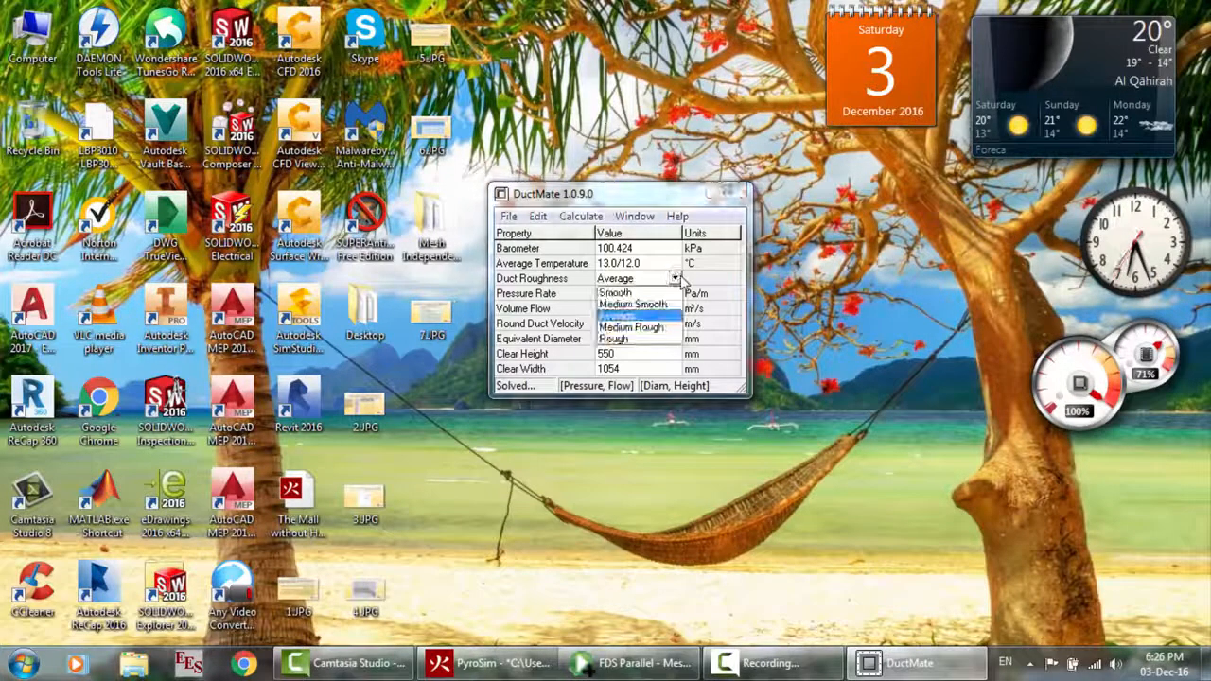
left_click(640, 329)
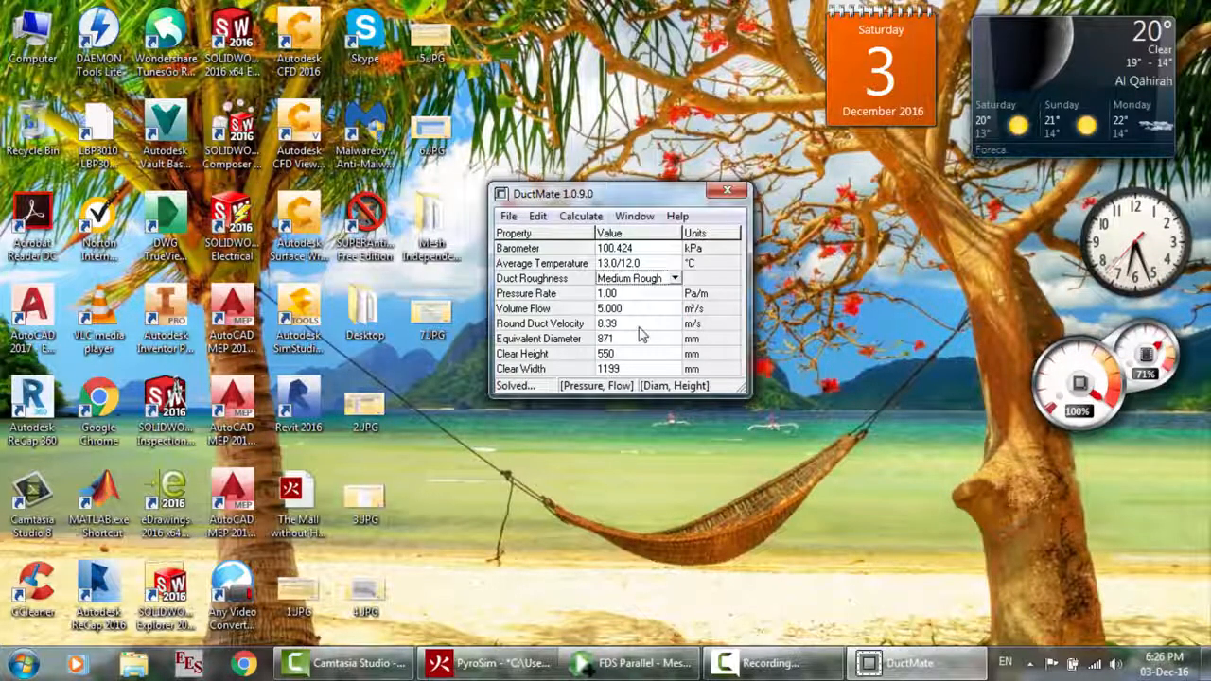
Review the roughness options with Medium Rough chosen and try Rough for the duct roughness
left_click(664, 280)
left_click(675, 278)
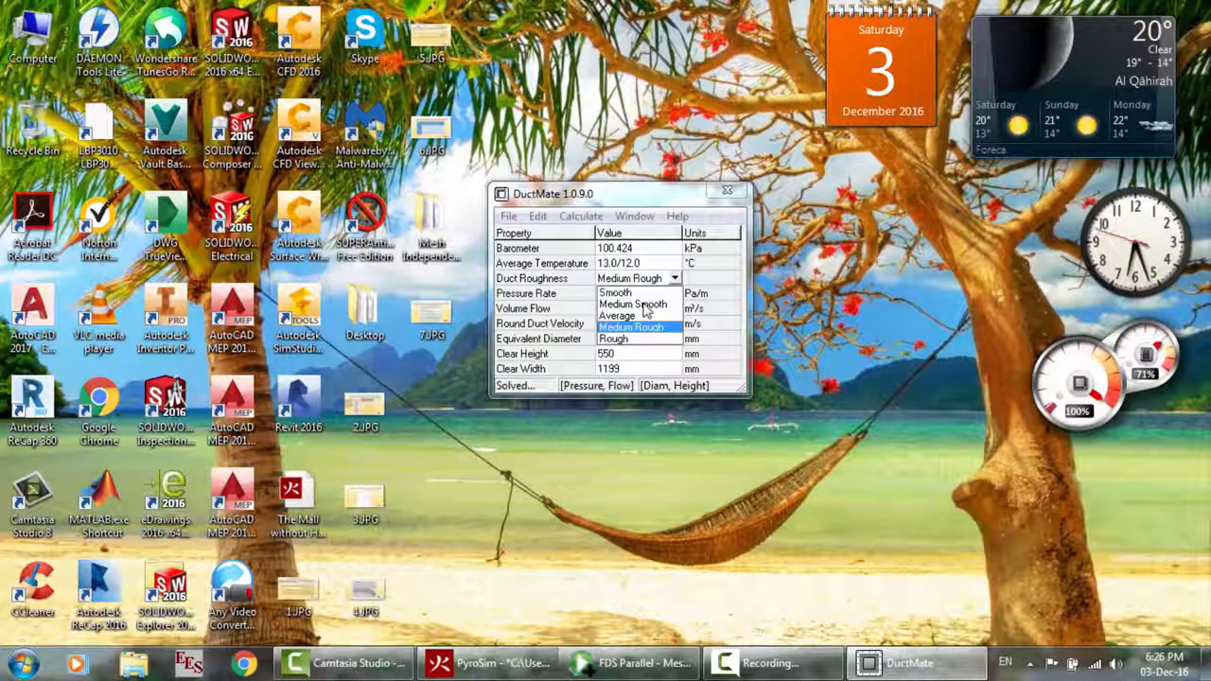
left_click(677, 327)
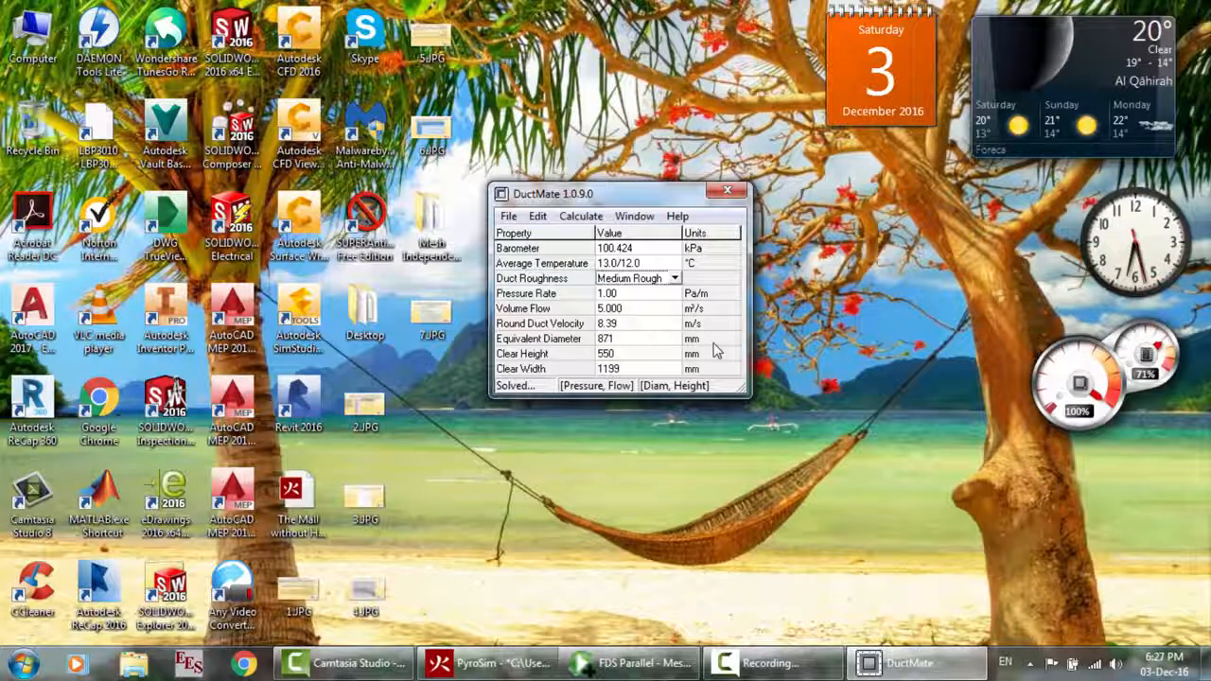
left_click(674, 279)
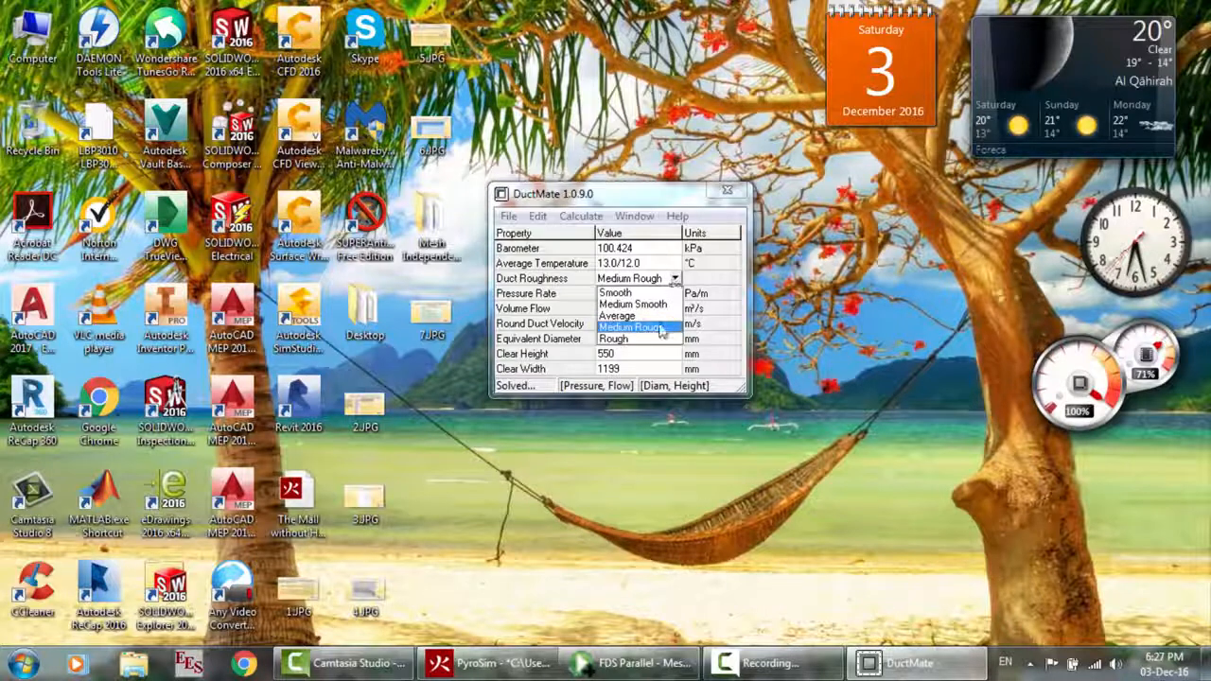
left_click(625, 341)
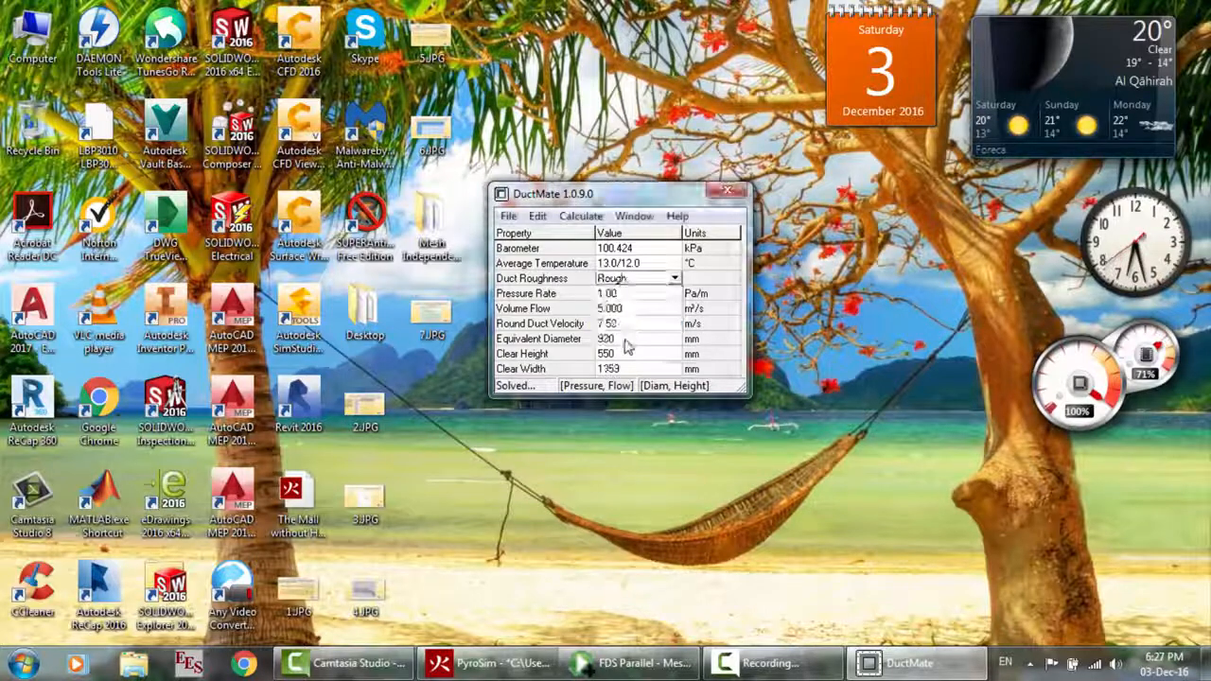
Switch the duct roughness to Smooth and on to Medium Smooth to compare the resulting duct sizes
left_click(675, 280)
left_click(632, 293)
left_click(610, 296)
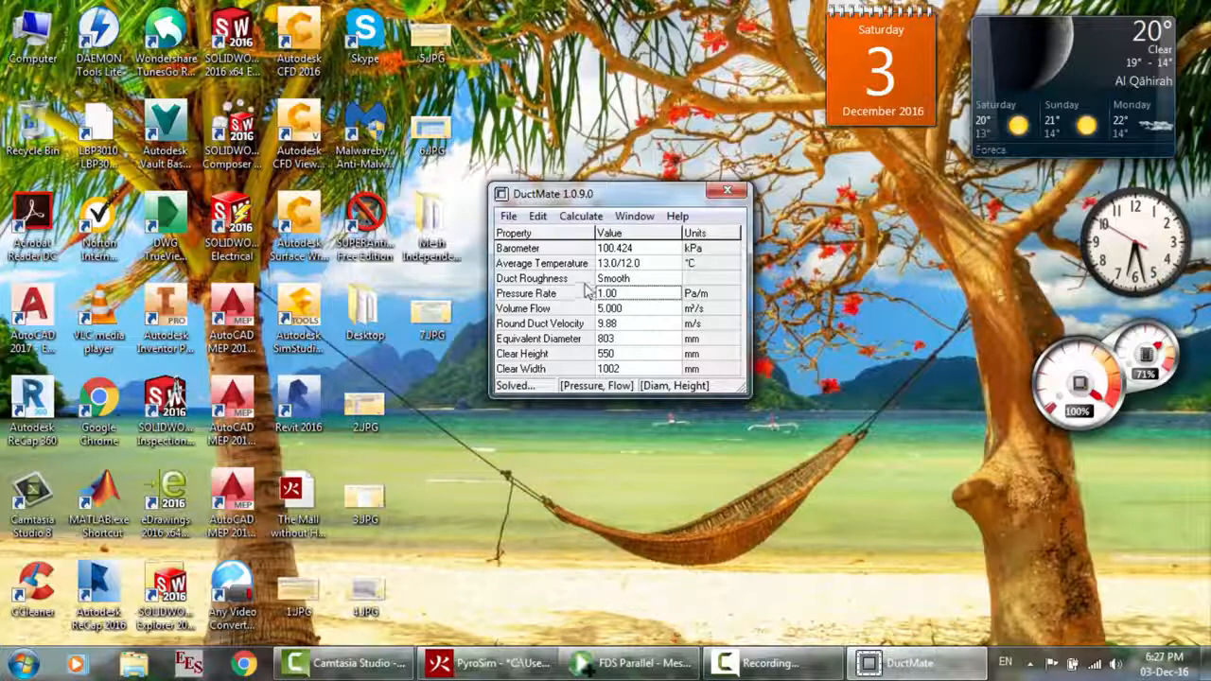
left_click(662, 279)
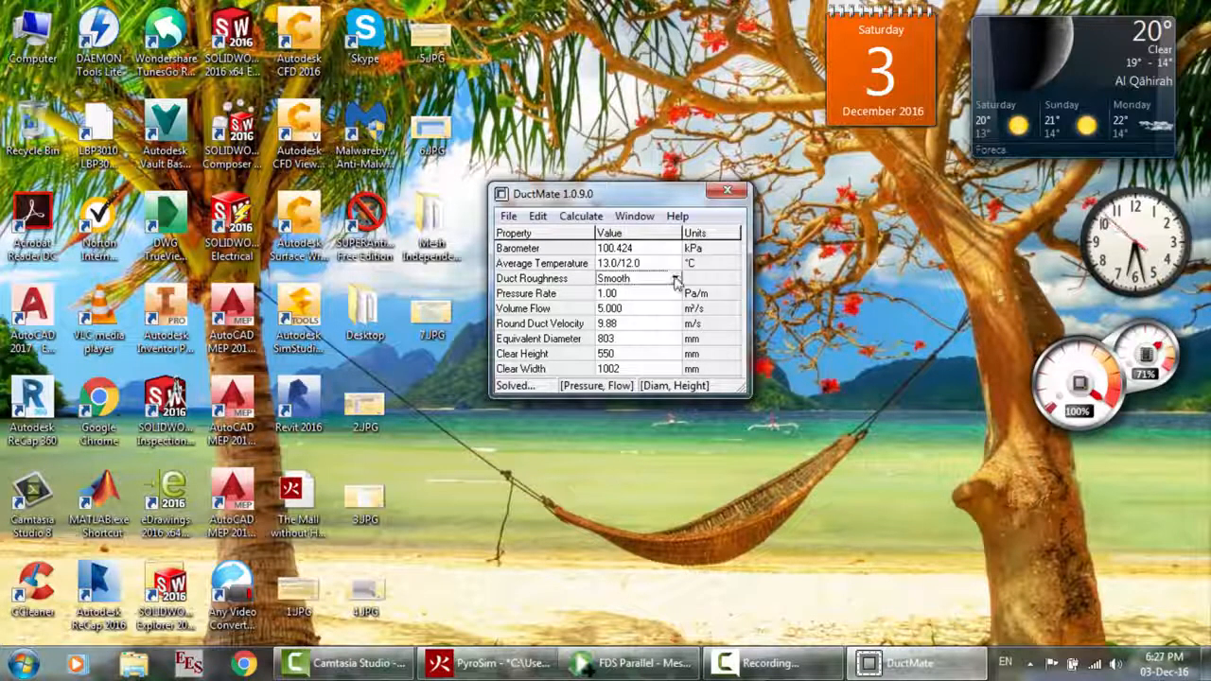
left_click(675, 280)
left_click(636, 308)
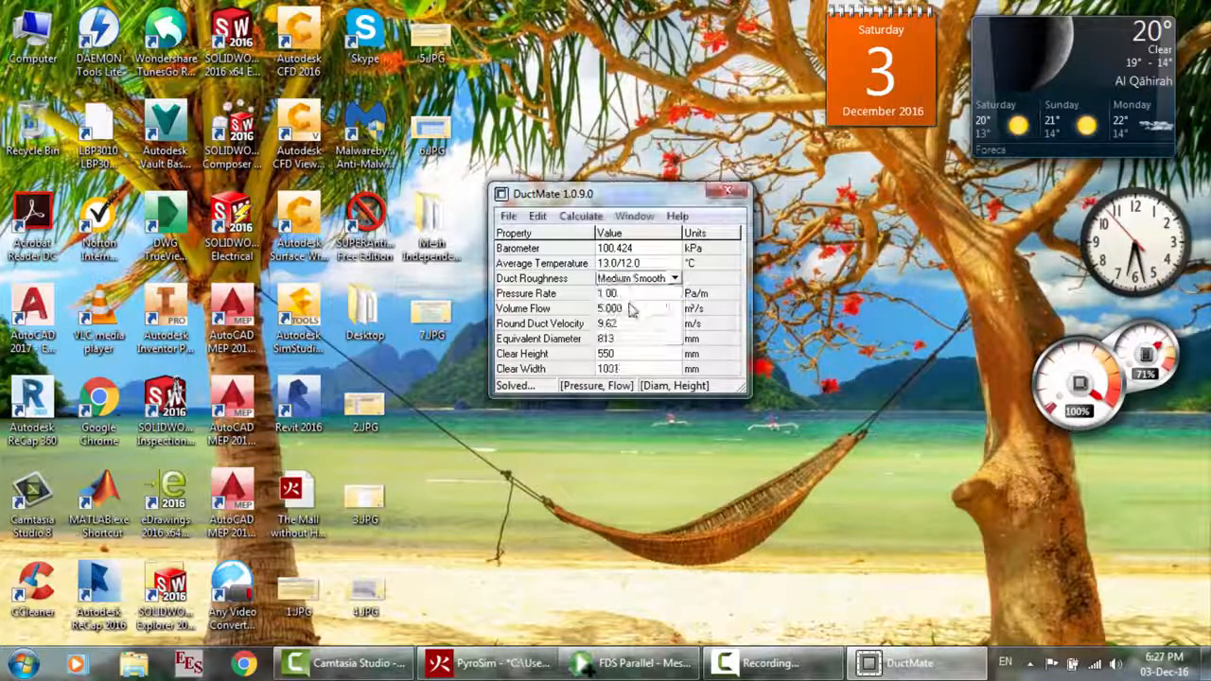
Try Medium Rough and Smooth for the duct roughness, and select the pressure rate value
left_click(674, 279)
left_click(629, 338)
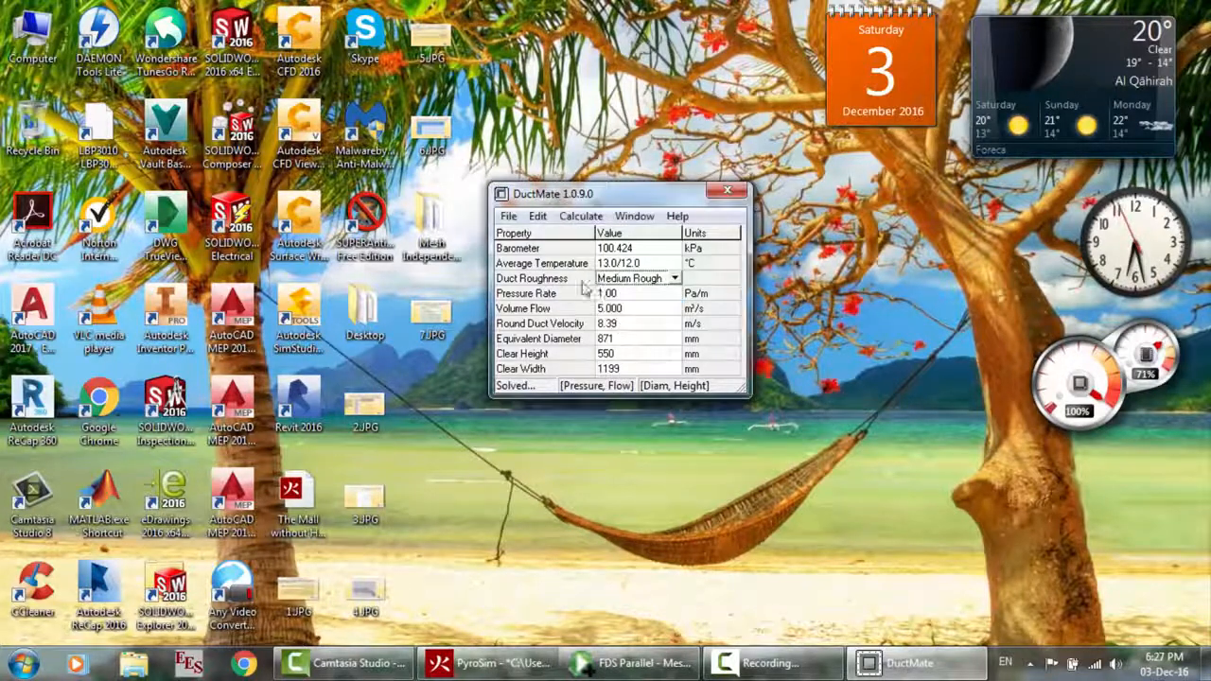
left_click(673, 279)
left_click(605, 295)
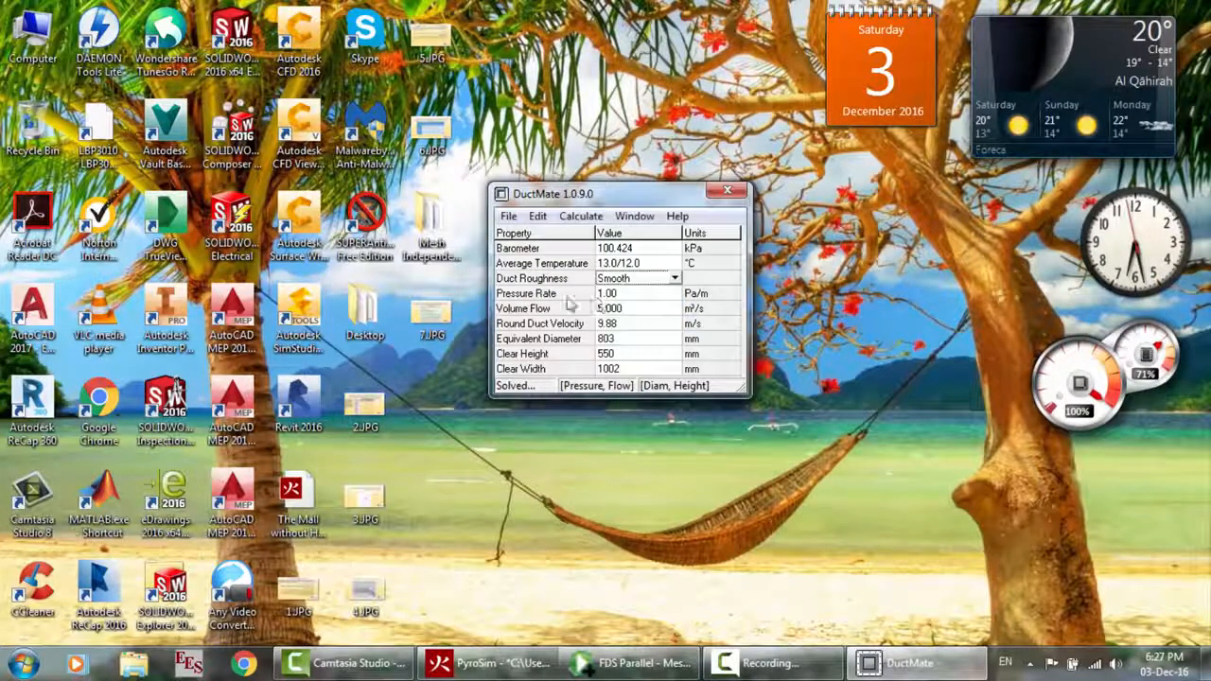
left_click(620, 296)
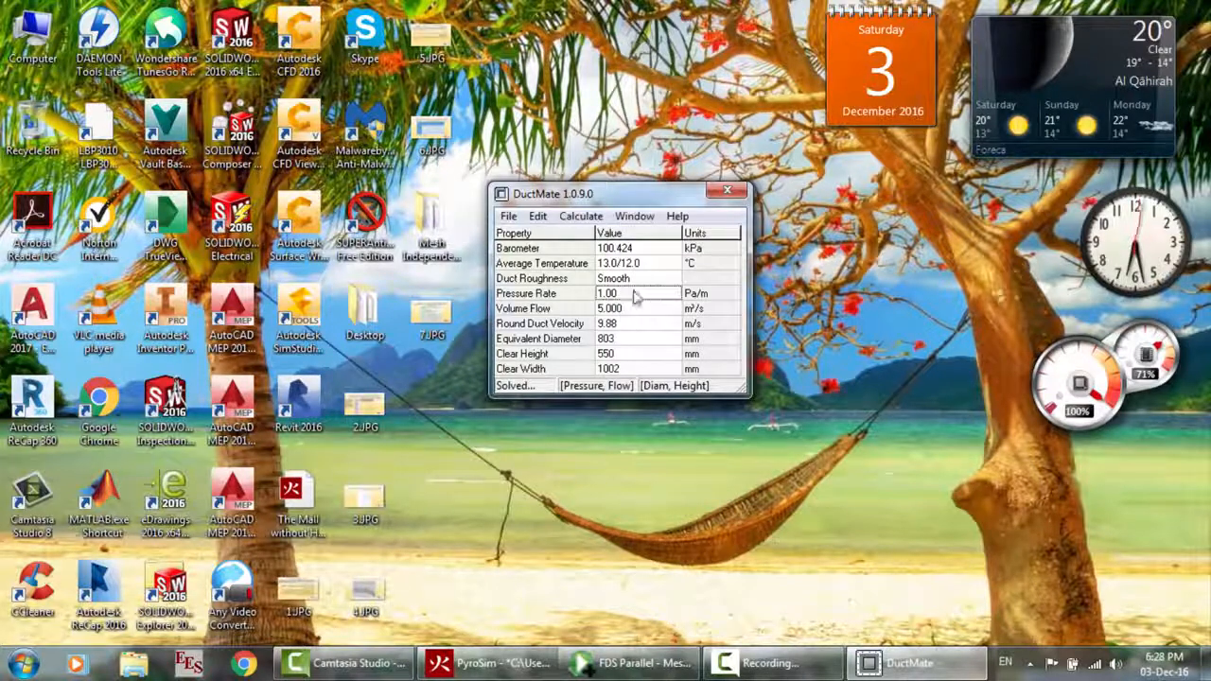
Compare the Medium Smooth and Smooth roughness options and set the duct roughness to Medium Smooth
left_click(635, 281)
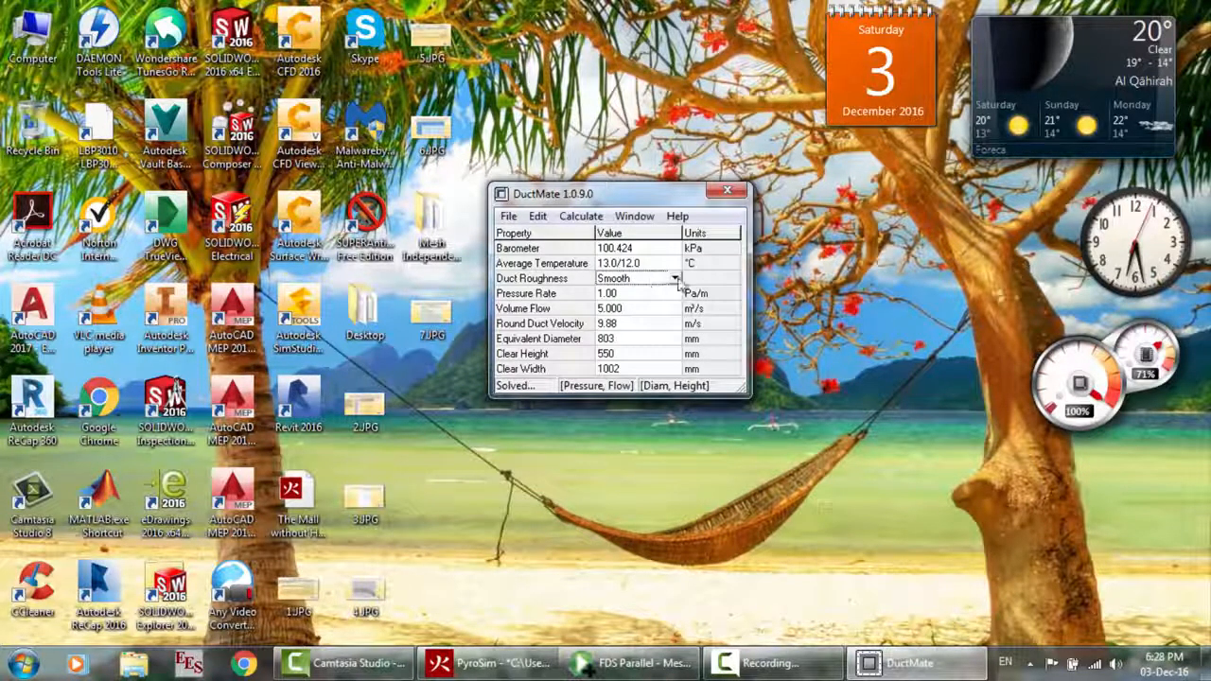
left_click(660, 287)
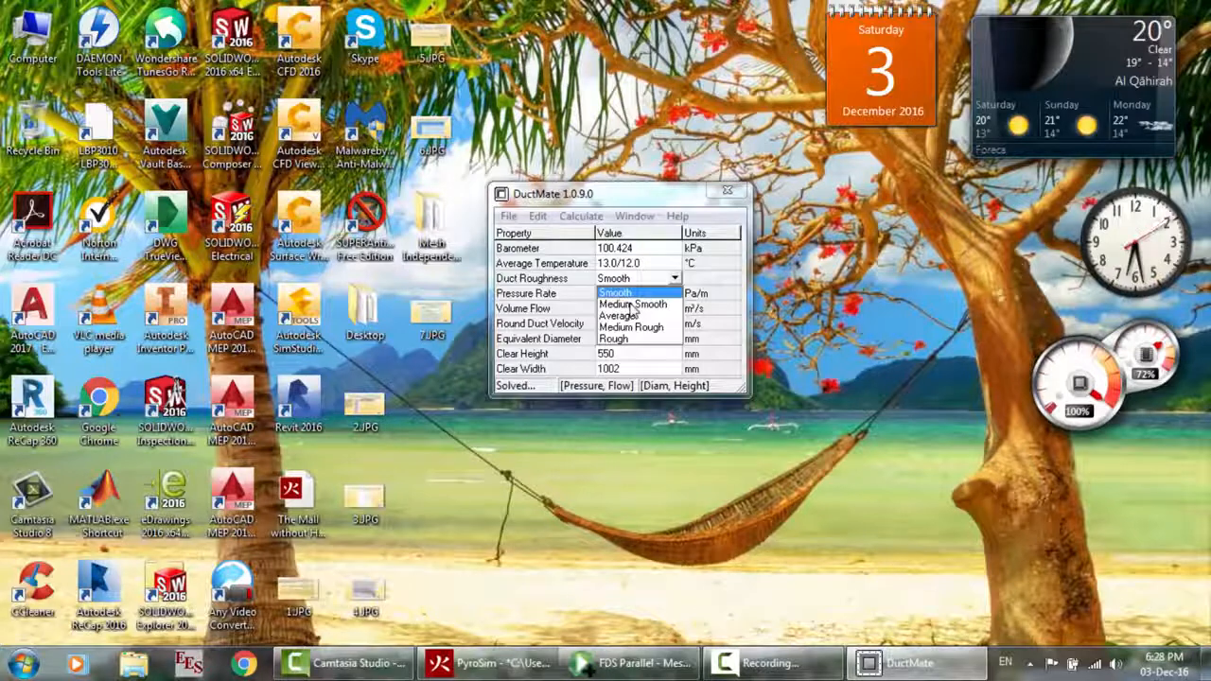
left_click(632, 305)
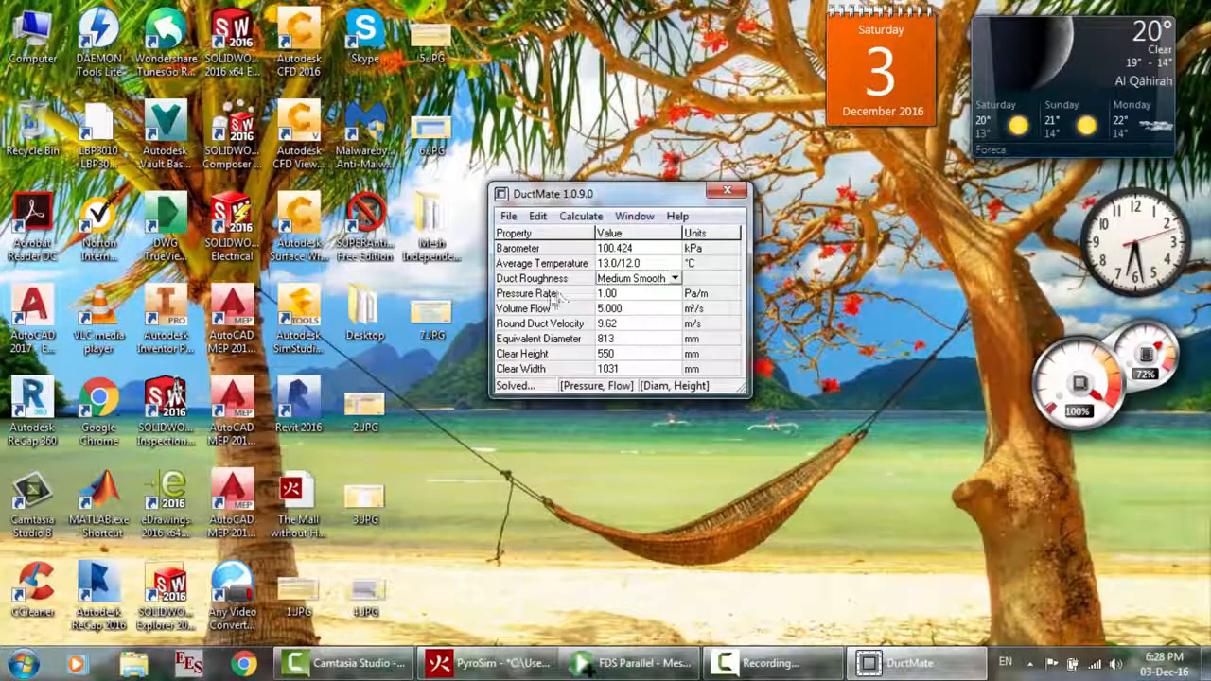
left_click(669, 279)
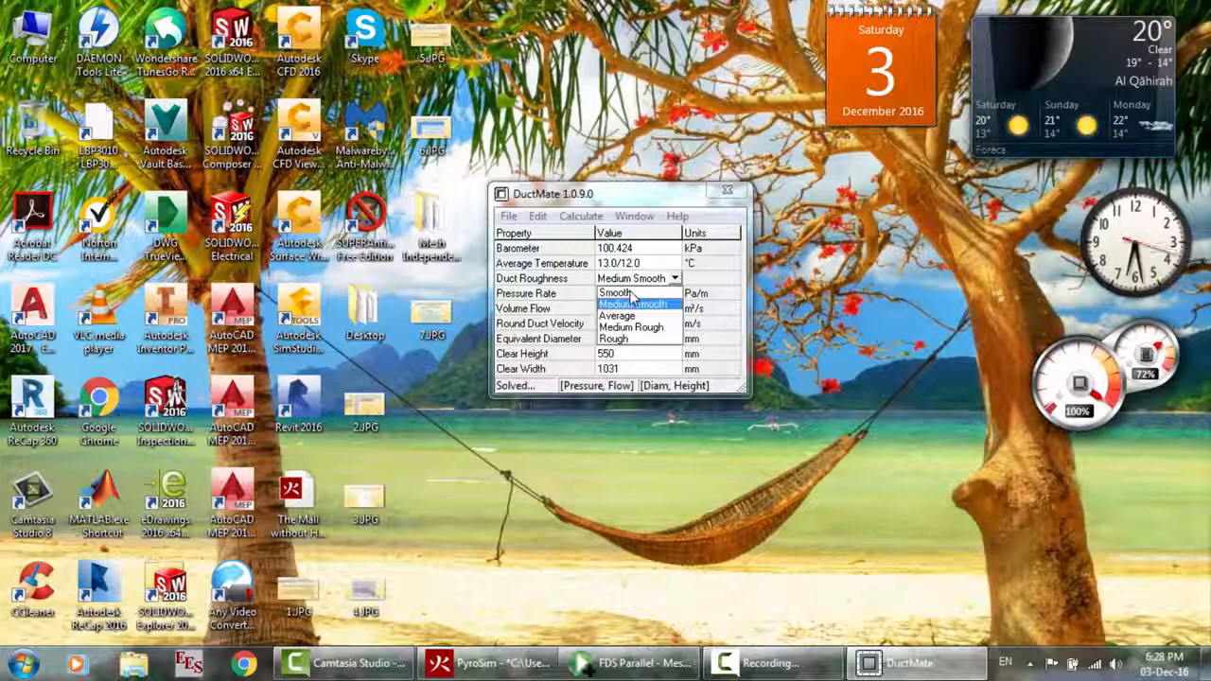
left_click(632, 294)
left_click(674, 278)
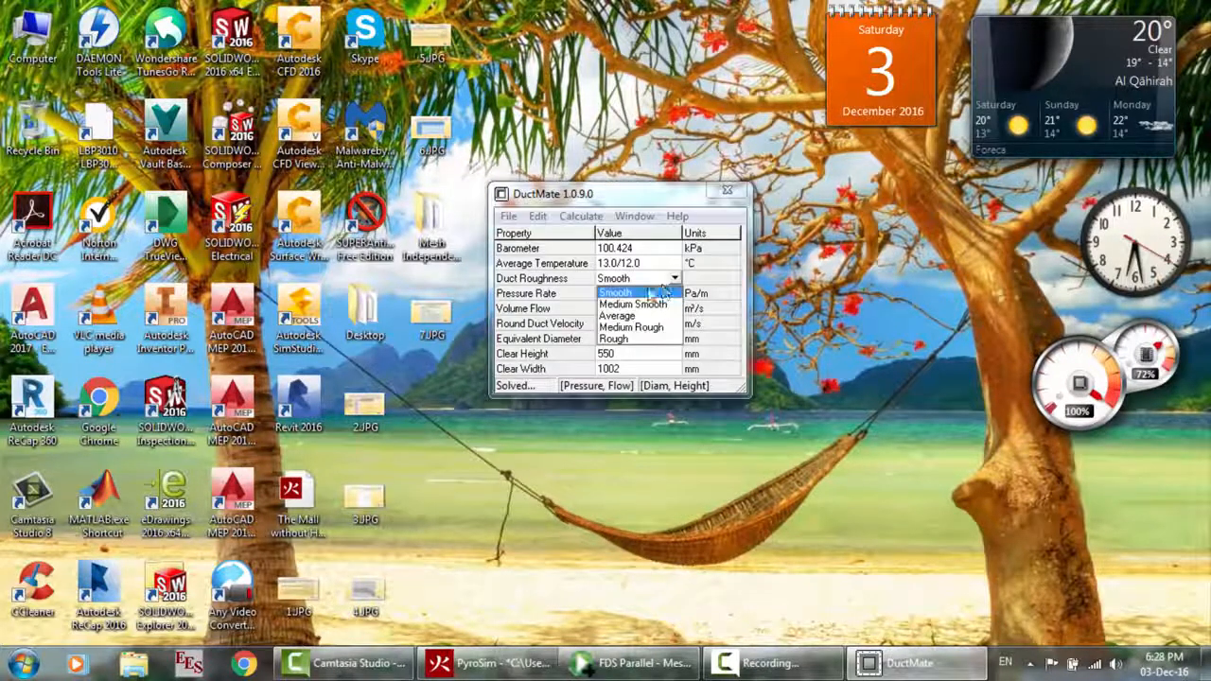
left_click(644, 303)
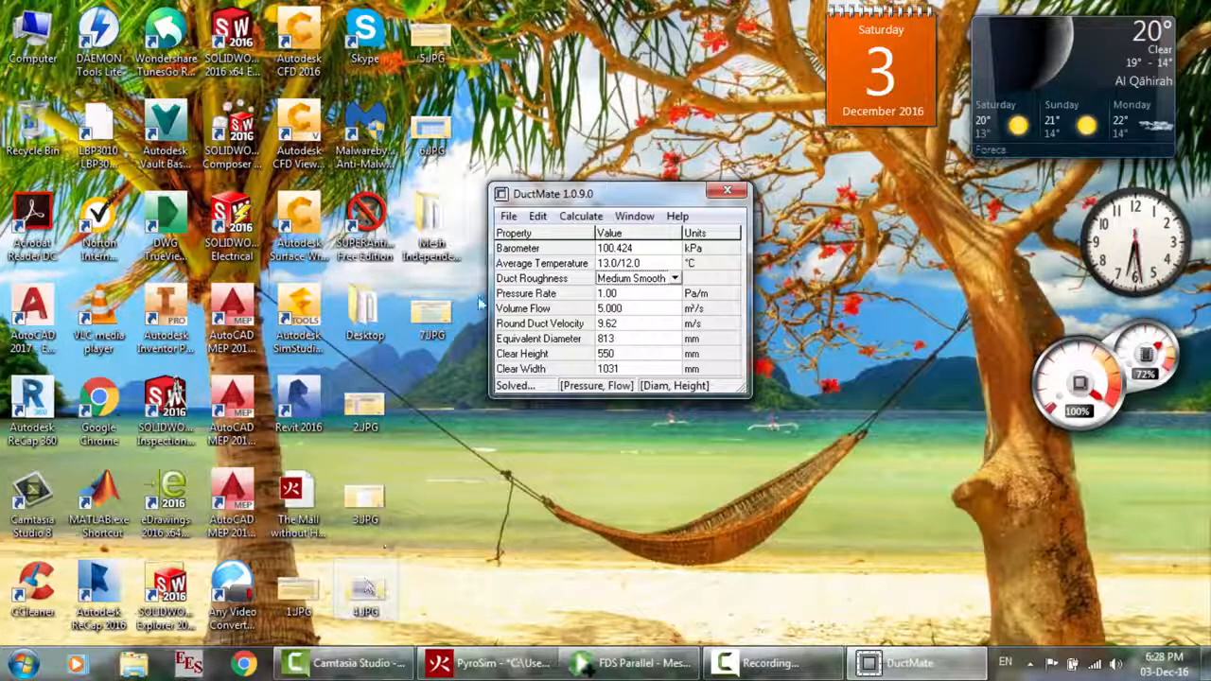
Open the desktop image 6.JPG to view the table of air flow, velocity and duct sizes per section
double_click(424, 158)
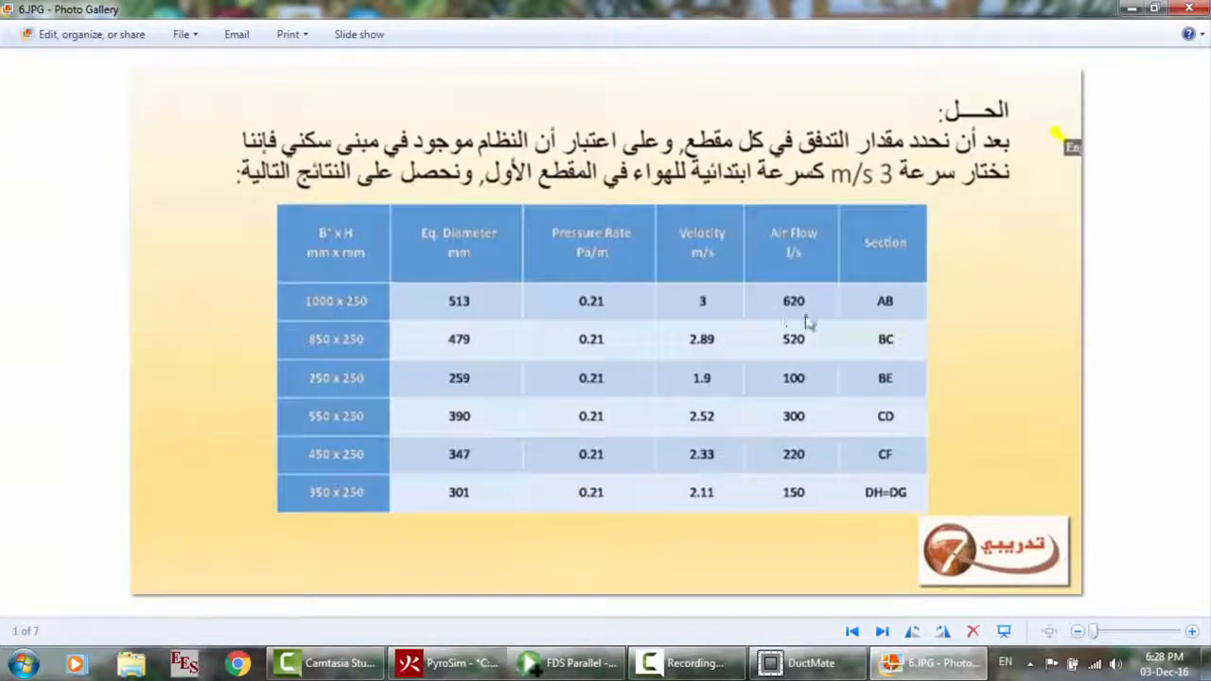
Switch to DuctMate, change the volume flow unit to l/s and set the flow to 620 for section AB
left_click(811, 664)
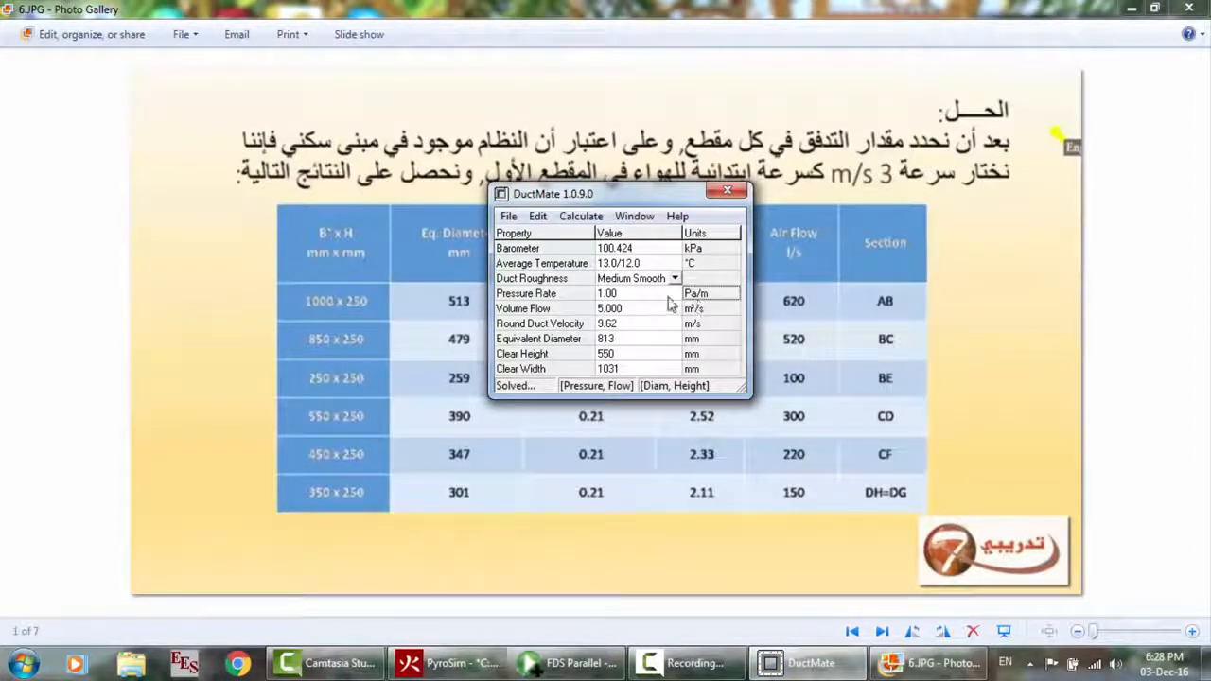
left_click(710, 309)
left_click(711, 312)
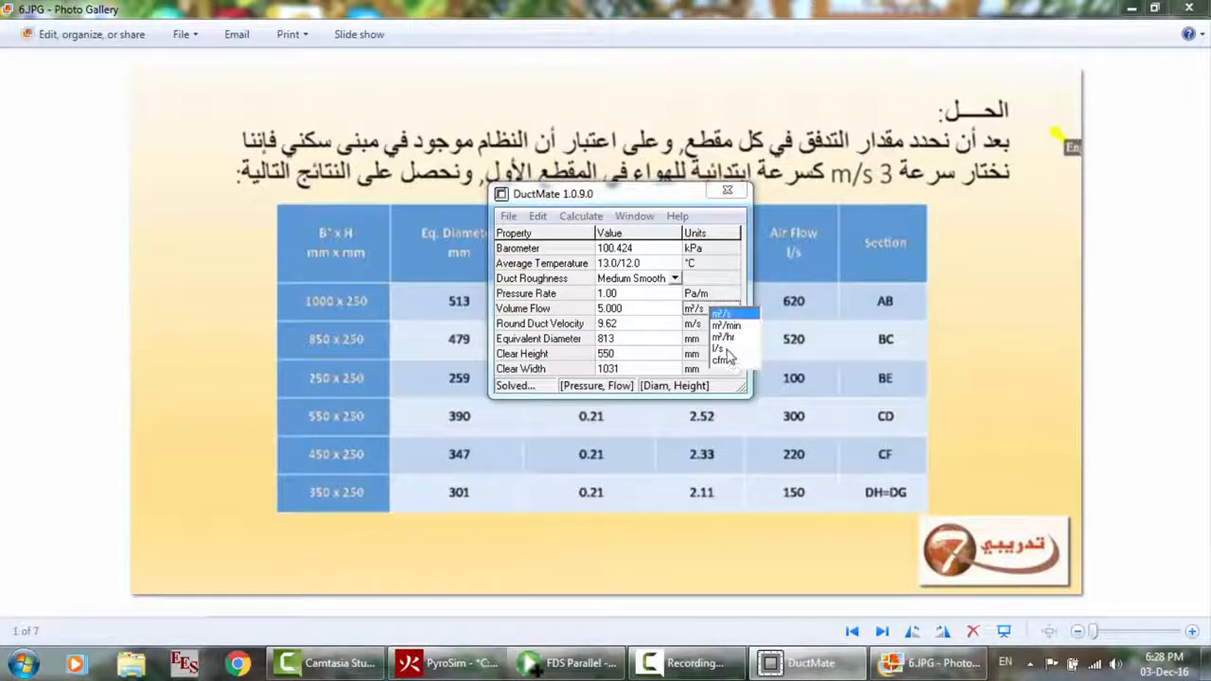
left_click(725, 349)
left_click(625, 311)
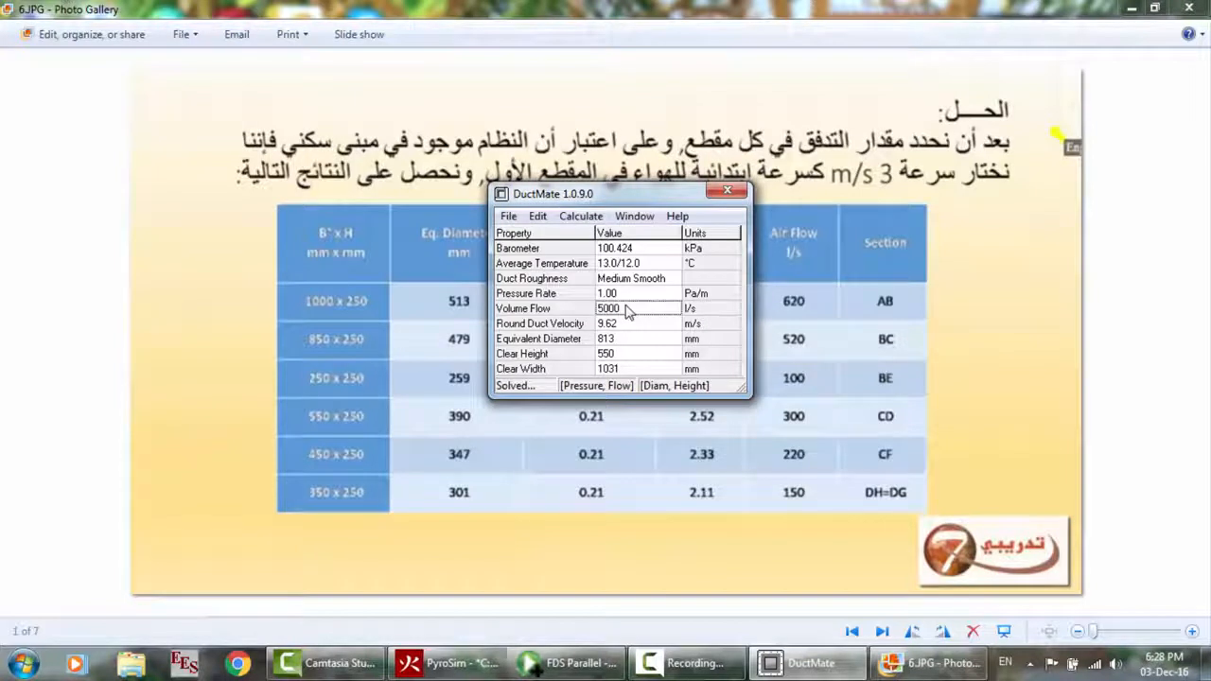
left_click(626, 308)
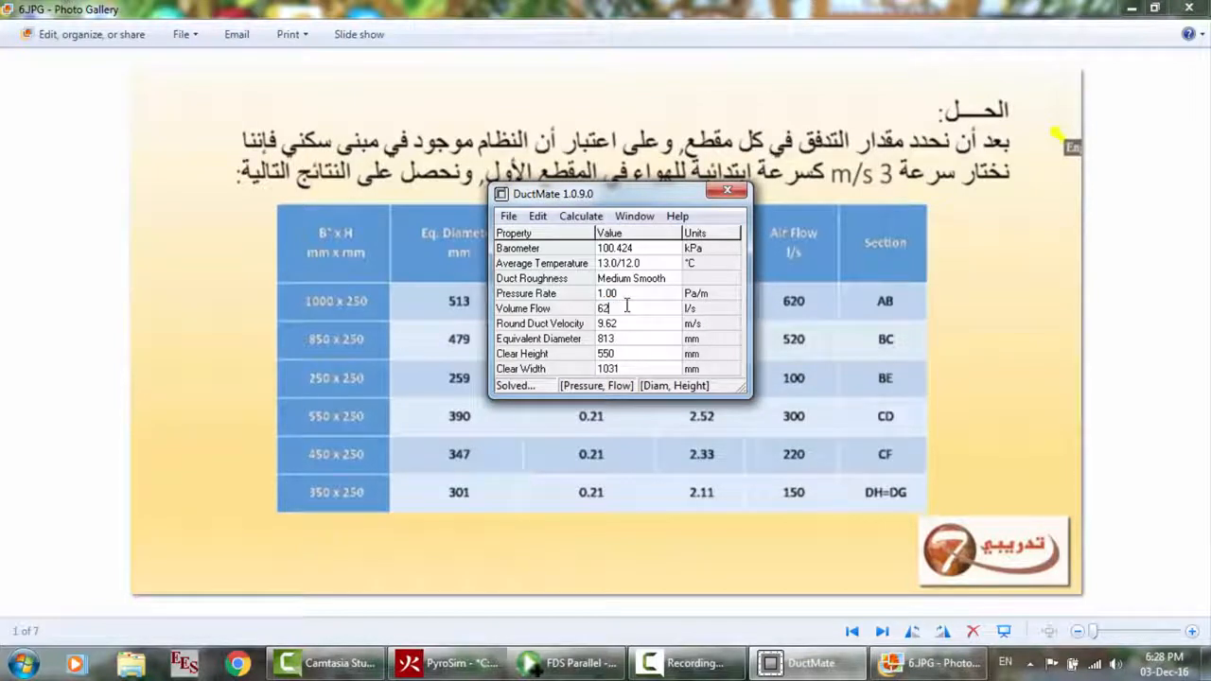
left_click_drag(626, 197, 492, 189)
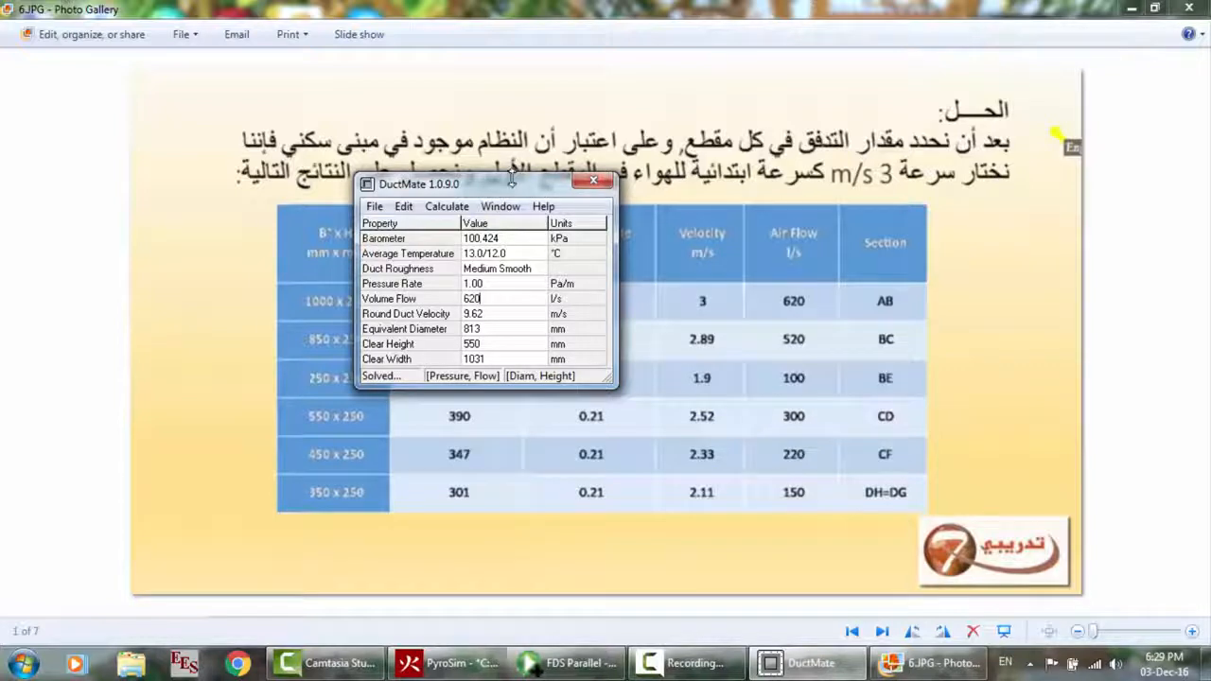
mouse_move(507, 190)
left_mouse_down()
mouse_move(333, 178)
mouse_move(520, 177)
left_mouse_up()
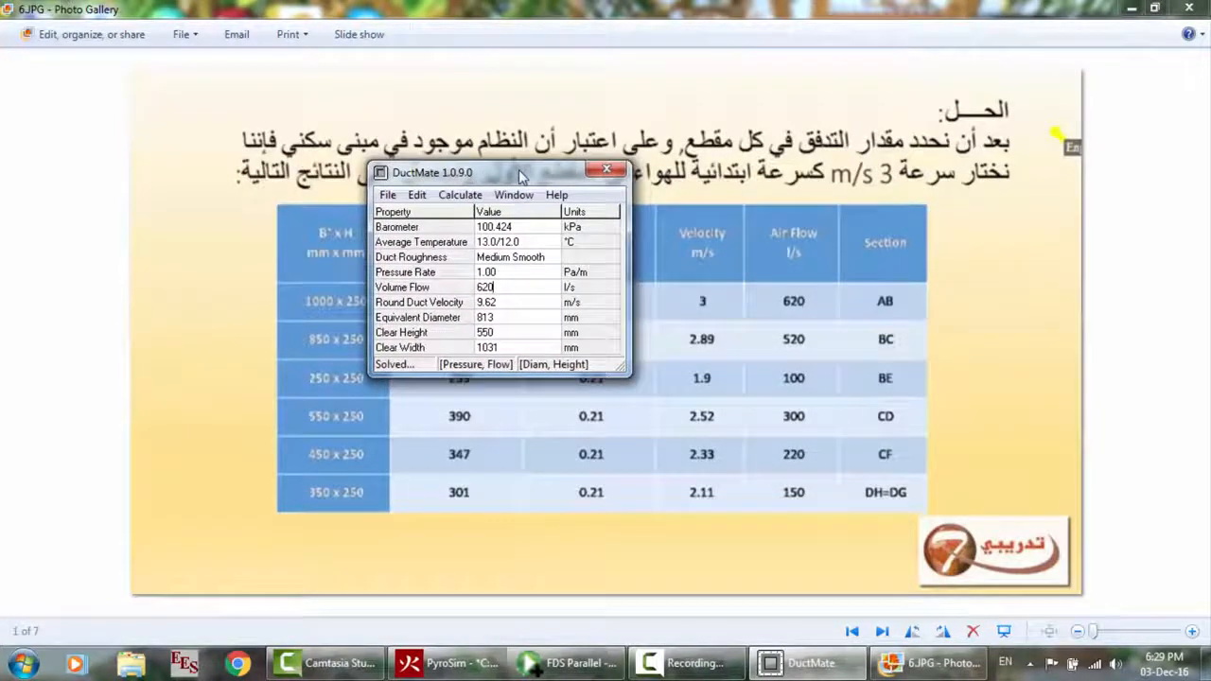
Set the round duct velocity to 3 m/s for section AB and uncover the table's pressure rate column
left_click(511, 306)
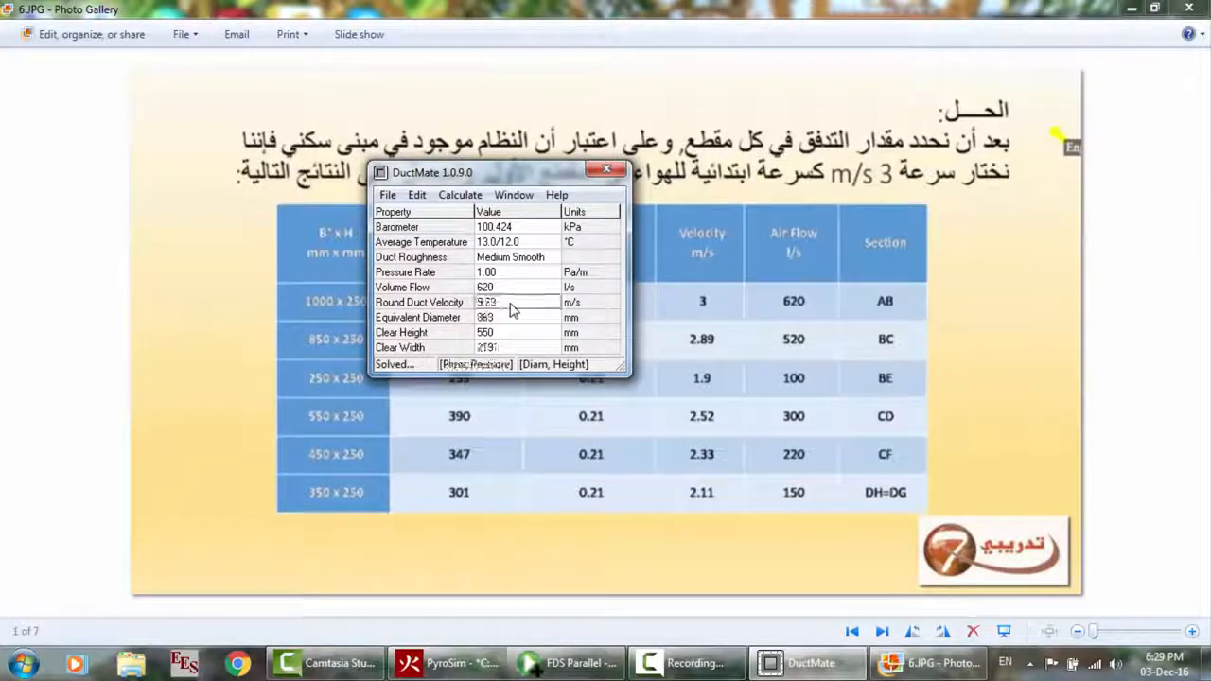
left_click(507, 303)
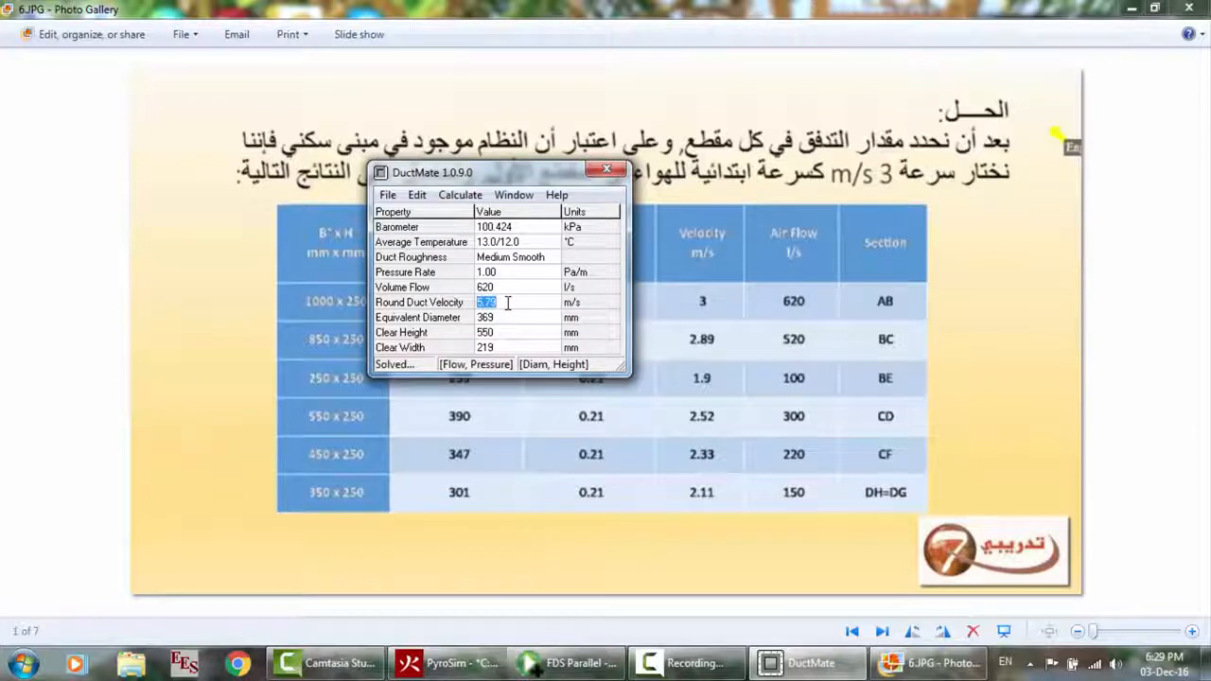
type("3")
left_click(560, 275)
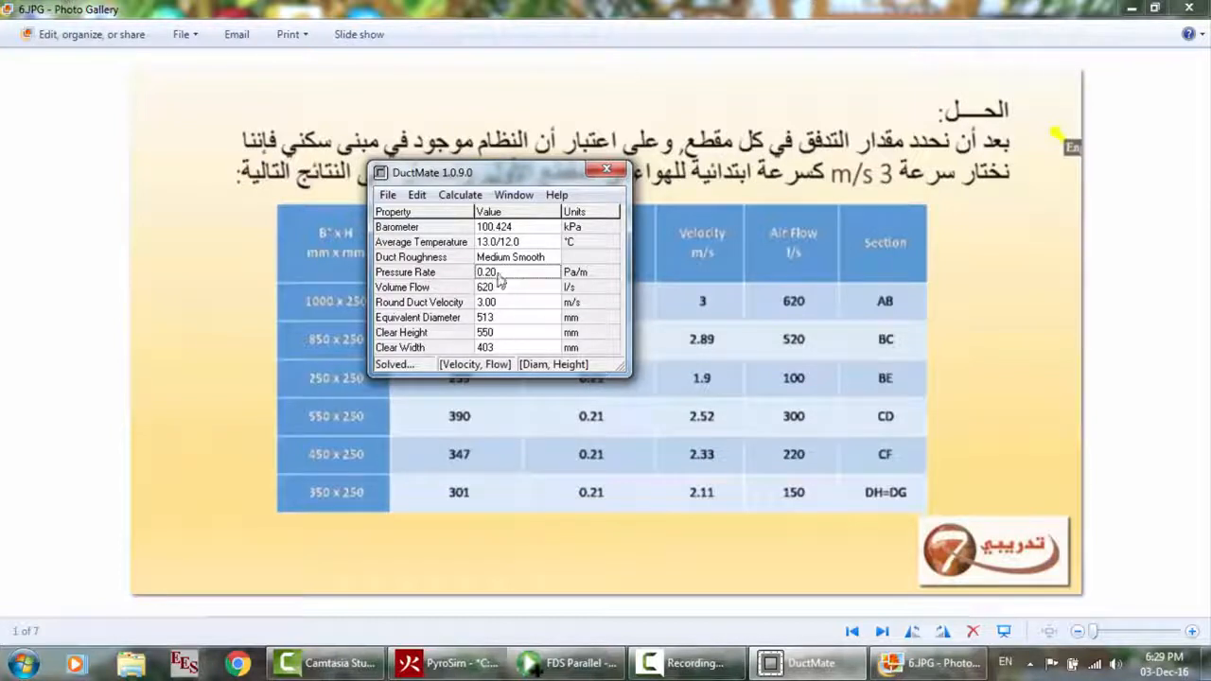
left_click_drag(519, 179, 402, 171)
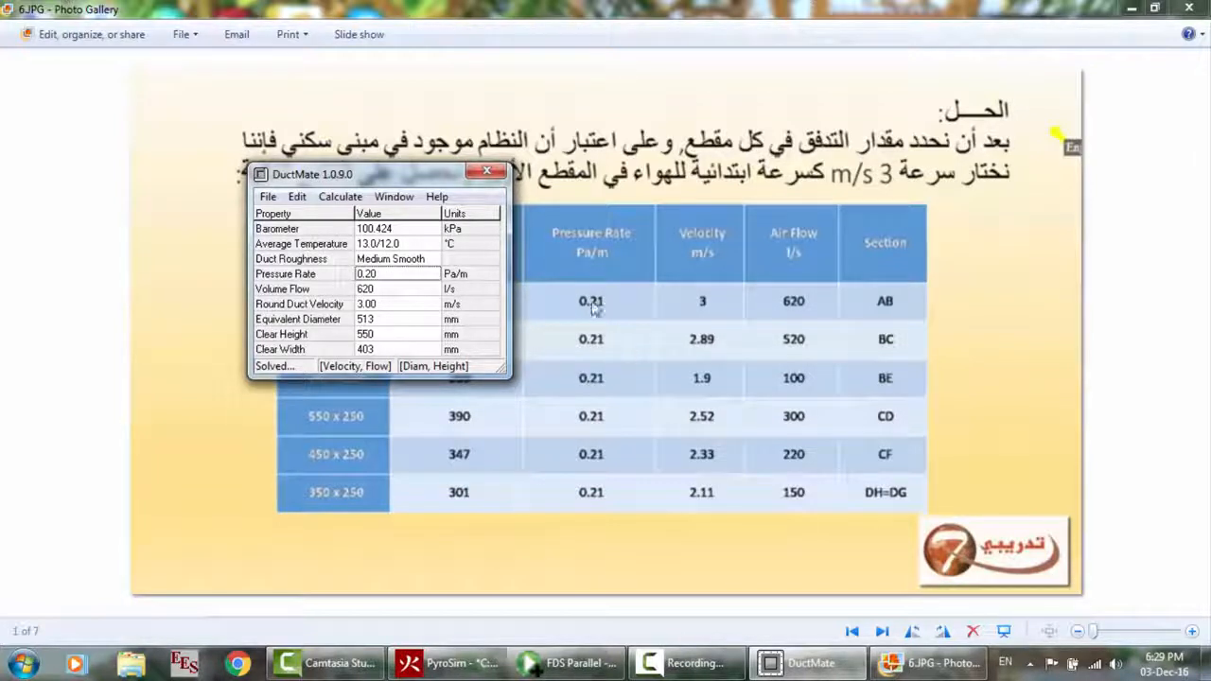
Review the round duct velocity, equivalent diameter, clear height and clear width calculated for section AB
left_click(389, 305)
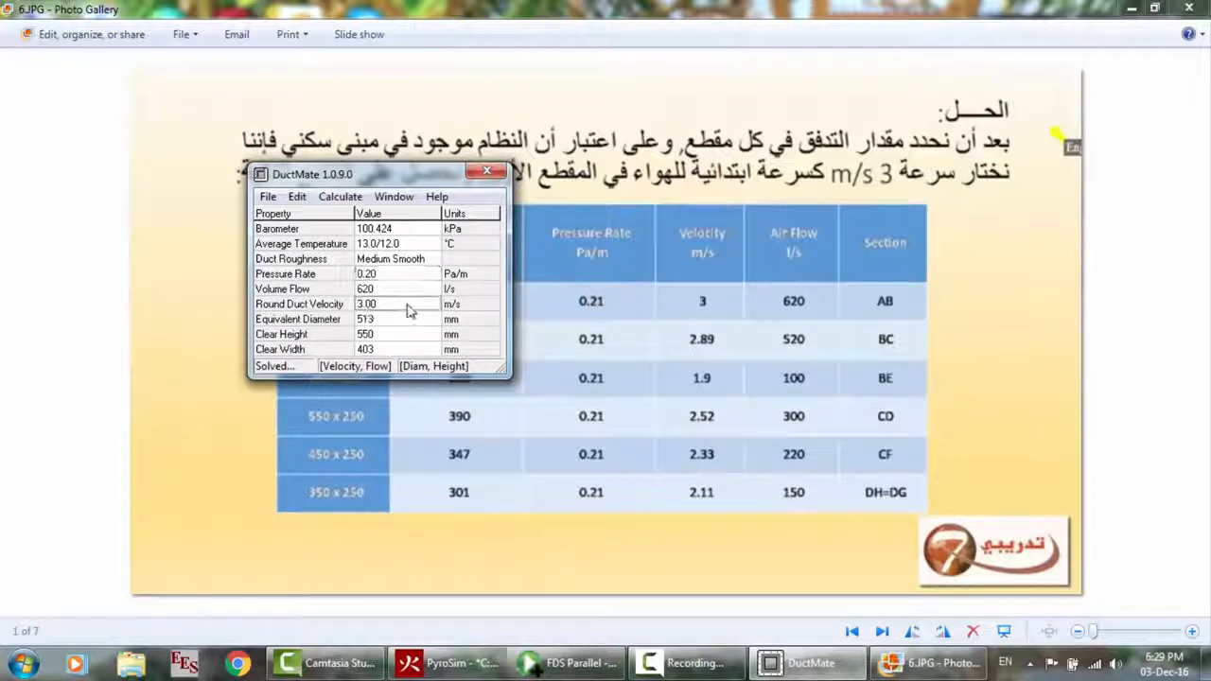
double_click(376, 304)
type("3")
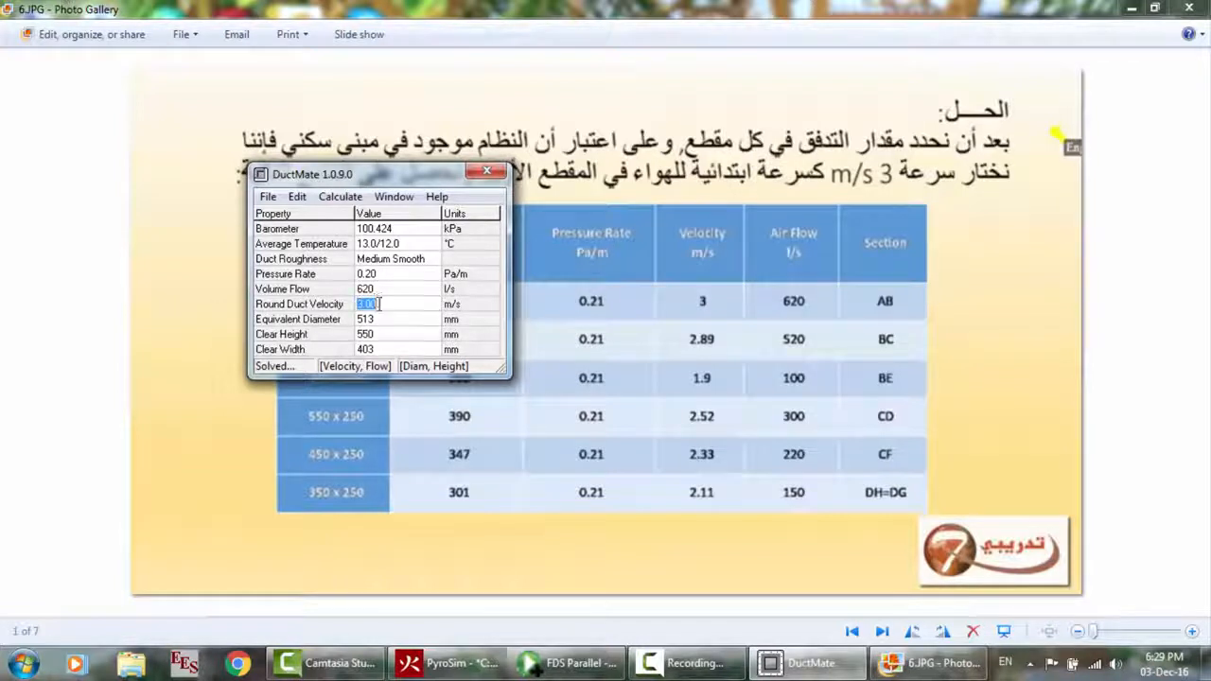
left_click(379, 321)
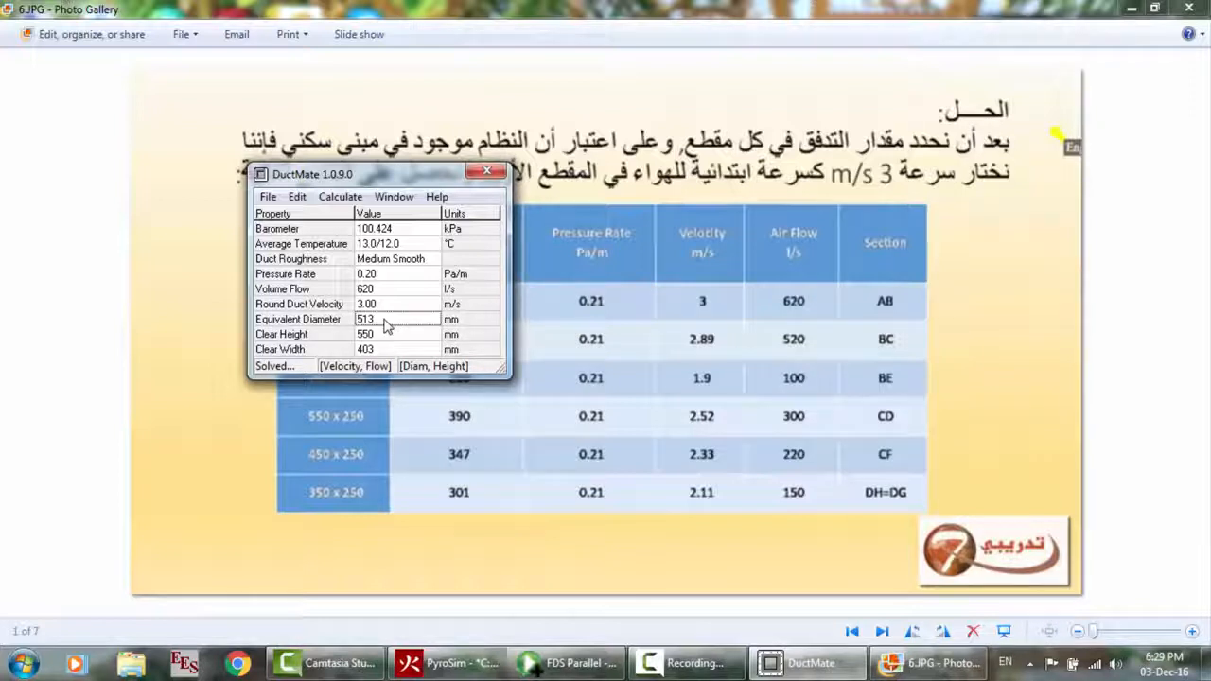
left_click(364, 335)
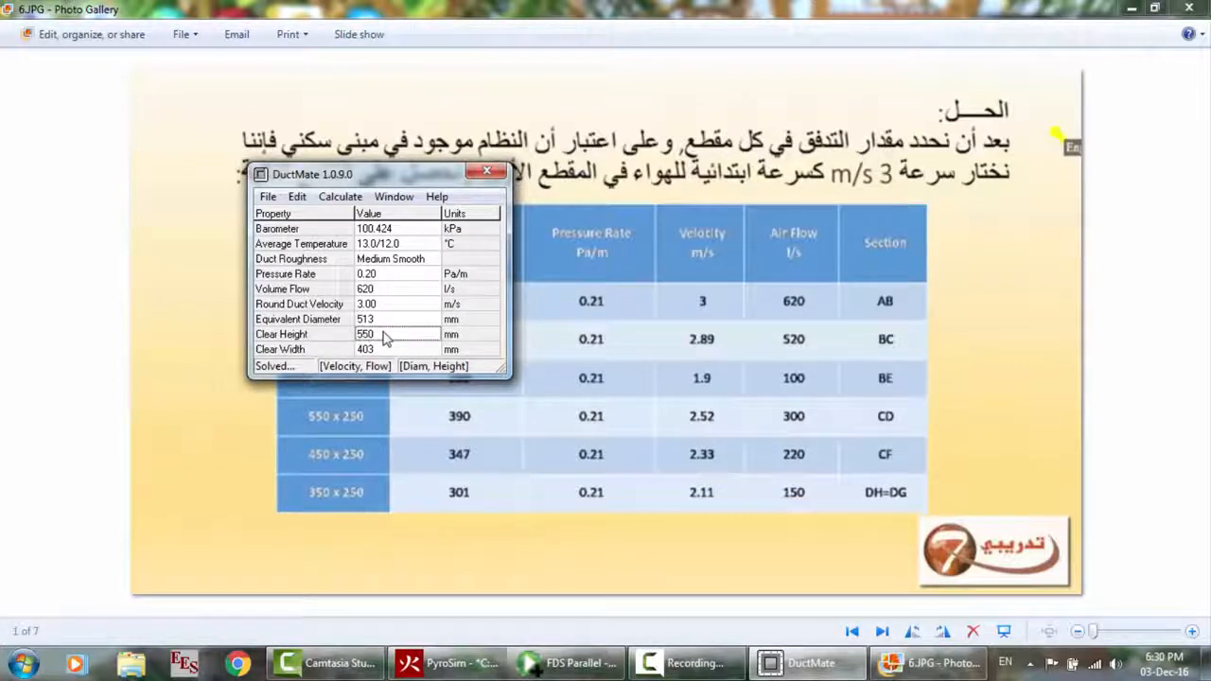
left_click(385, 338)
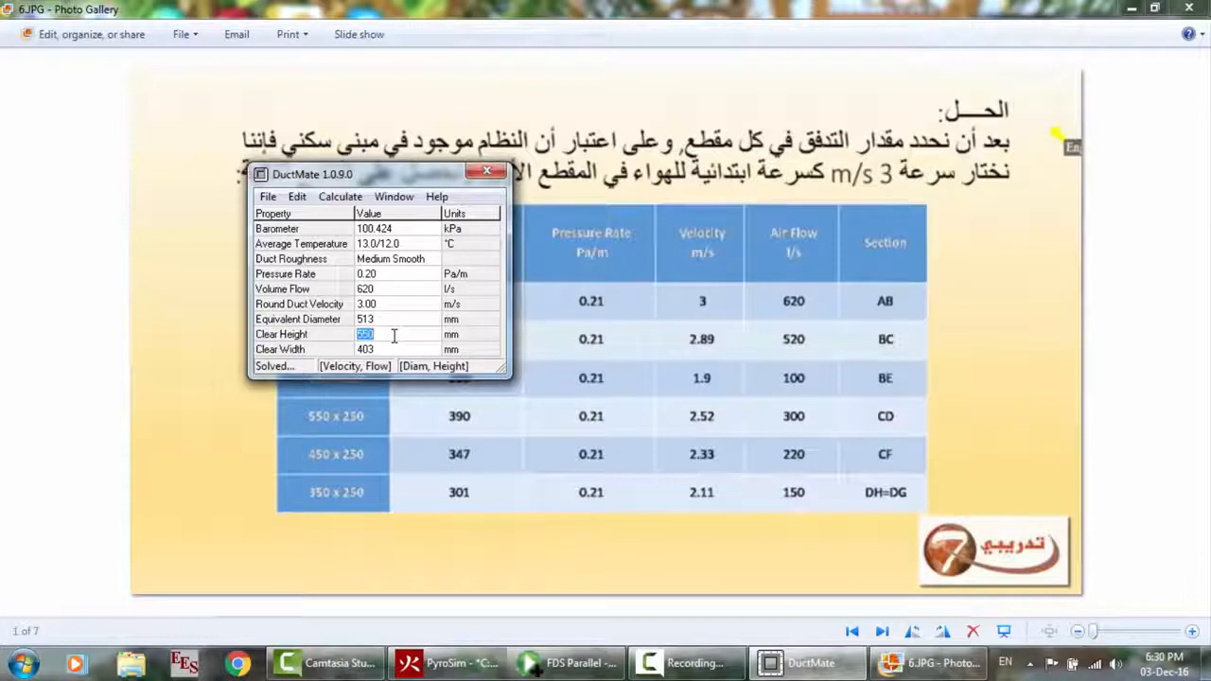
left_click(374, 349)
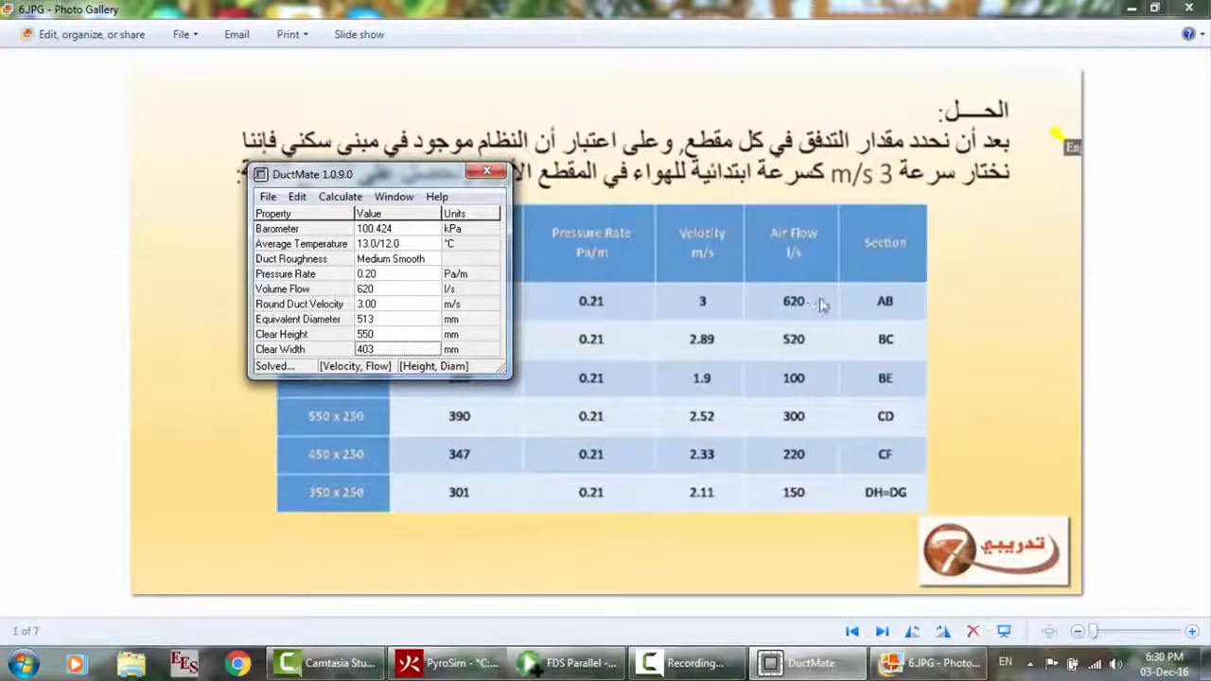
Uncover the table's duct size column and set the clear height of section AB to 250 mm
left_click_drag(394, 185, 240, 215)
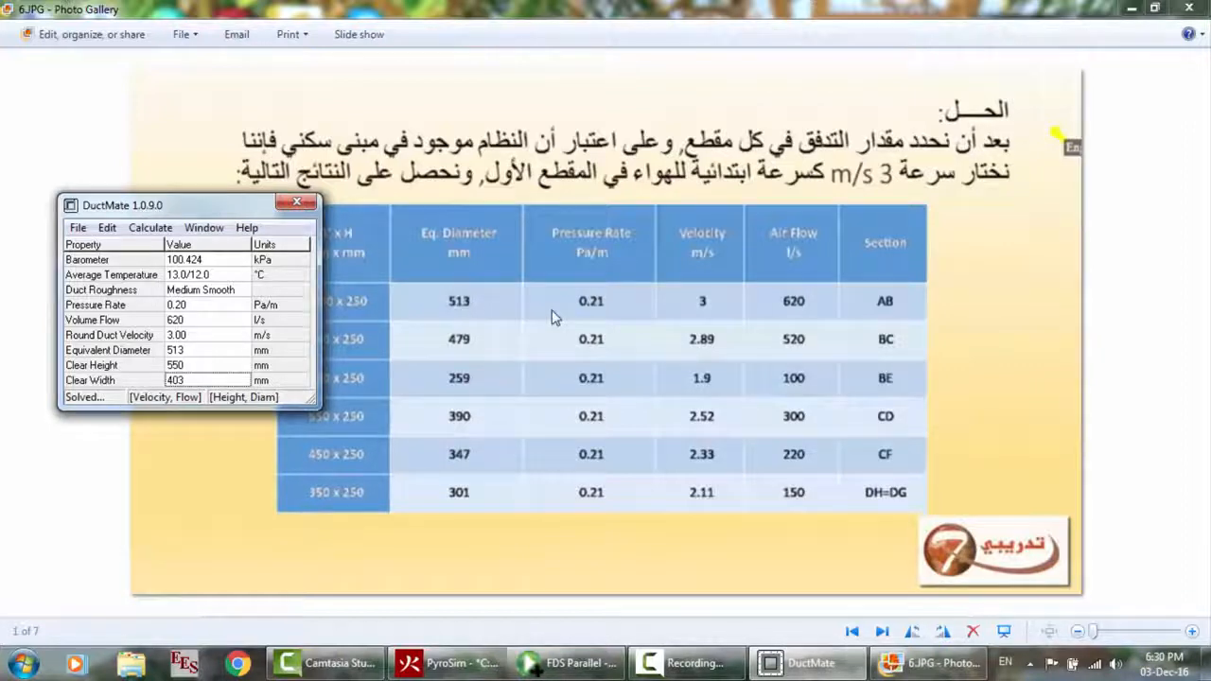
left_click_drag(234, 214, 182, 157)
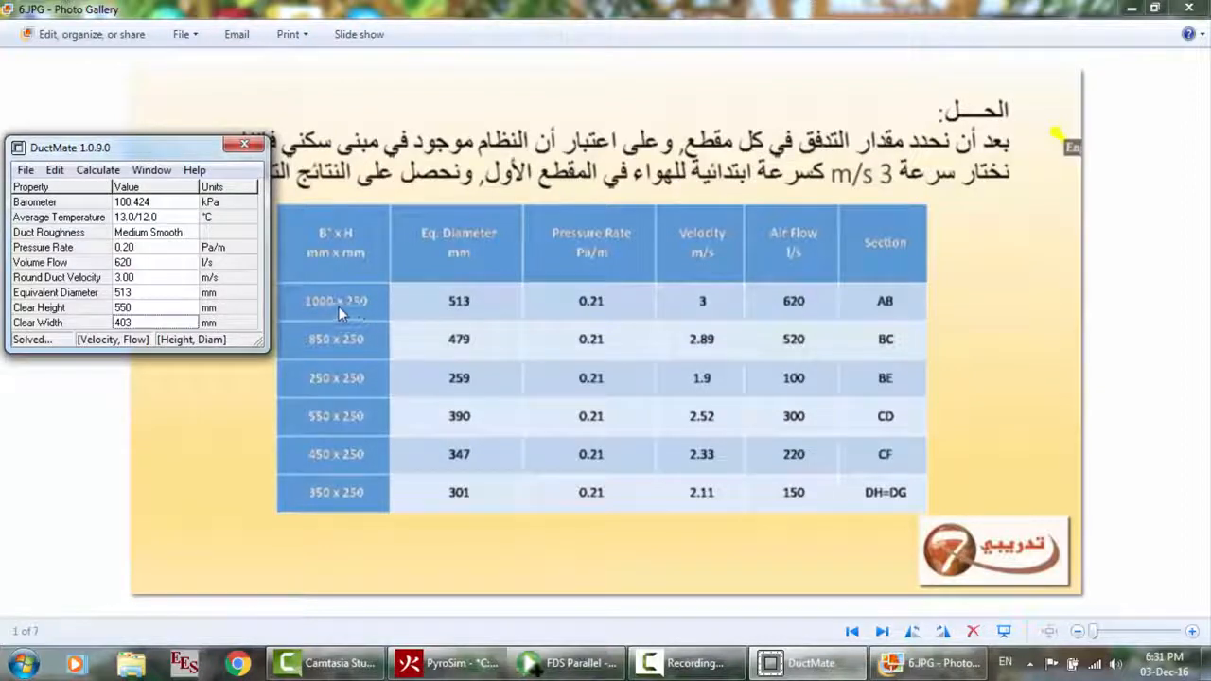
left_click(139, 309)
double_click(139, 310)
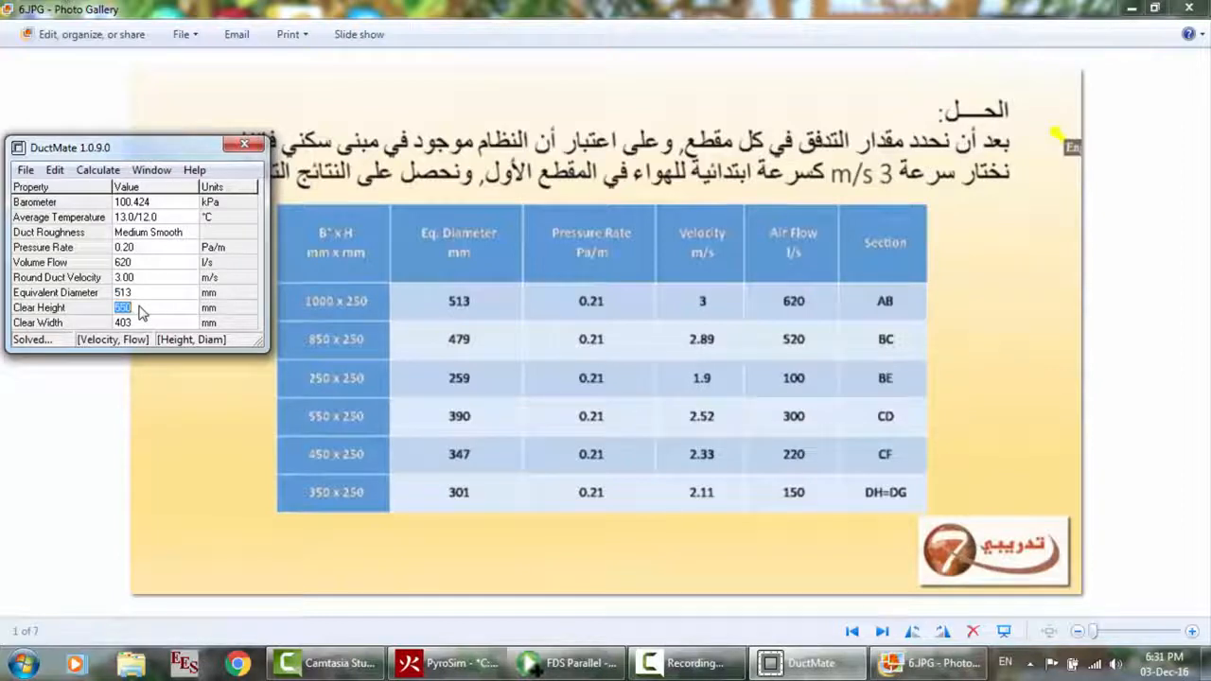
type("2")
left_click(151, 323)
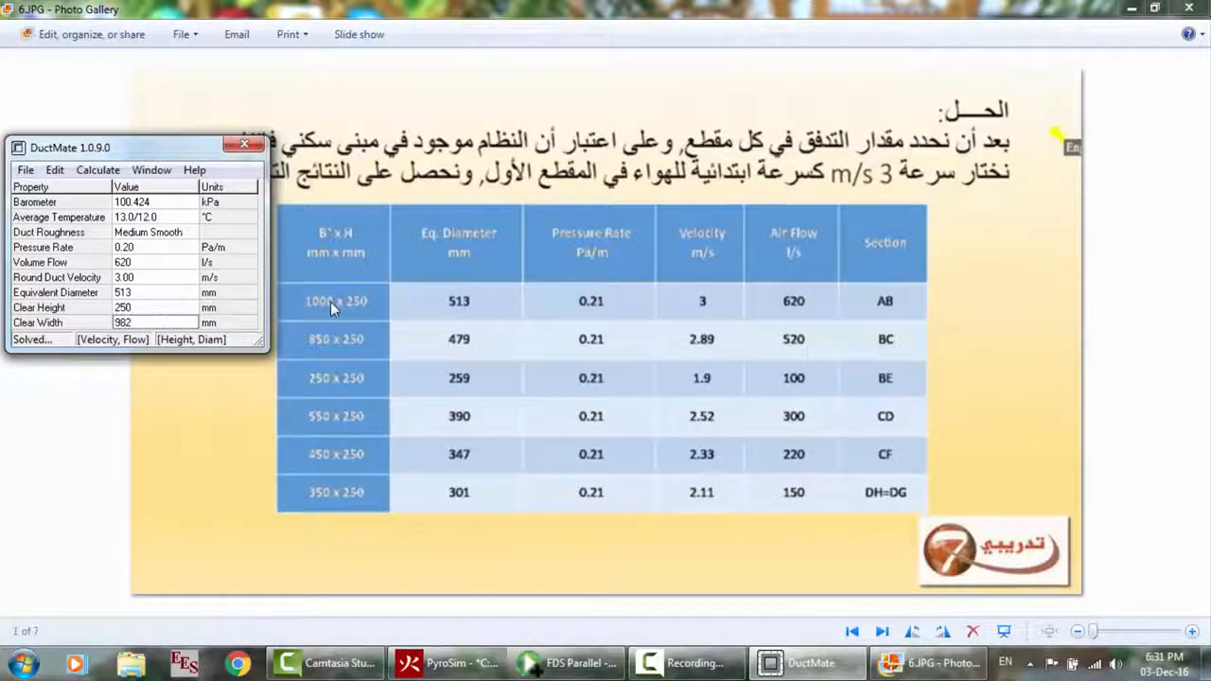
Set the volume flow to 520 l/s and the pressure rate to 0.2 Pa/m to size section BC
left_click(138, 264)
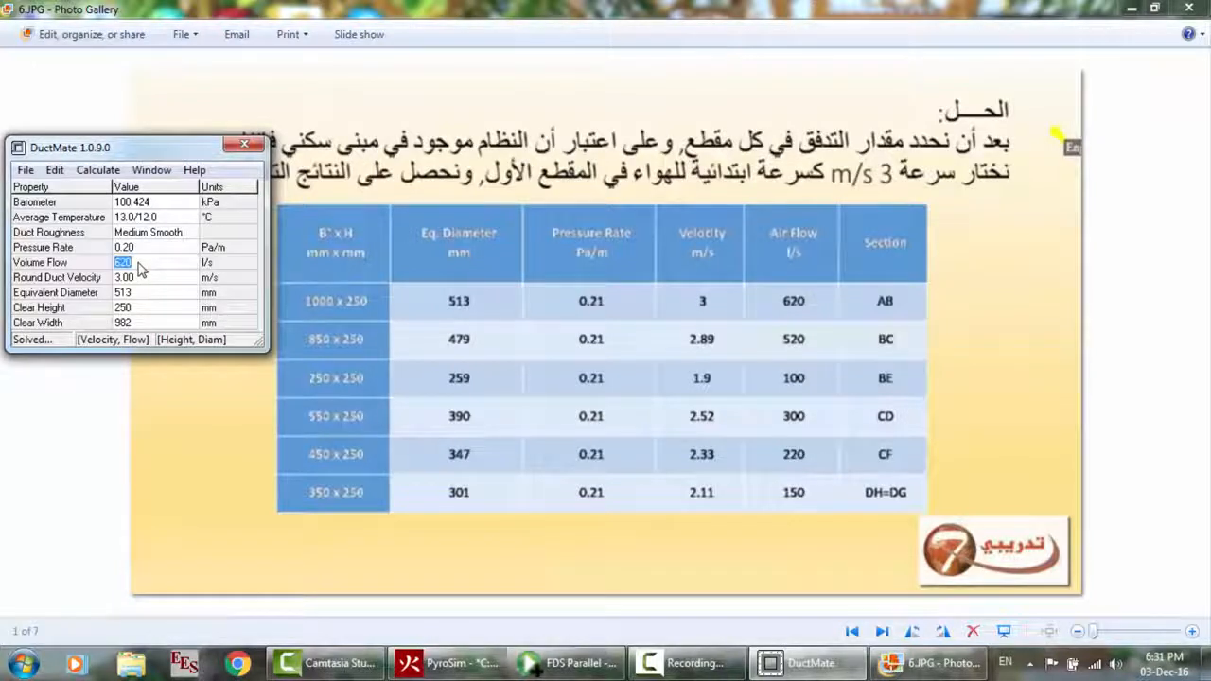
type("520")
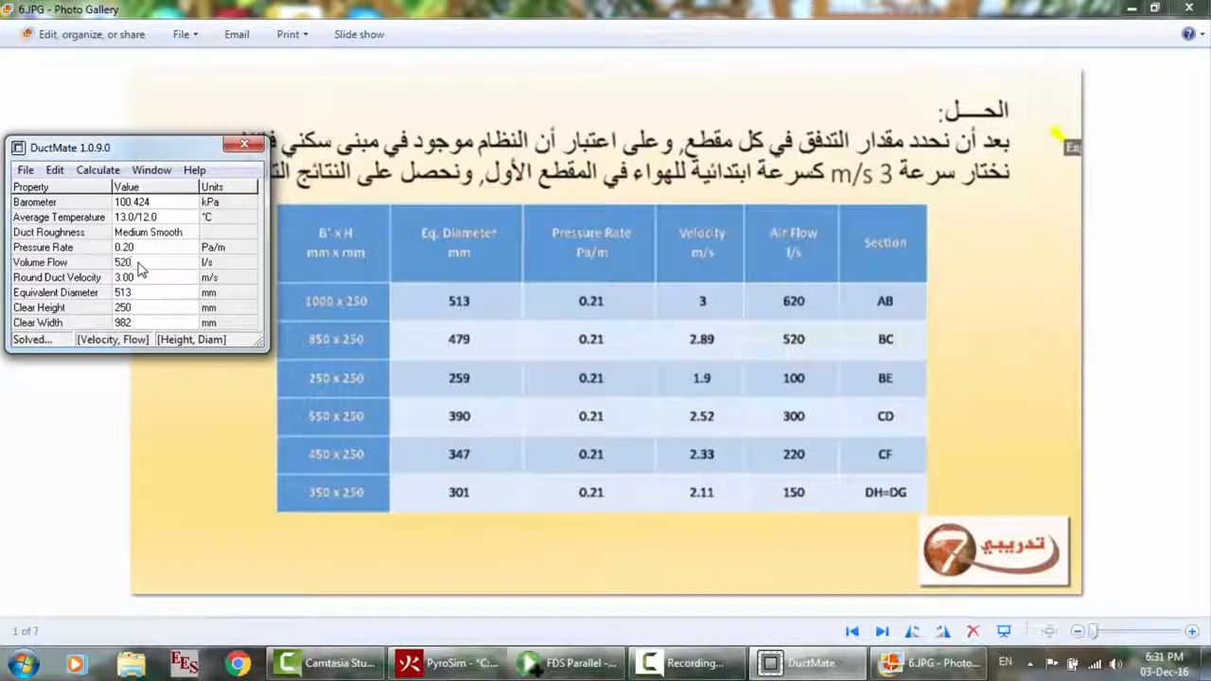
key("Return")
left_click(139, 247)
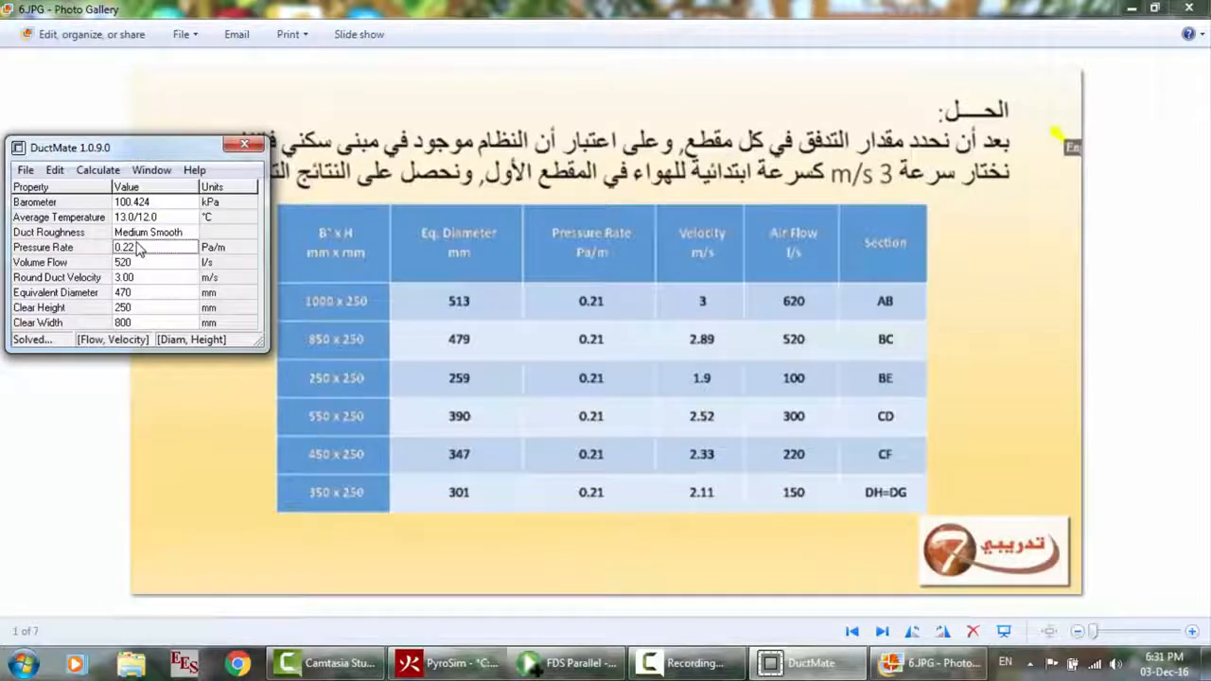
type("0")
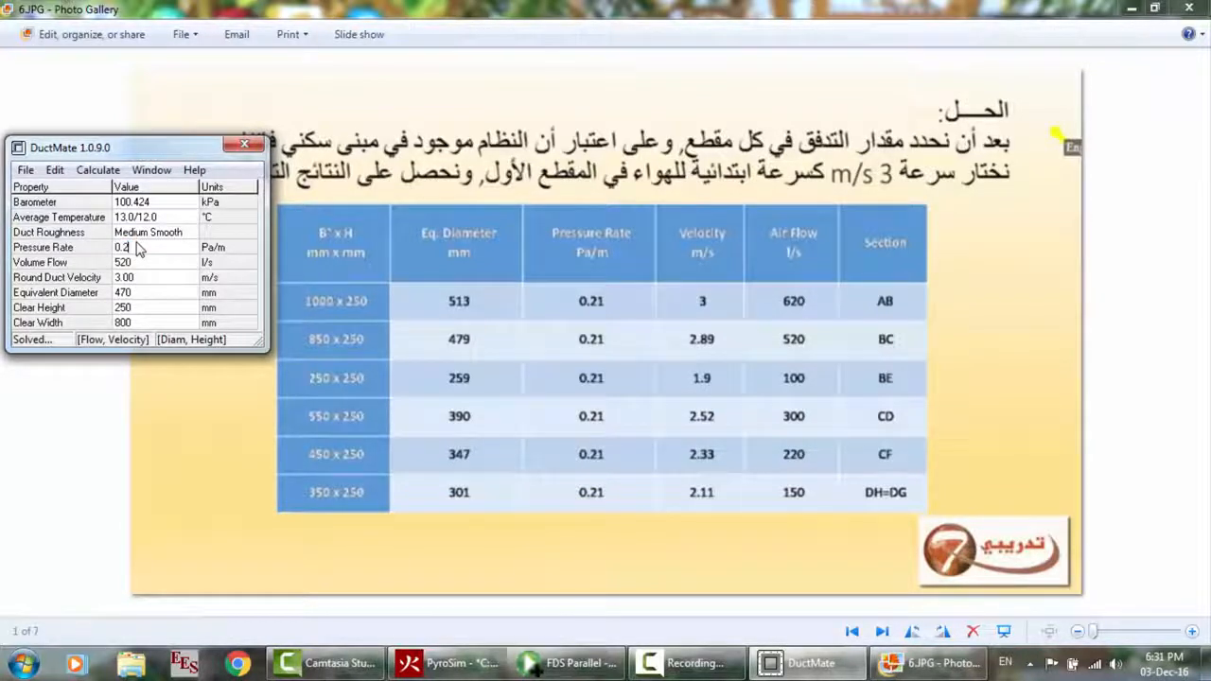
left_click(135, 263)
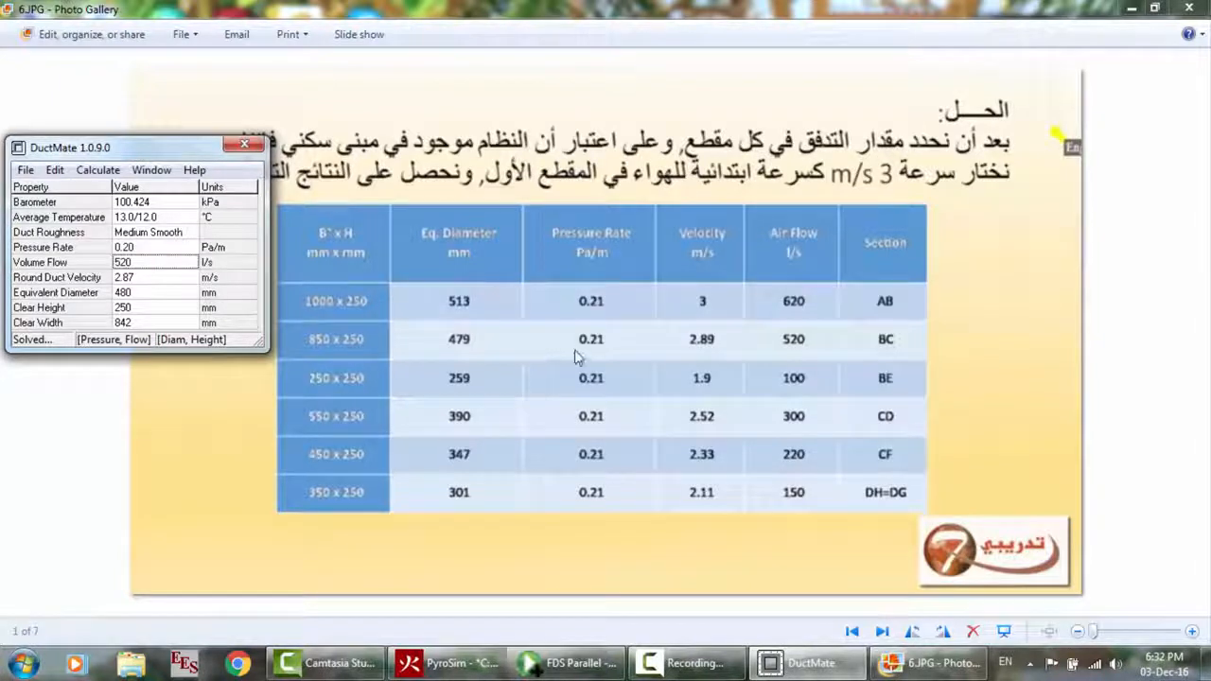
Set the volume flow to 100 l/s to size section BE, and check its equivalent diameter and clear height
double_click(137, 268)
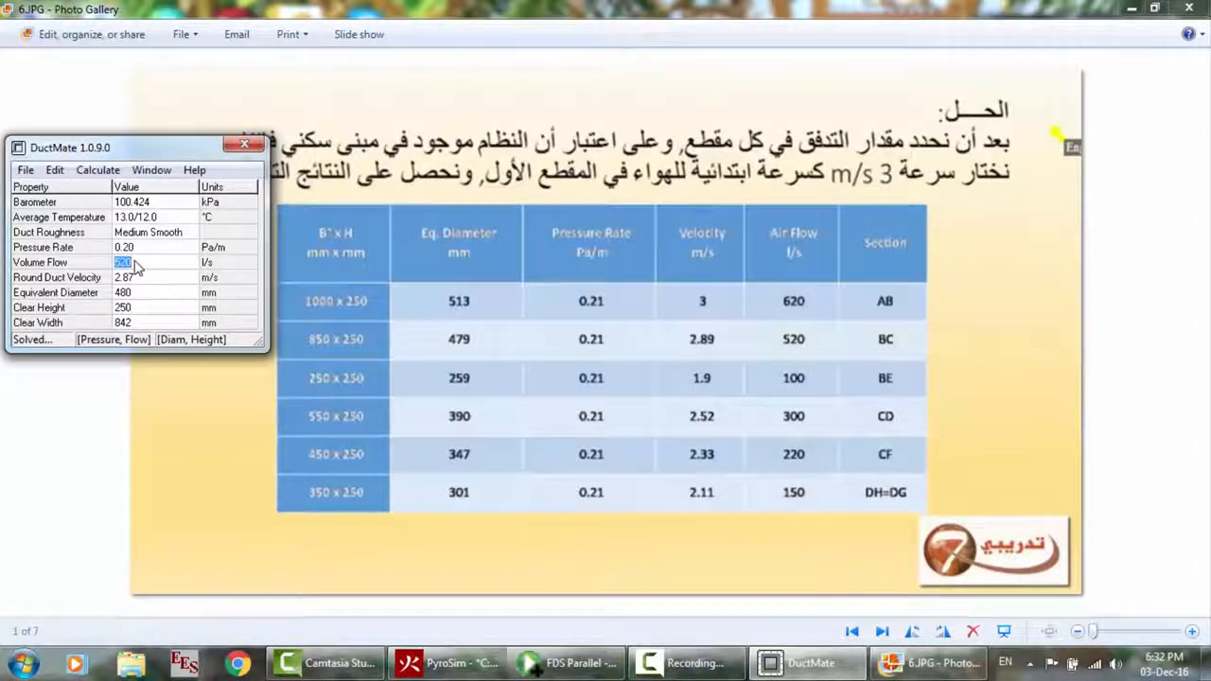
type("100")
left_click(144, 292)
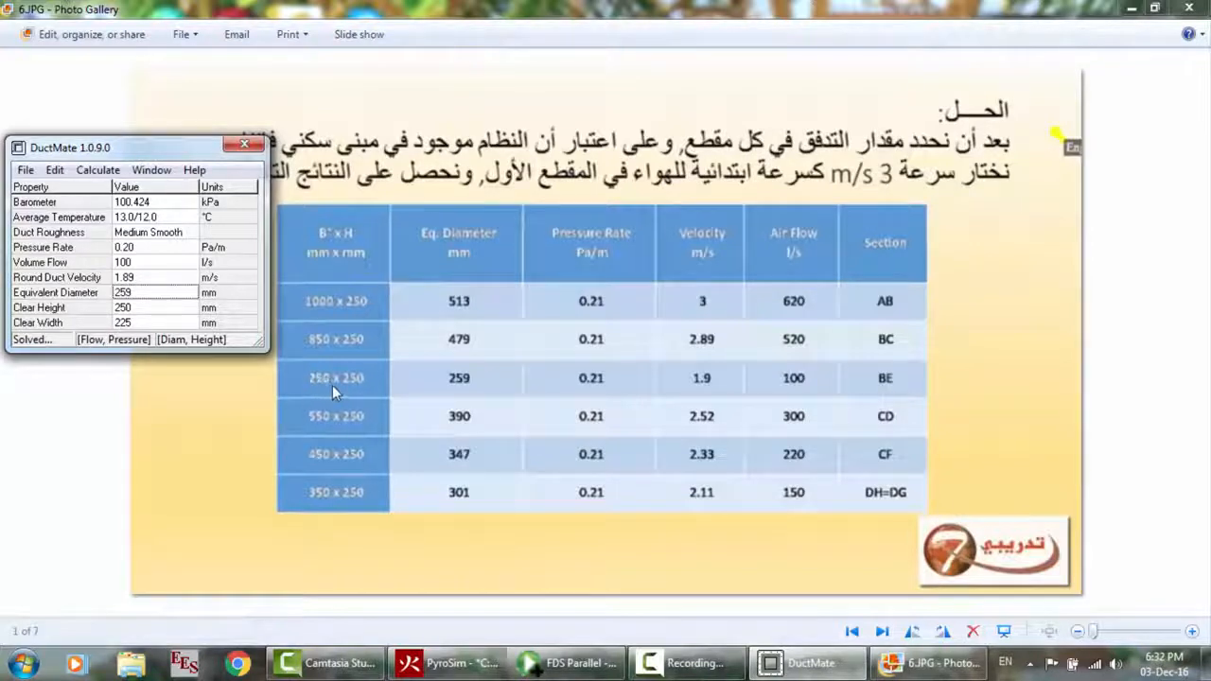
left_click(142, 308)
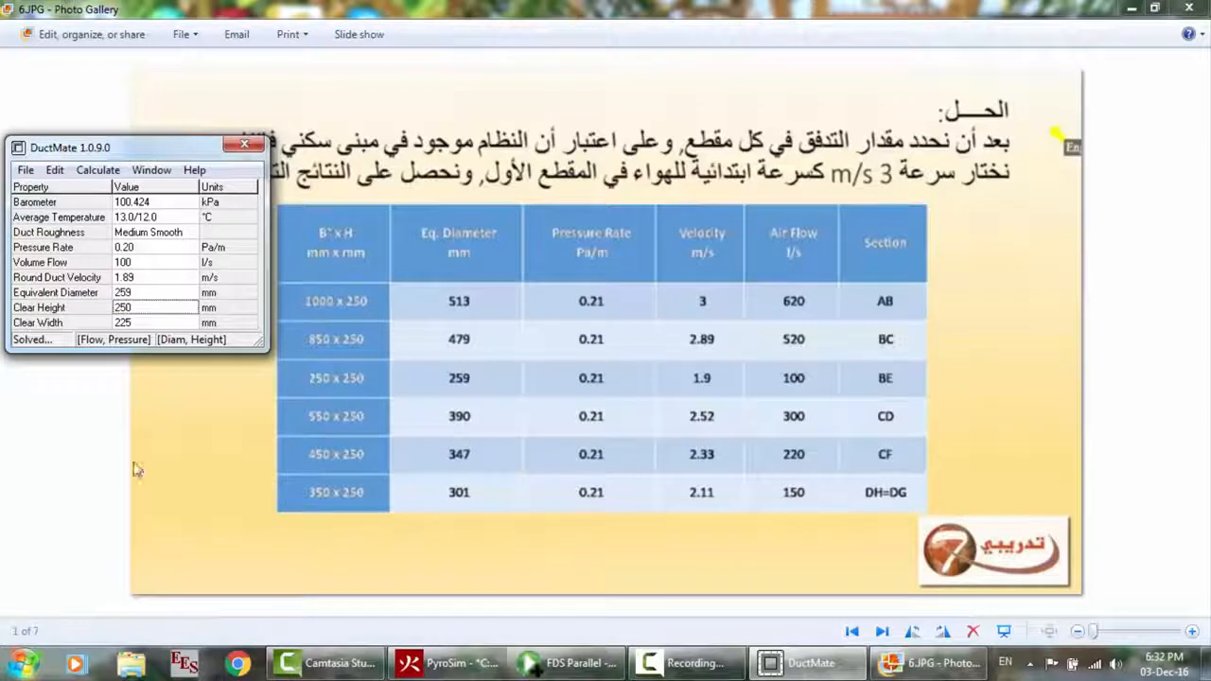
Open the Windows Calculator, divide 250 by 225 for section BE's side ratio, and place the calculator clear of DuctMate
left_click(23, 662)
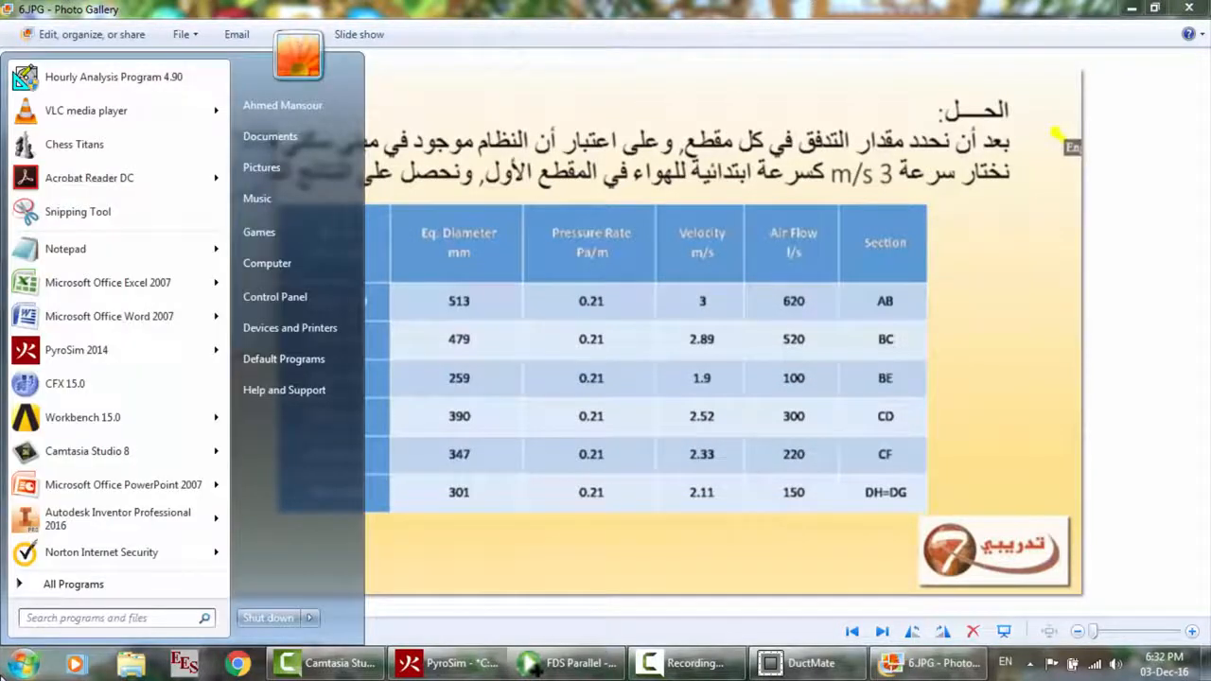
type("calc")
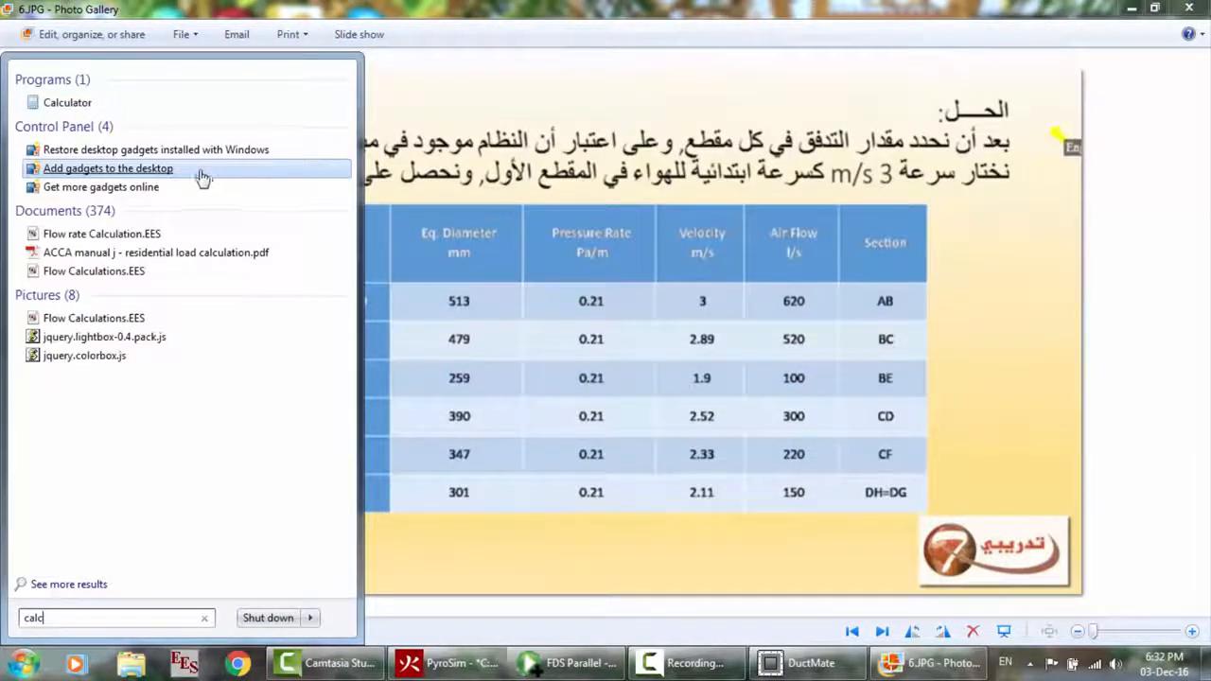
left_click(76, 102)
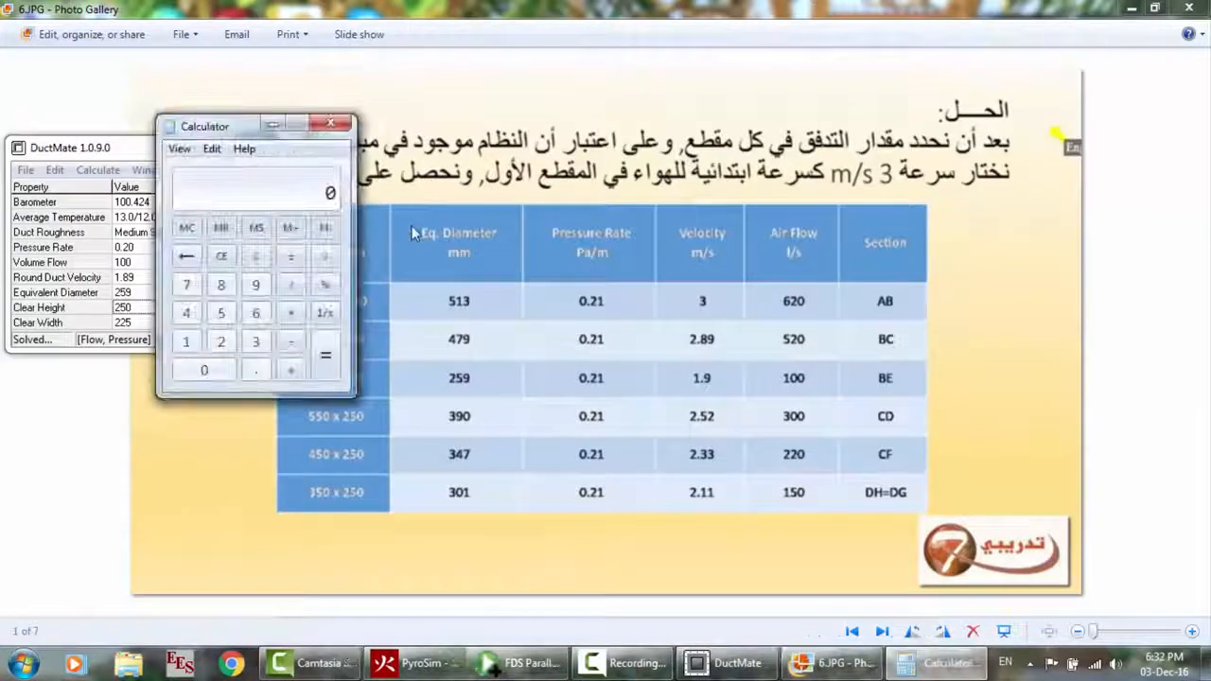
type("250")
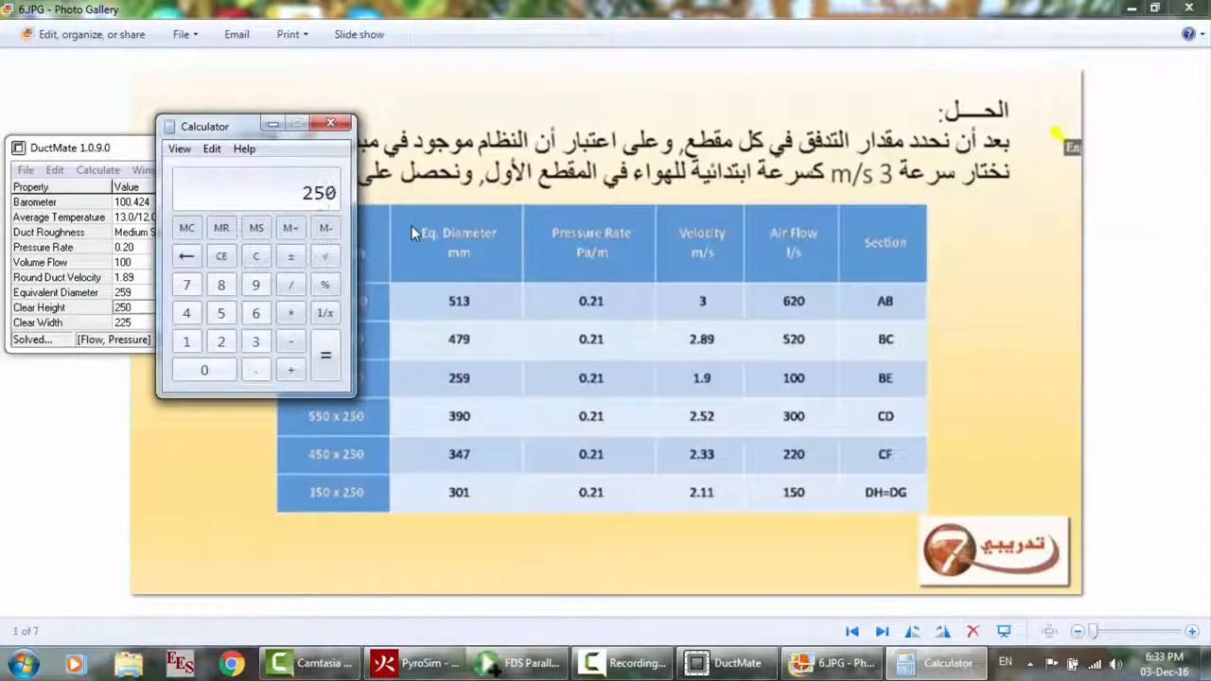
key("minus")
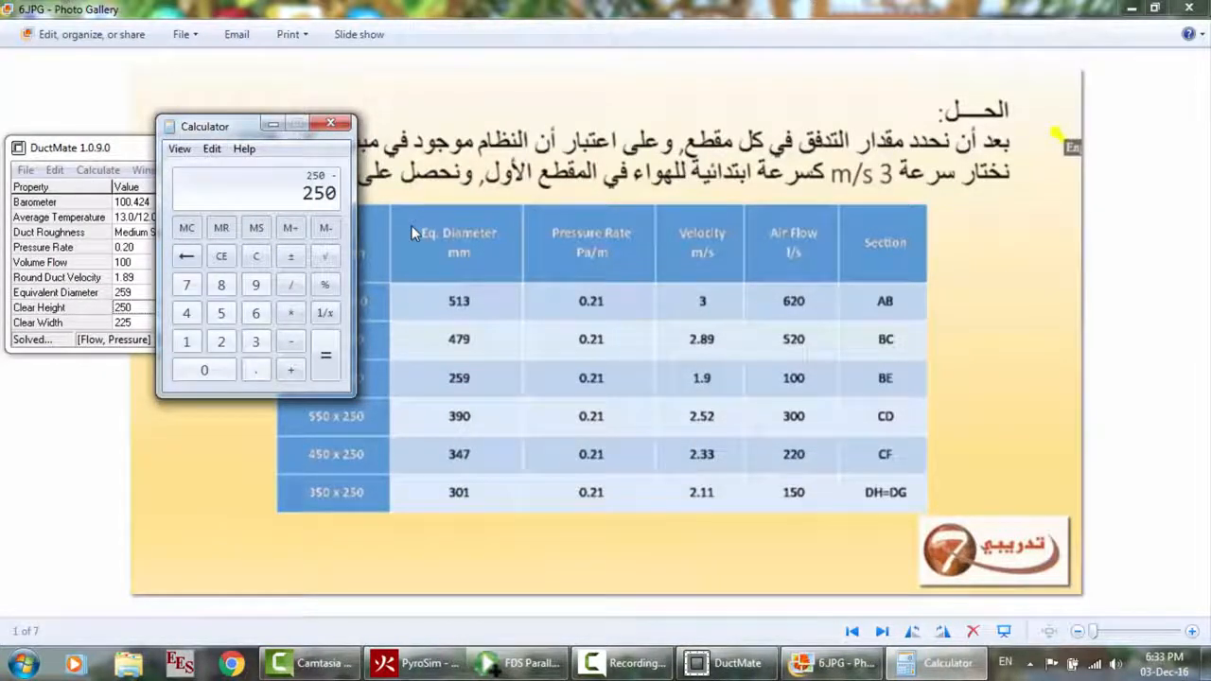
type("225")
key("Return")
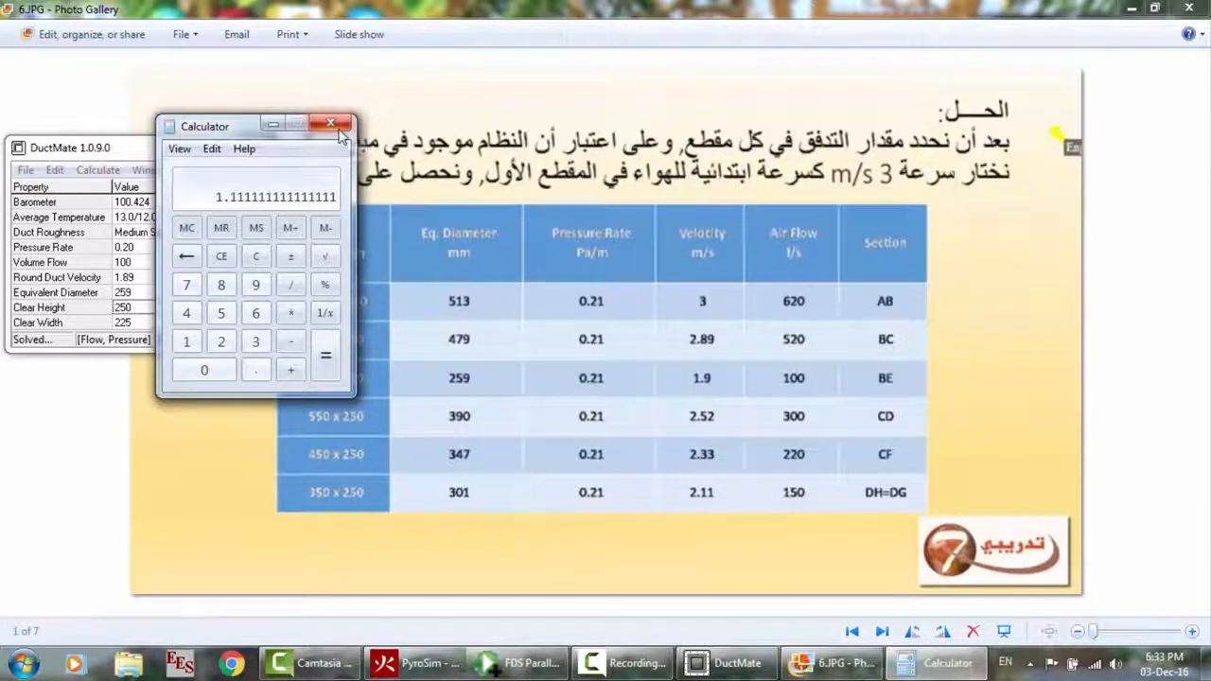
left_click_drag(258, 124, 406, 41)
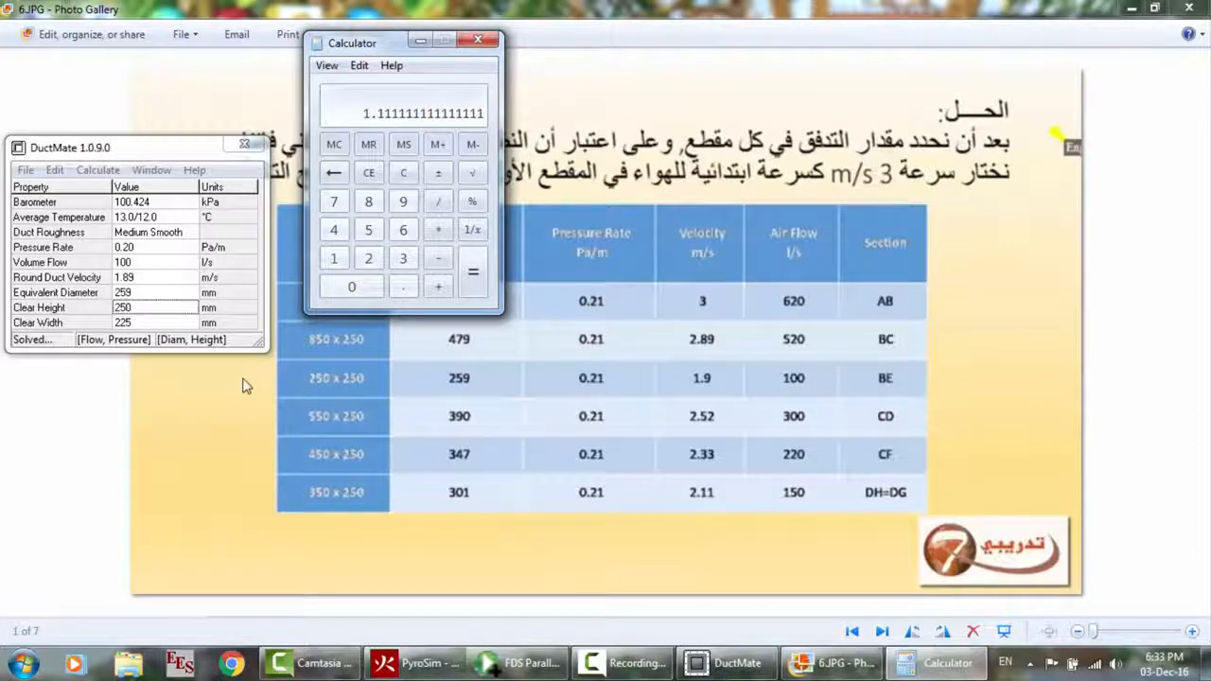
Check section BE's clear width against the table's duct size and close the Calculator
left_click(129, 324)
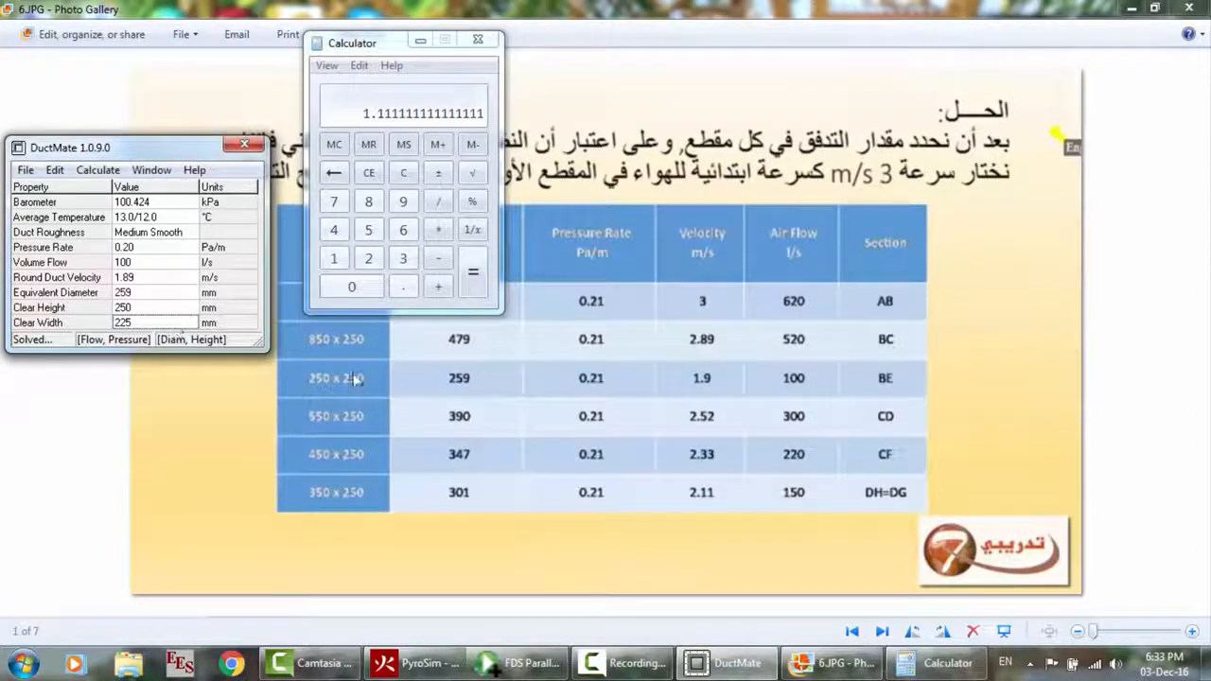
double_click(142, 325)
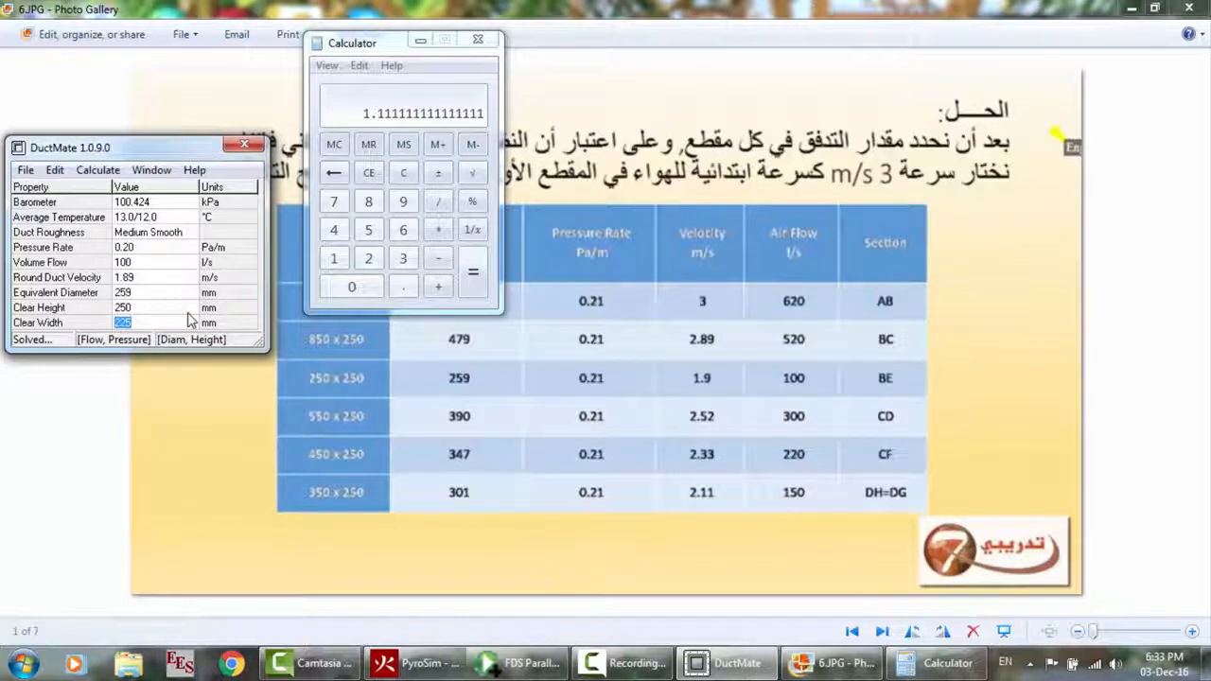
left_click(483, 39)
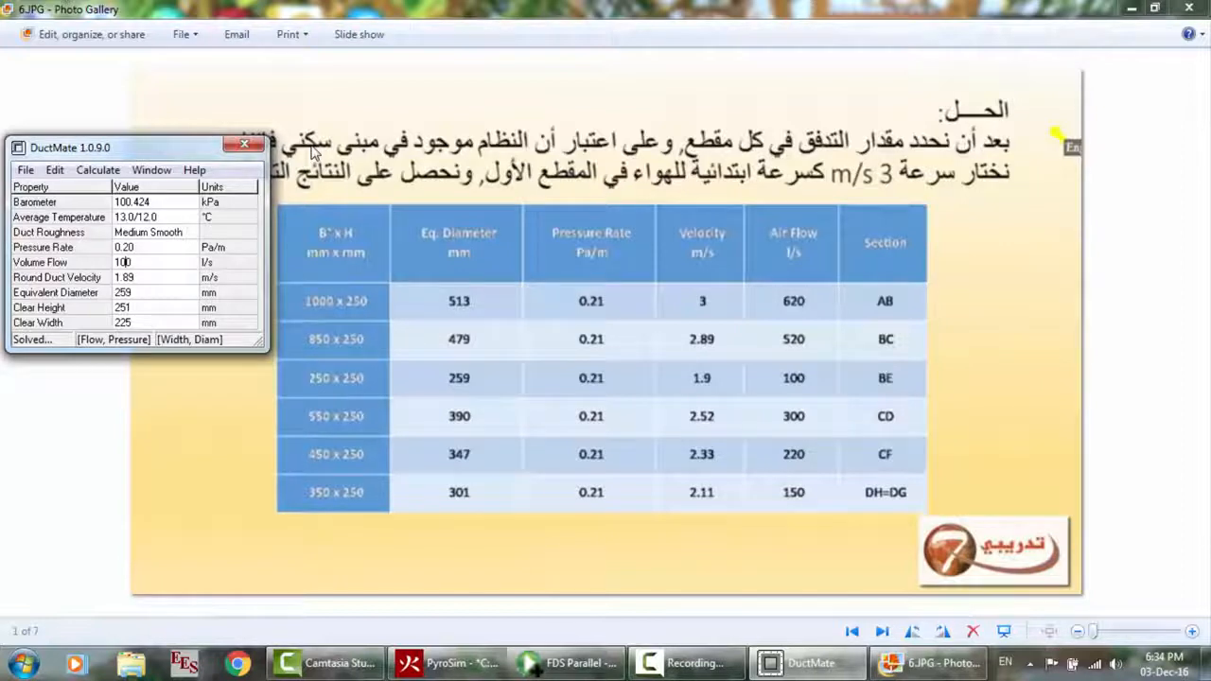
Set the volume flow to 300 l/s and the clear height to 250 mm to size section CD
left_click_drag(184, 143, 305, 146)
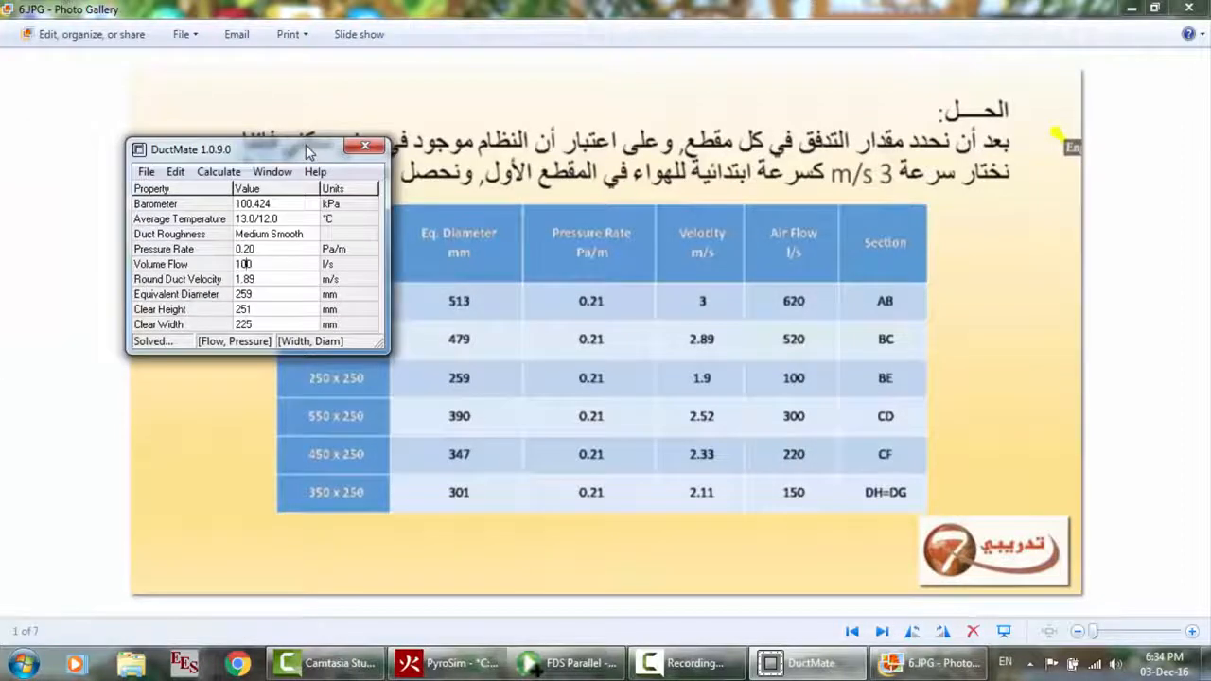
left_click_drag(263, 265, 223, 265)
type("6")
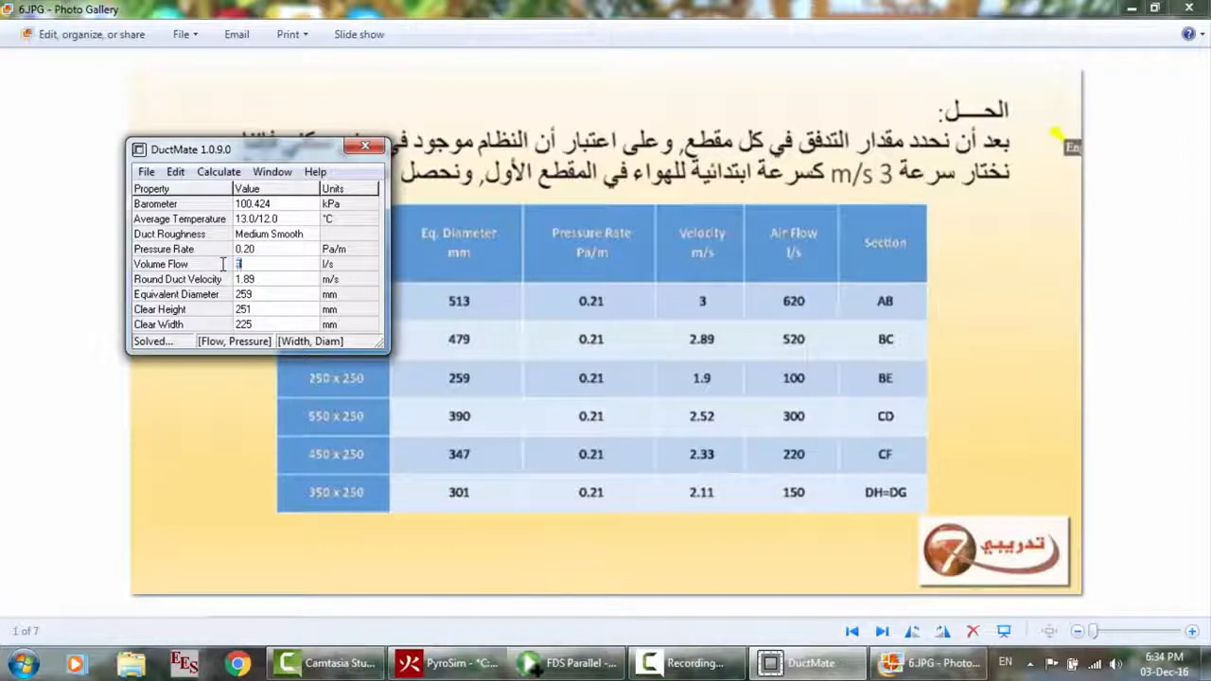
left_click(289, 283)
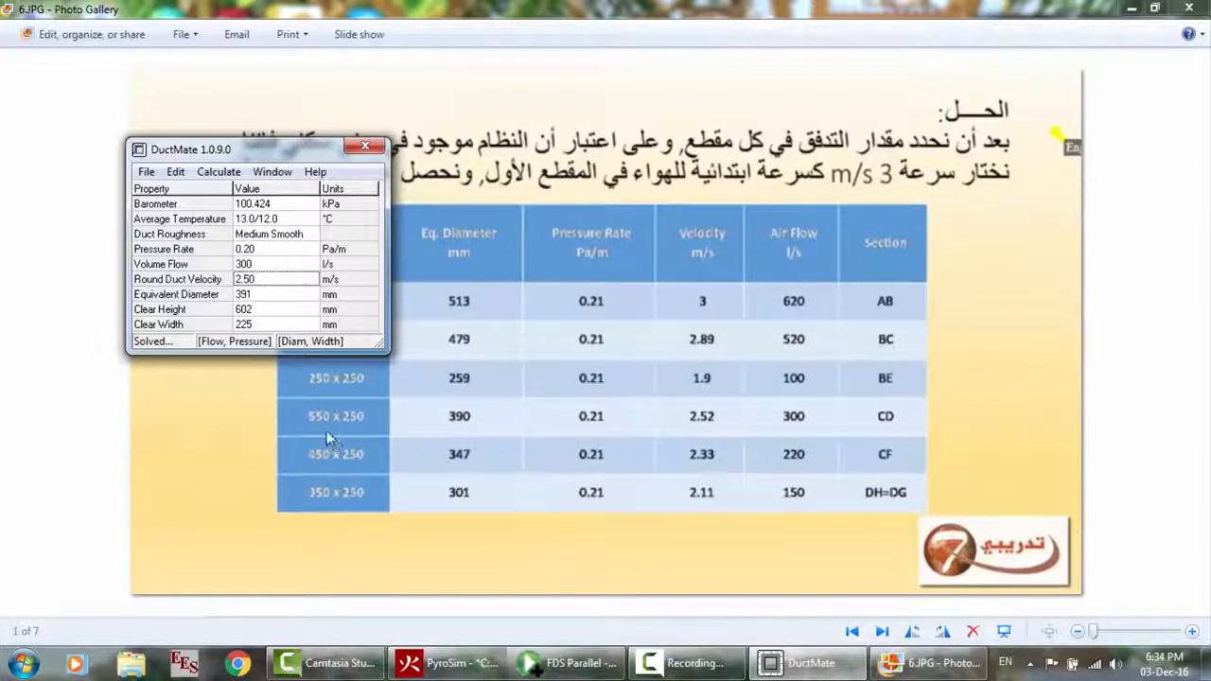
left_click(262, 310)
double_click(262, 309)
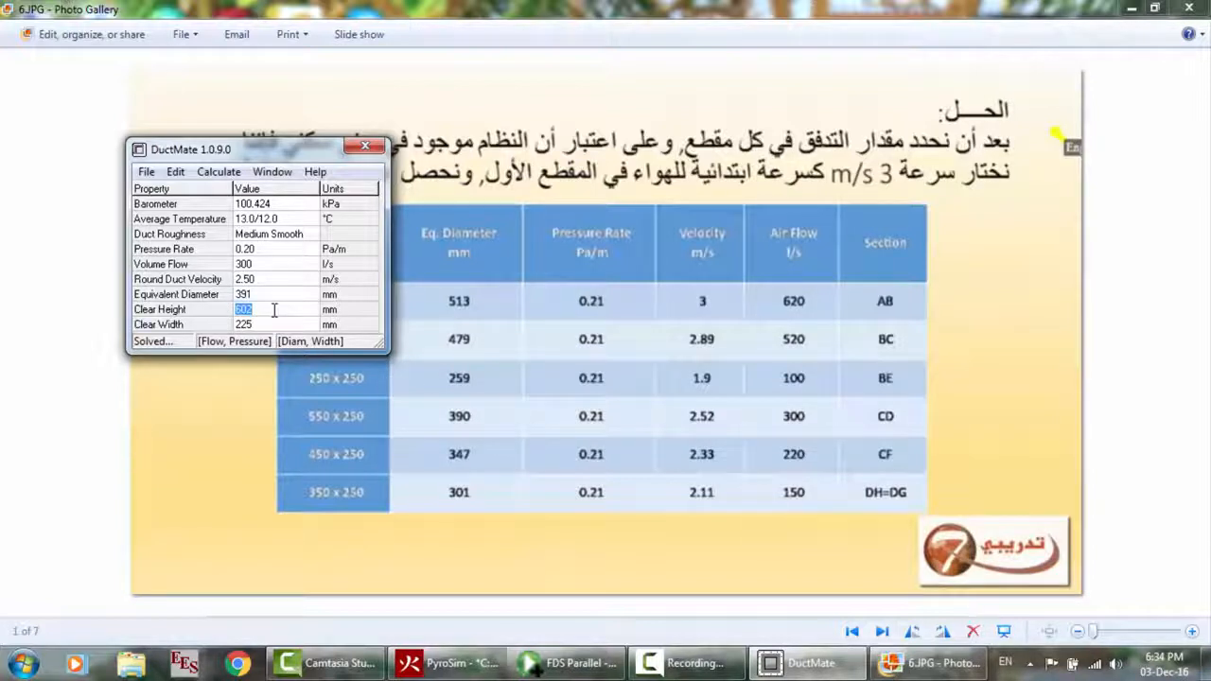
key("Return")
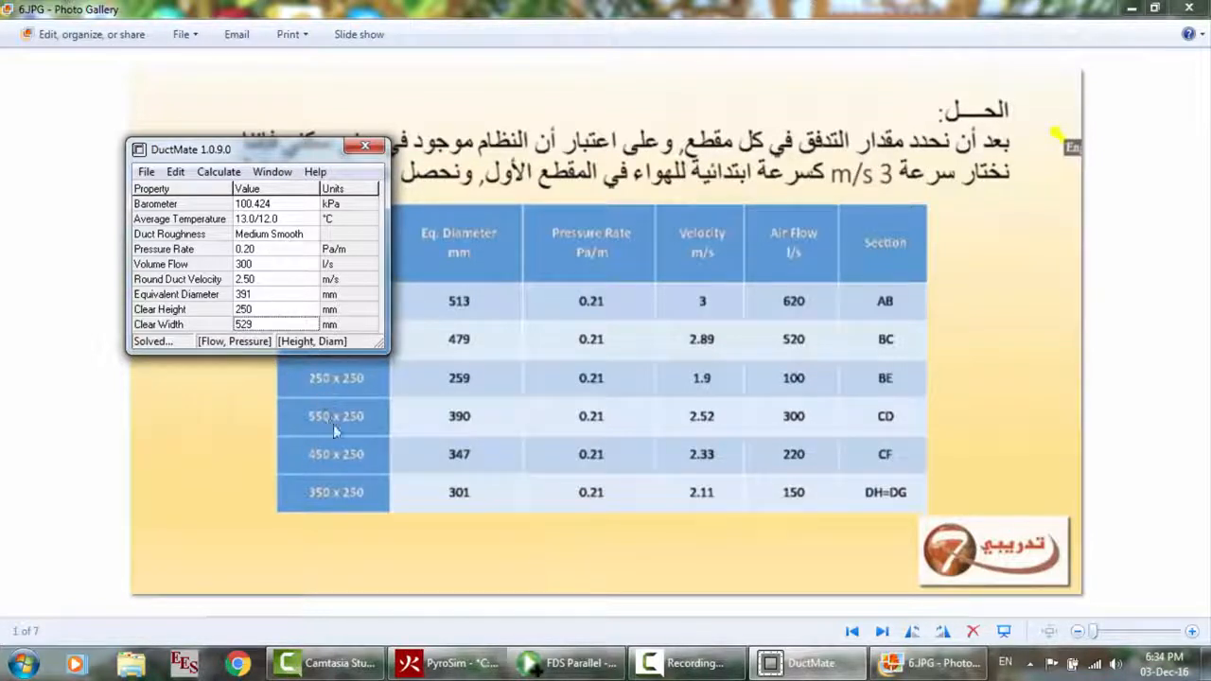
Set the volume flow to 220 l/s to size section CF, and check its equivalent diameter, clear height and clear width
left_click(262, 268)
left_click(257, 271)
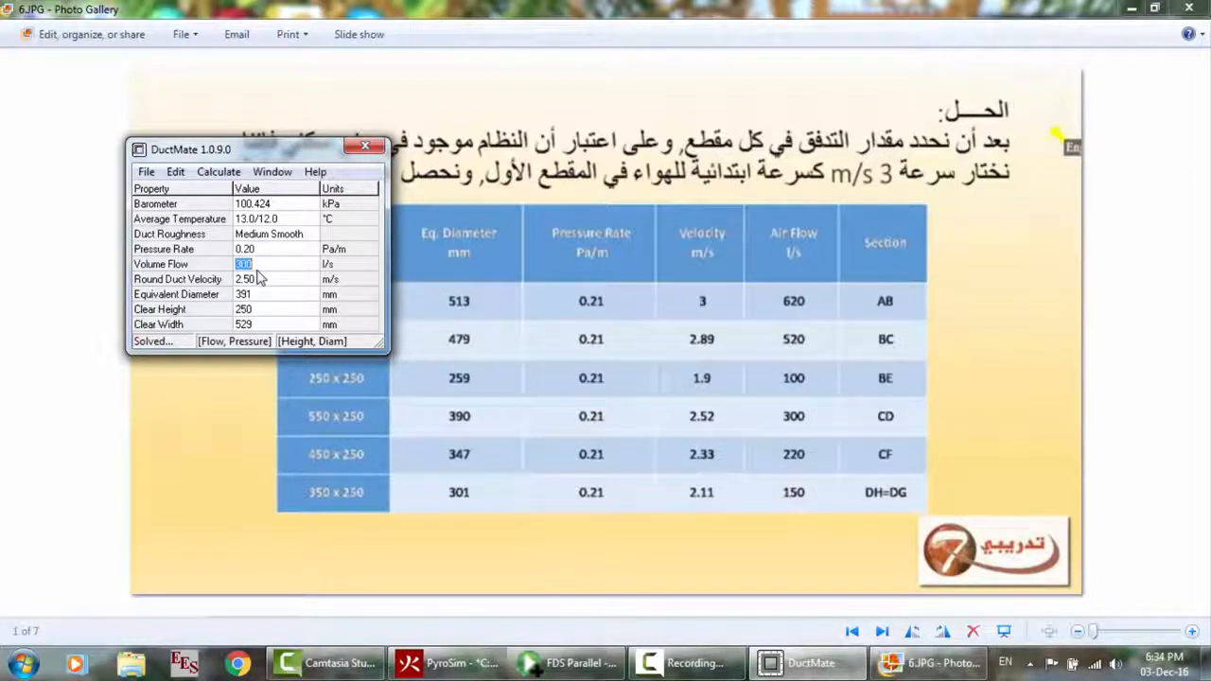
type("220")
left_click(263, 281)
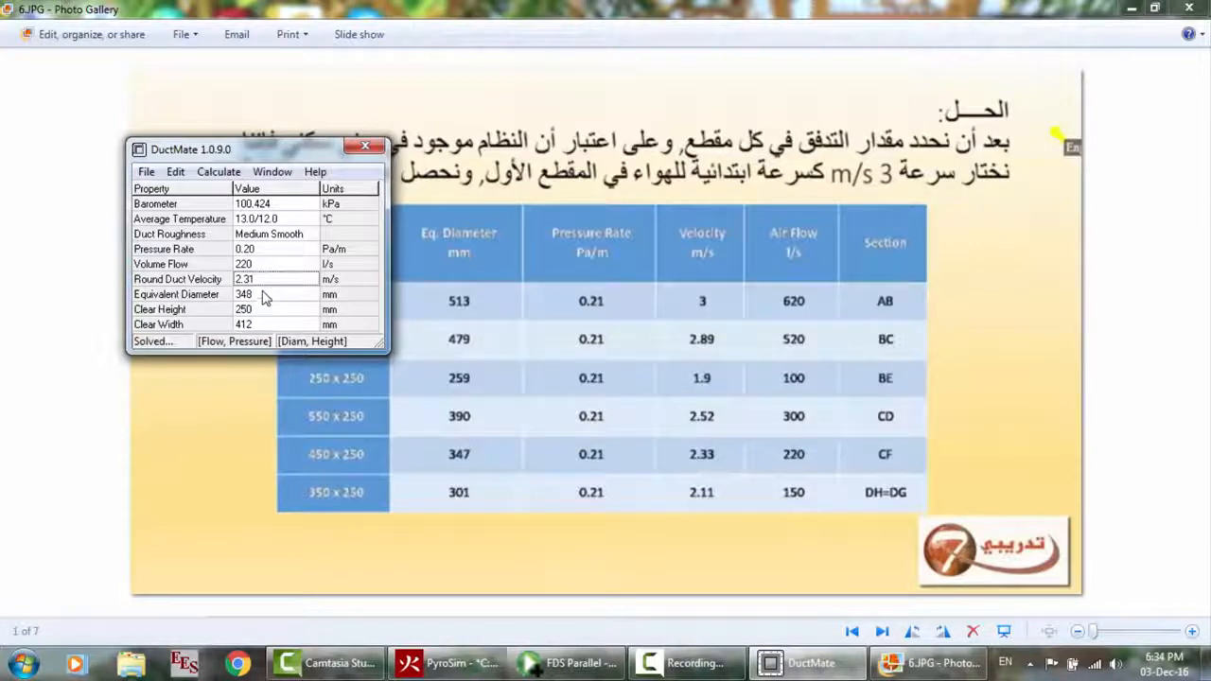
left_click(263, 299)
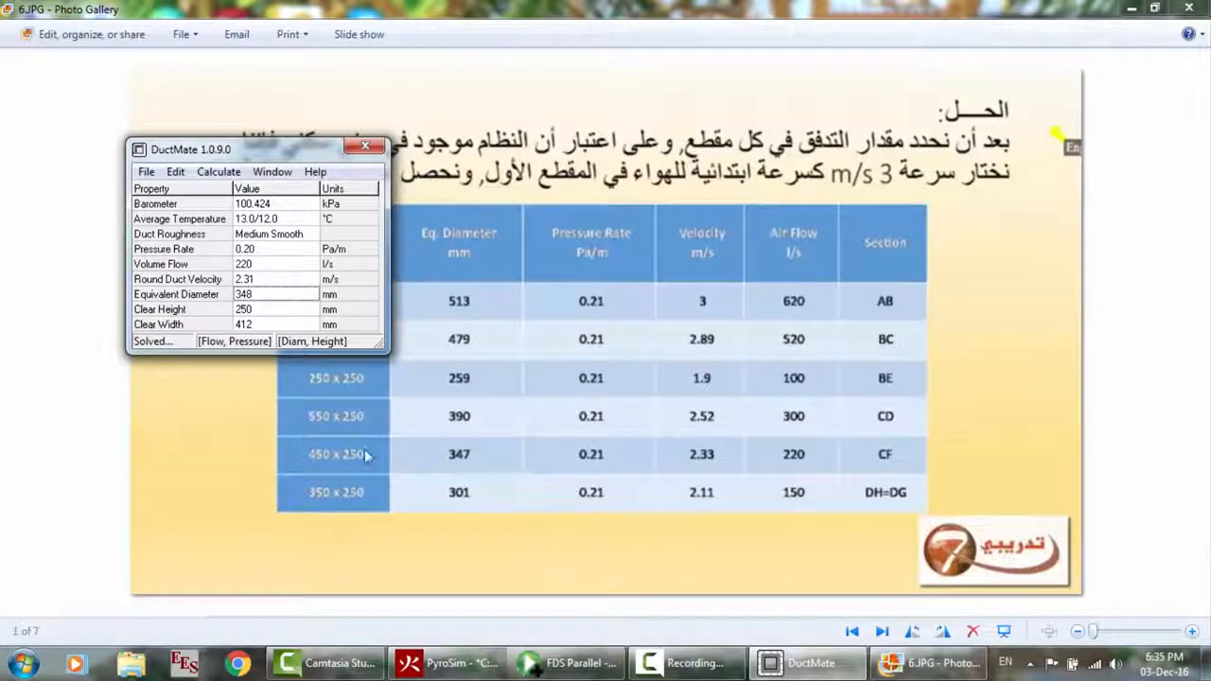
left_click(263, 313)
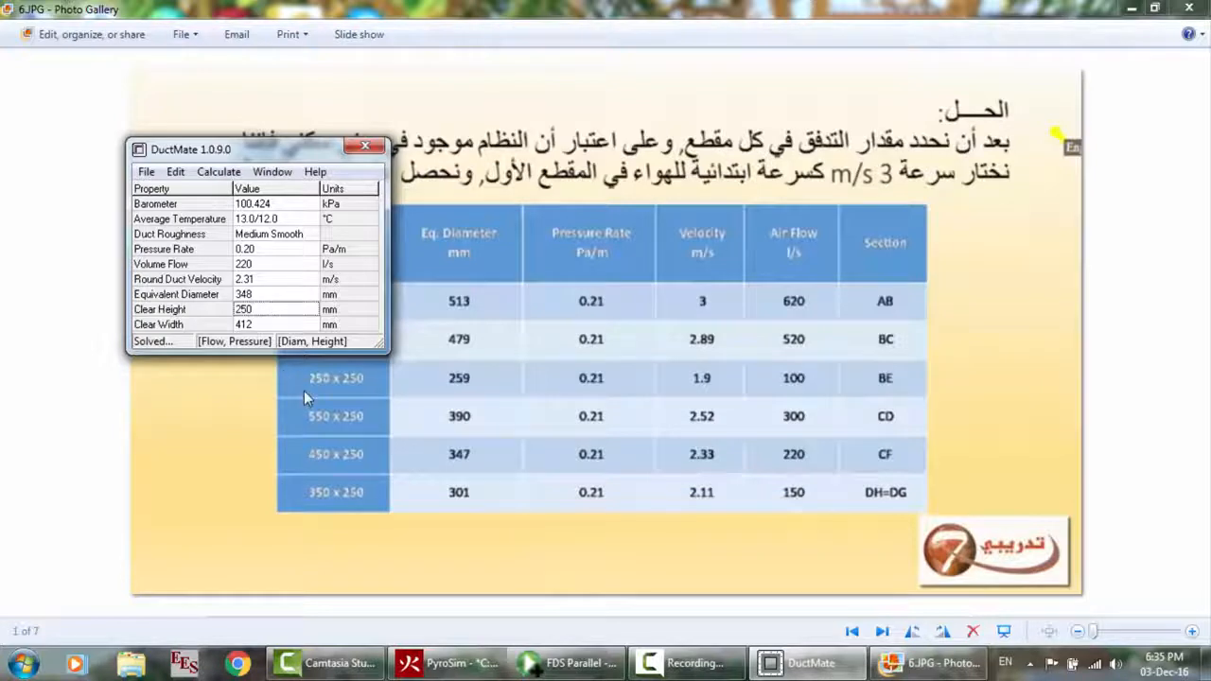
left_click(258, 326)
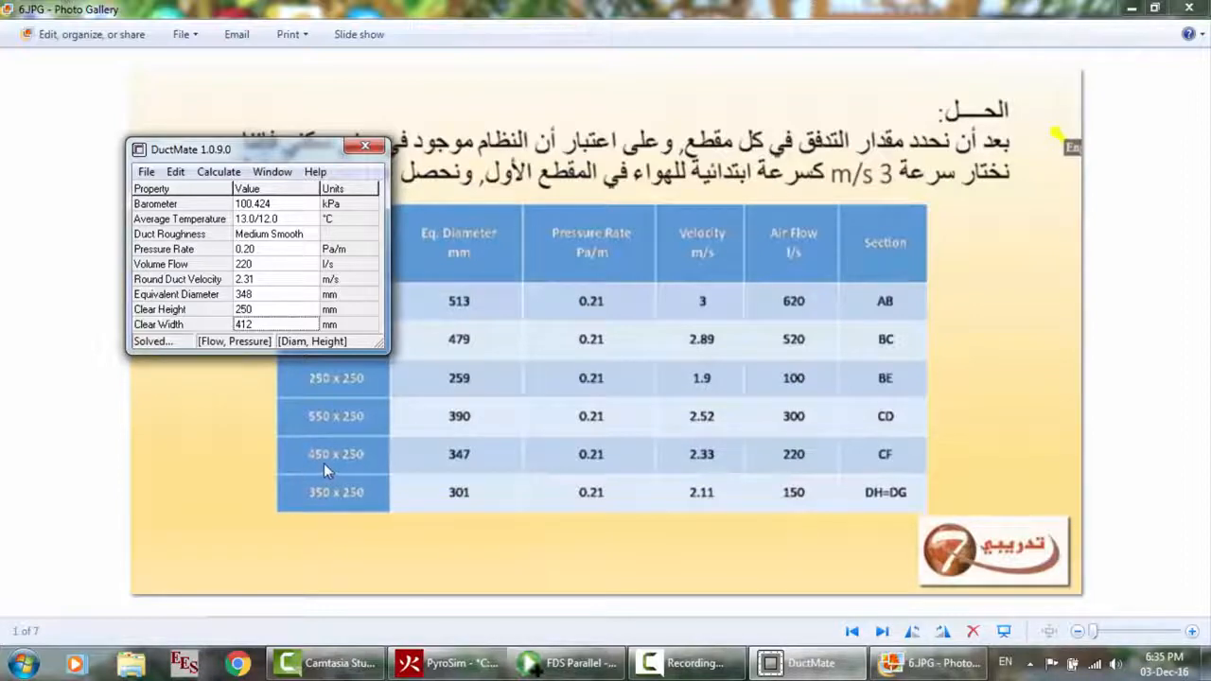
Set the volume flow to 150 l/s to size section DH=DG, and check its clear height and clear width
left_click(265, 268)
type("150")
left_click(258, 284)
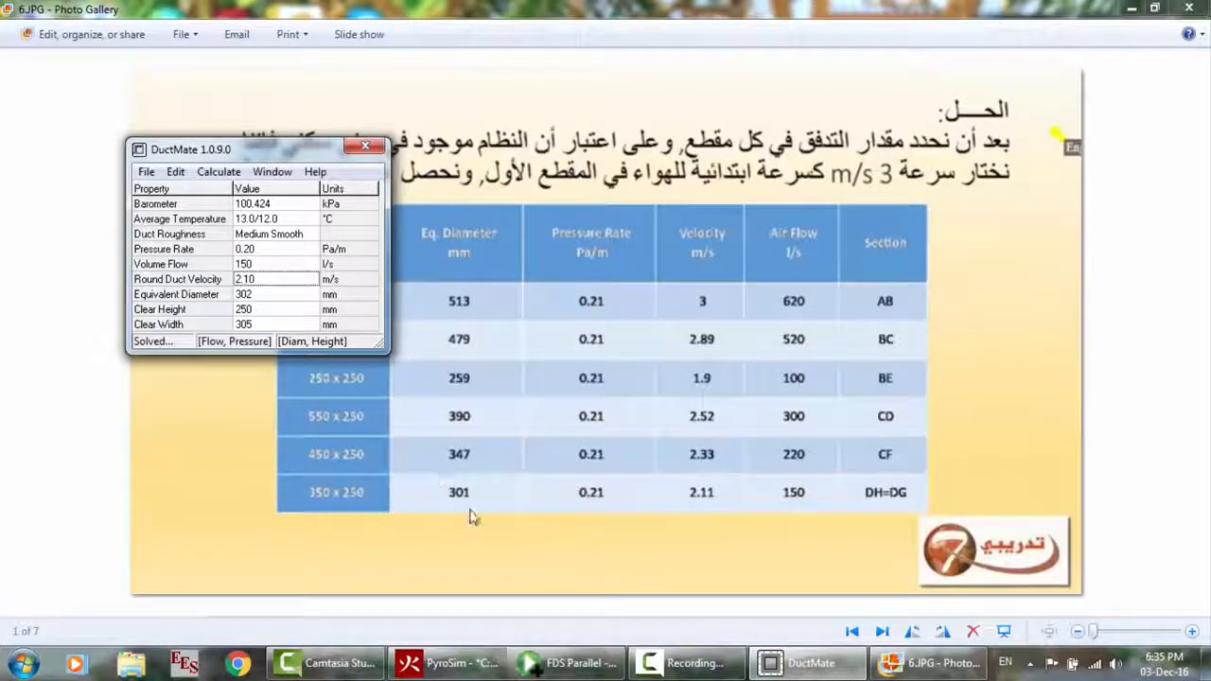
left_click(253, 311)
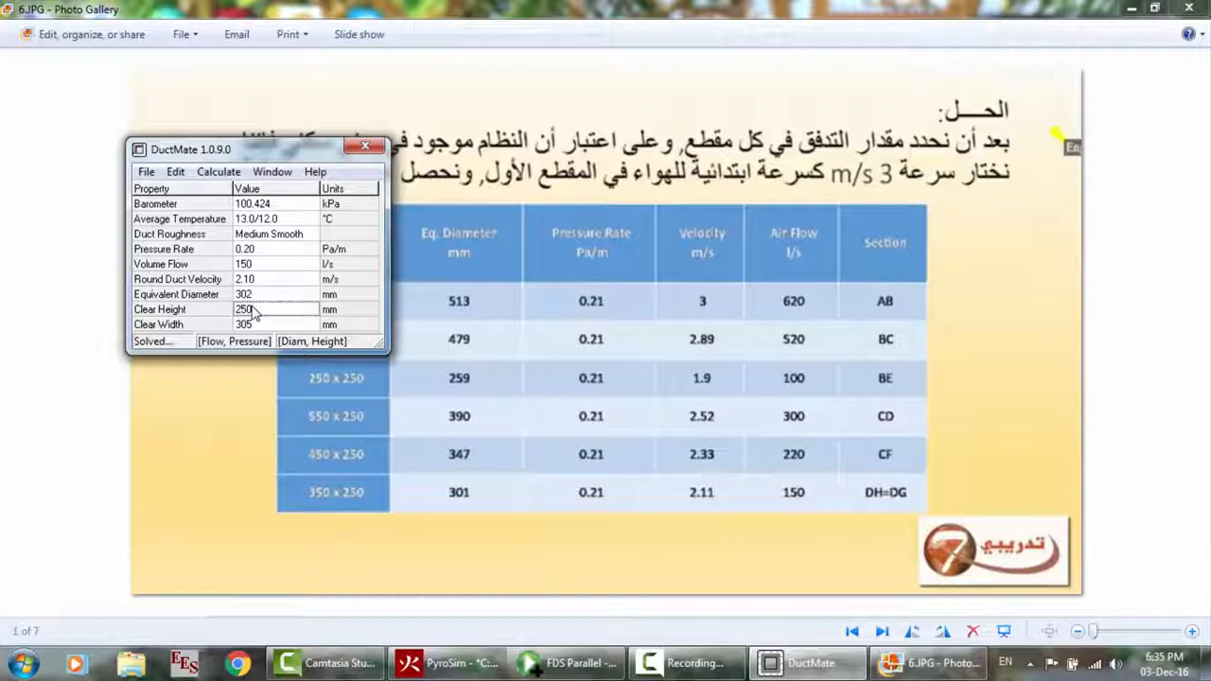
left_click(255, 325)
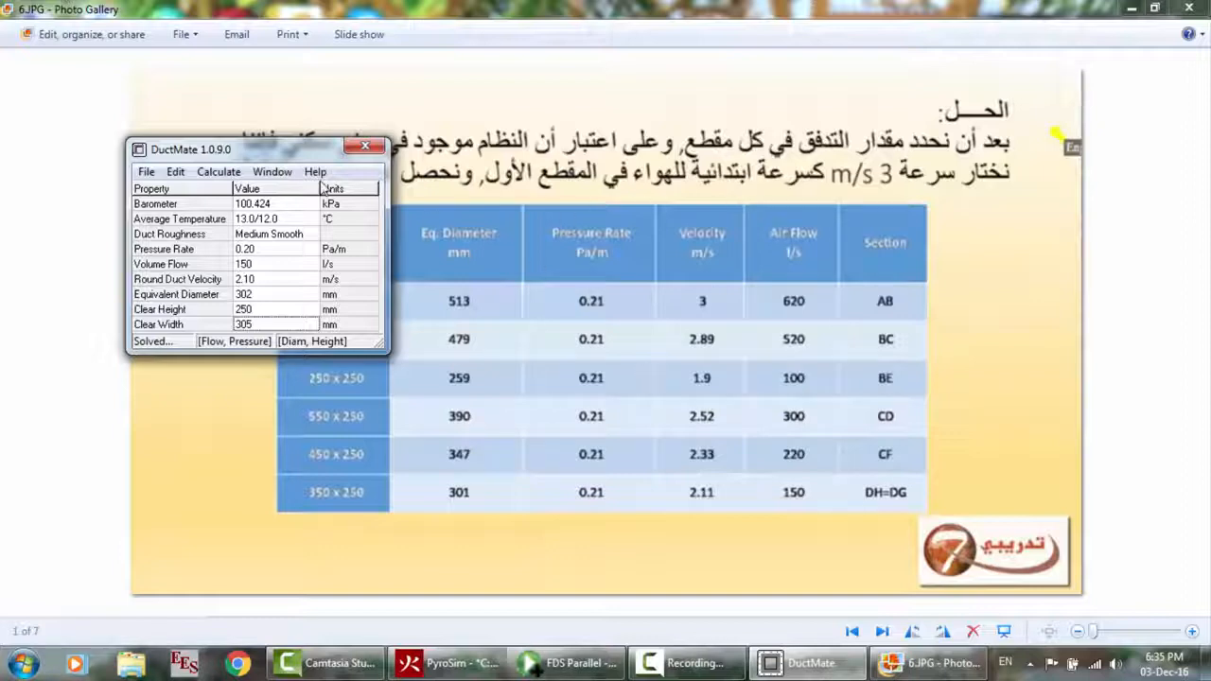
Try the Average duct roughness for section DH=DG, and restore Medium Smooth
left_click_drag(283, 157, 649, 212)
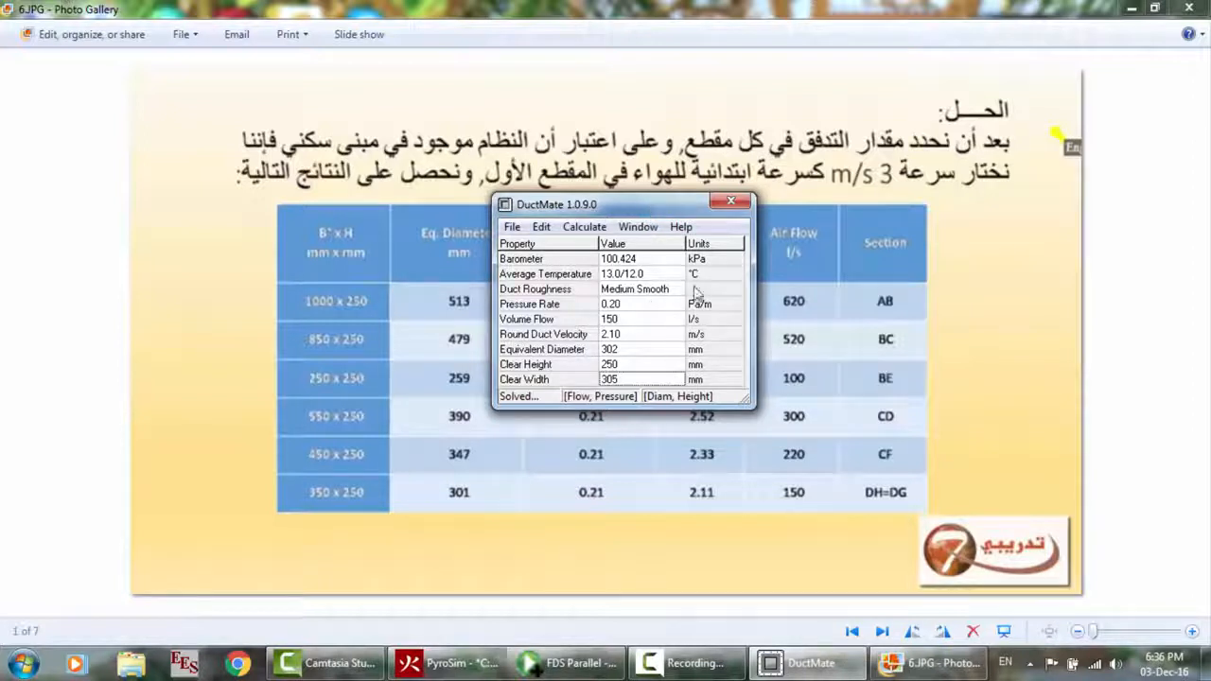
left_click(674, 289)
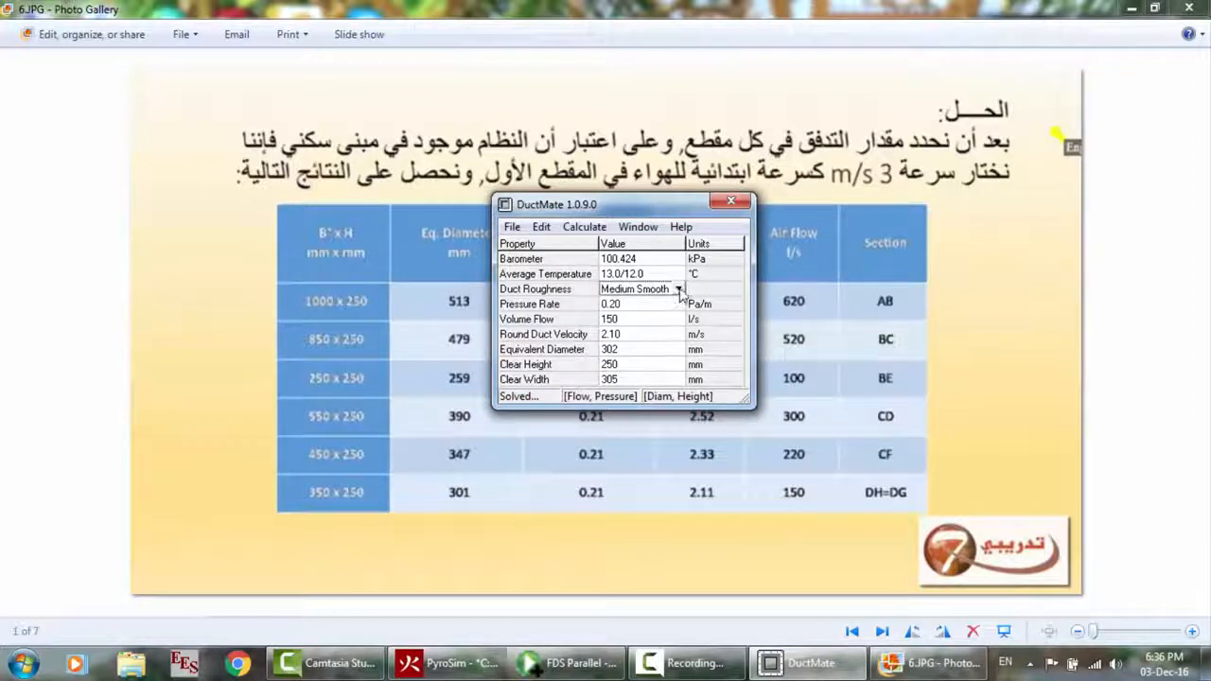
left_click(677, 289)
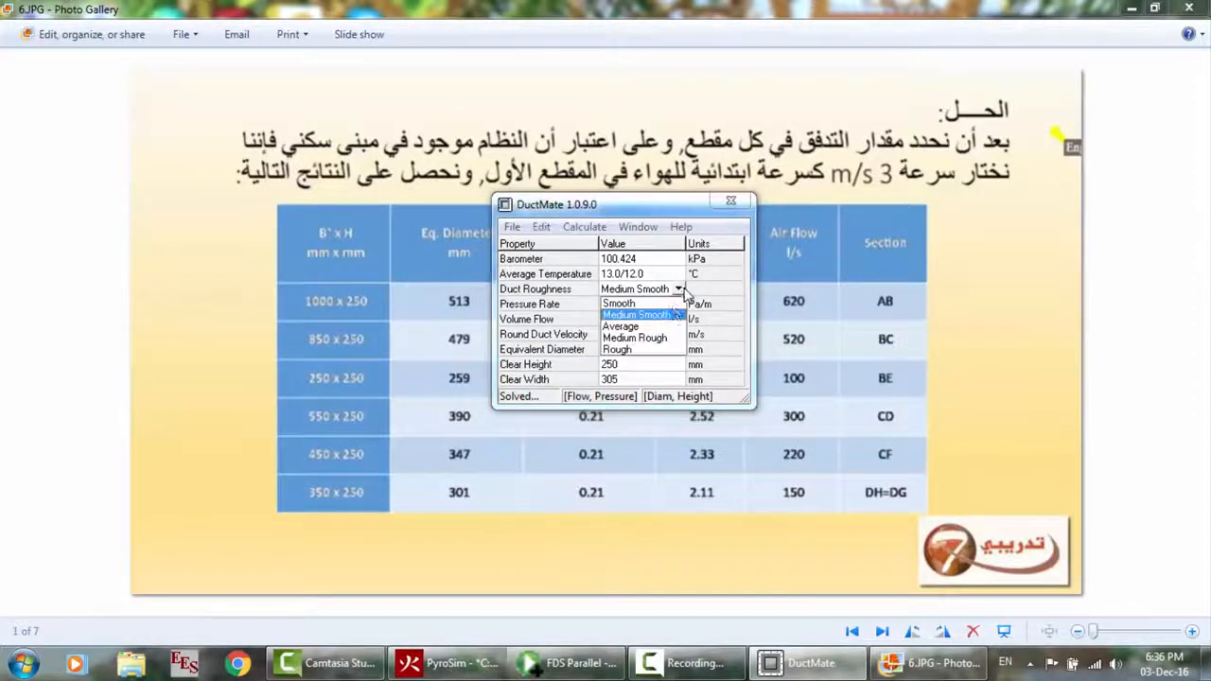
left_click(635, 327)
left_click(678, 290)
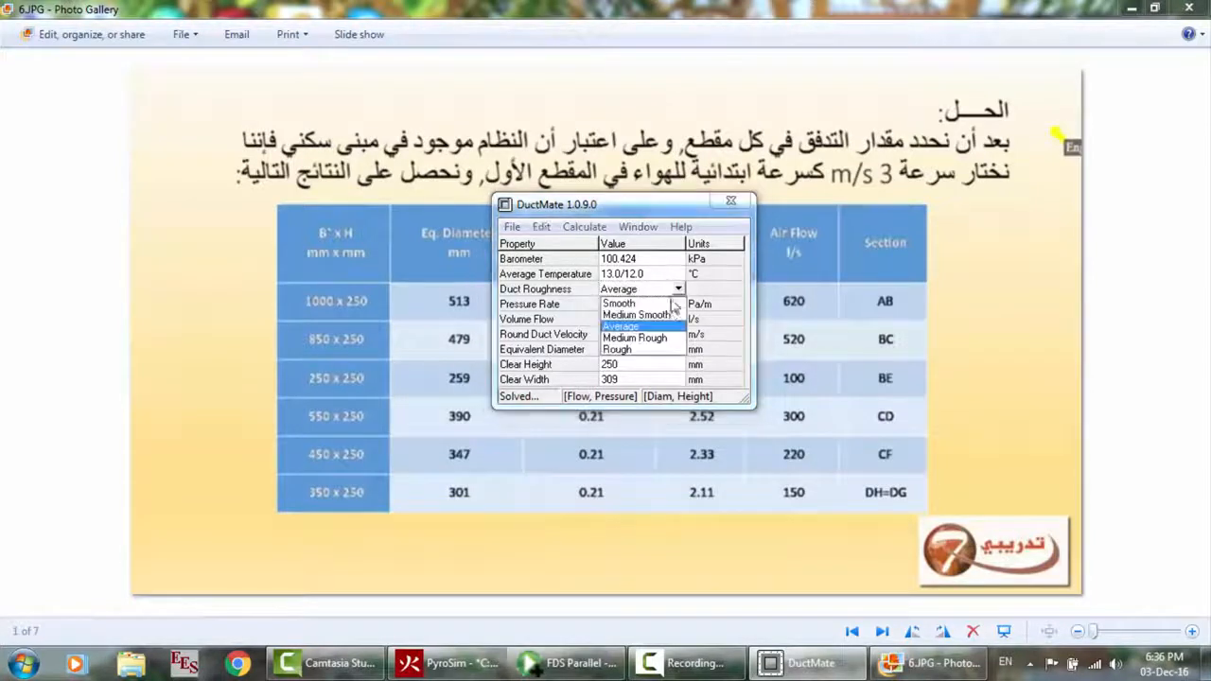
left_click(650, 315)
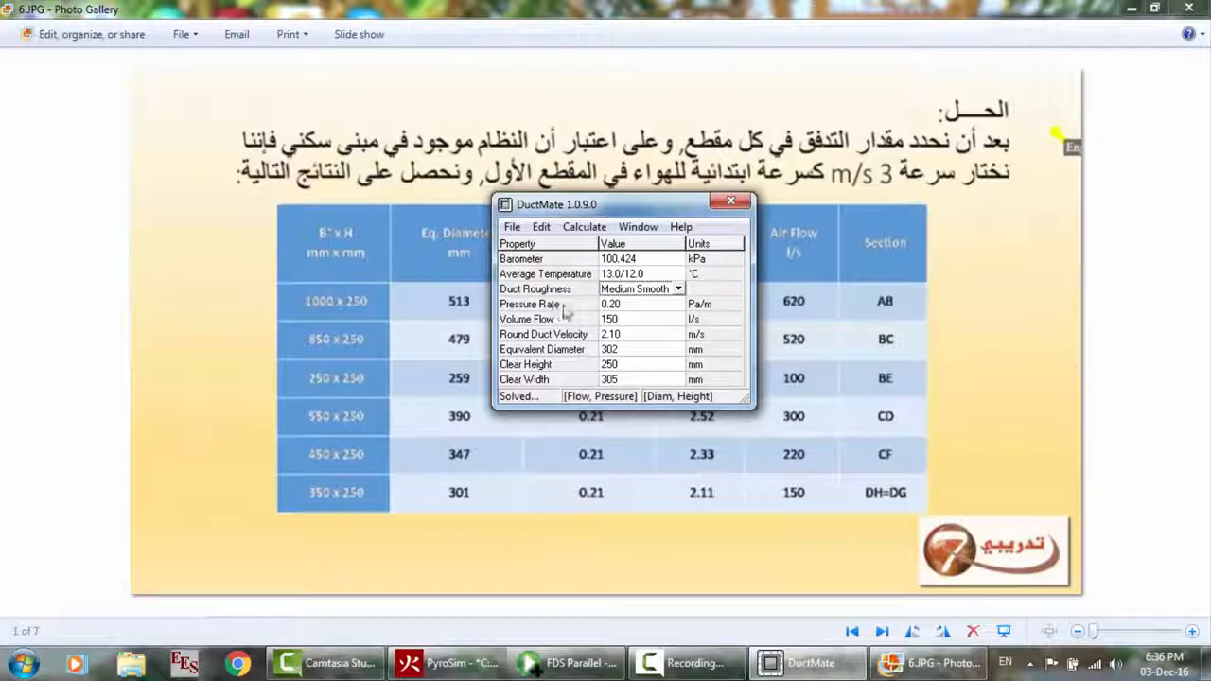
Review the pressure rate, duct roughness, volume flow and round duct velocity entries used to size section DH=DG
left_click(639, 306)
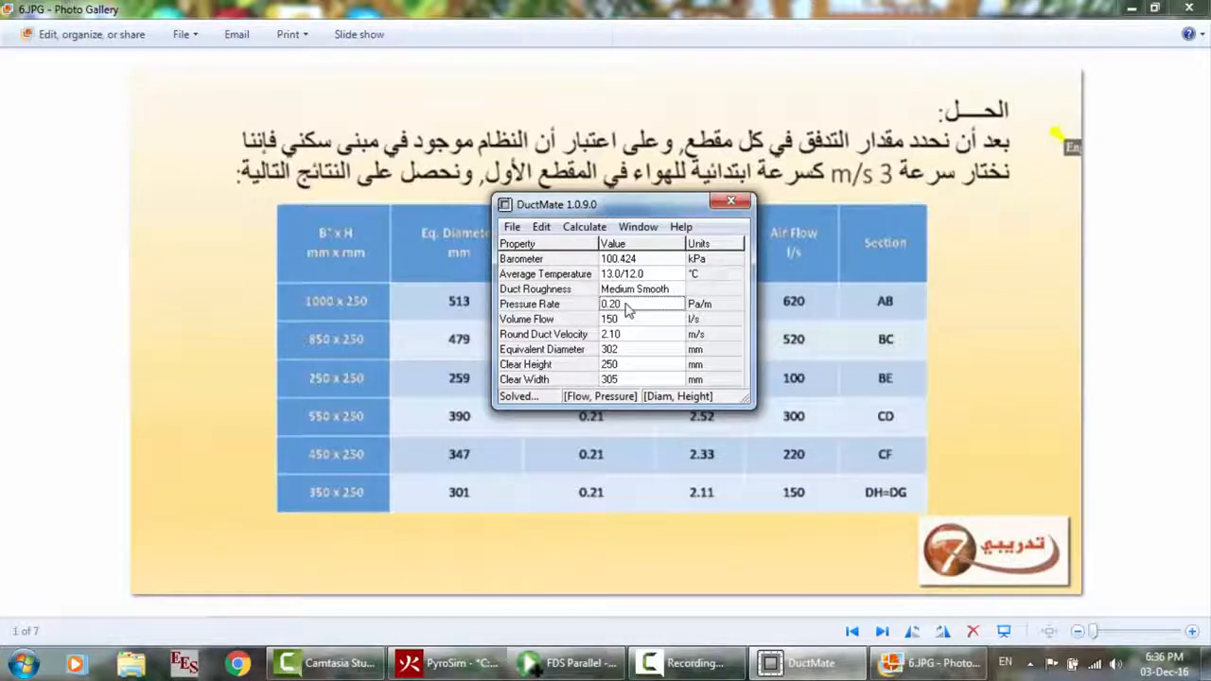
left_click(662, 291)
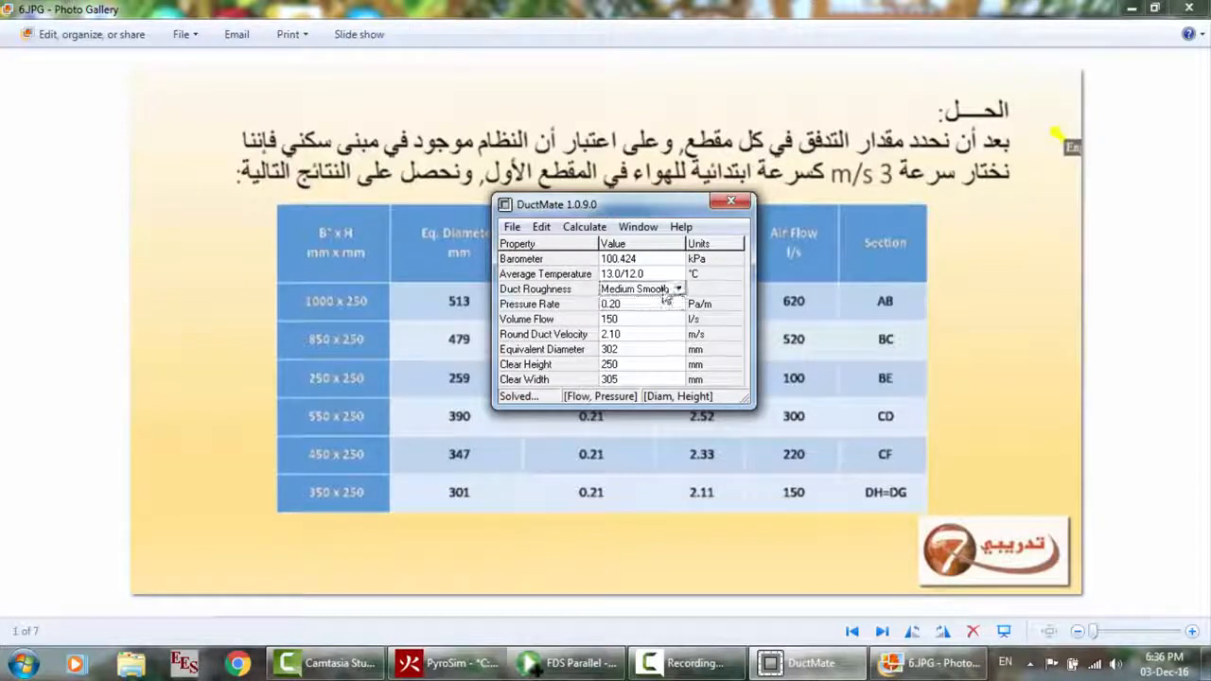
left_click(641, 309)
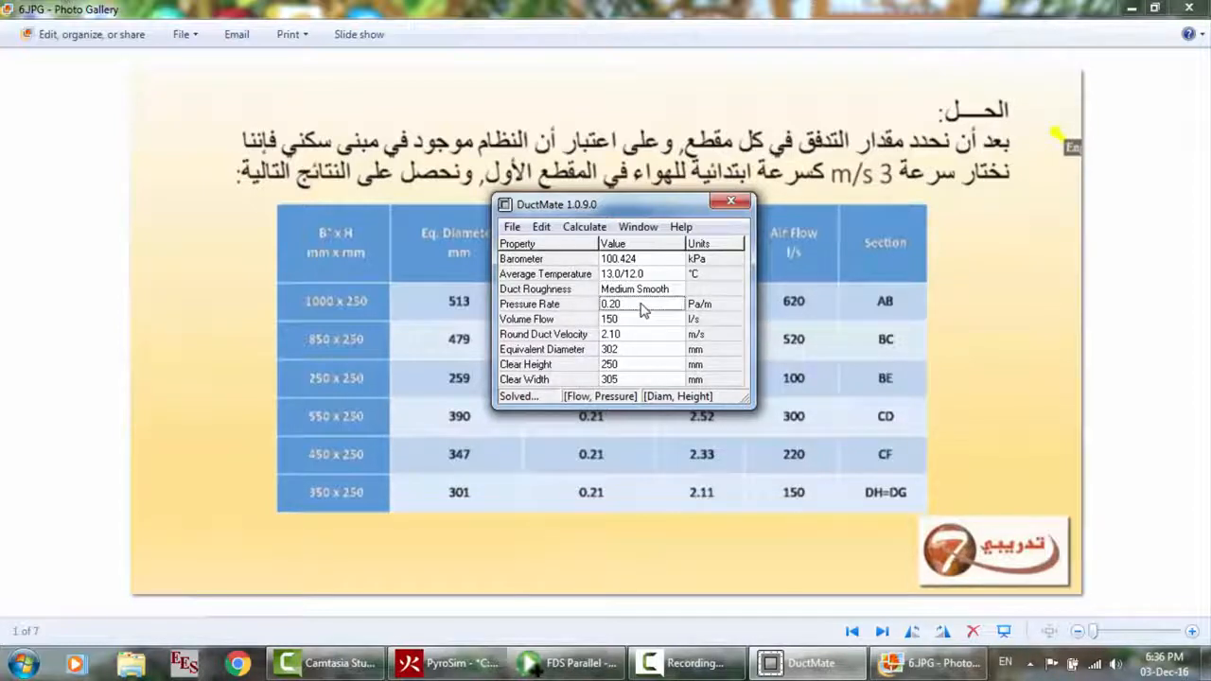
left_click(644, 307)
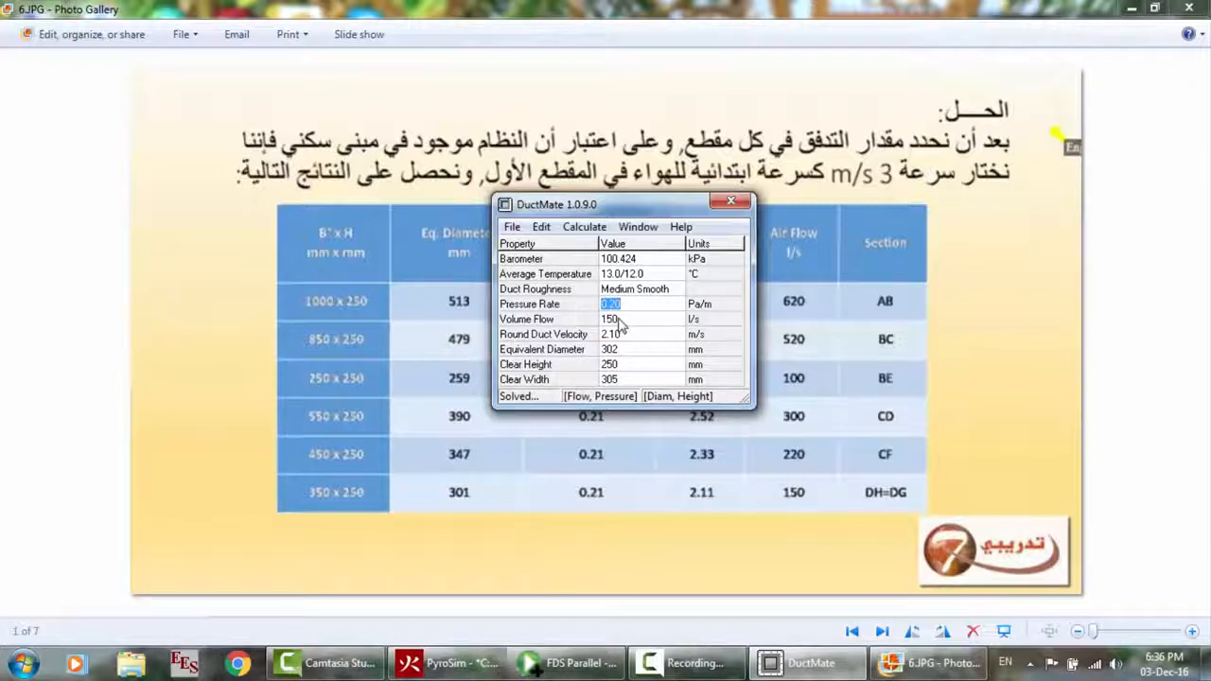
left_click(610, 321)
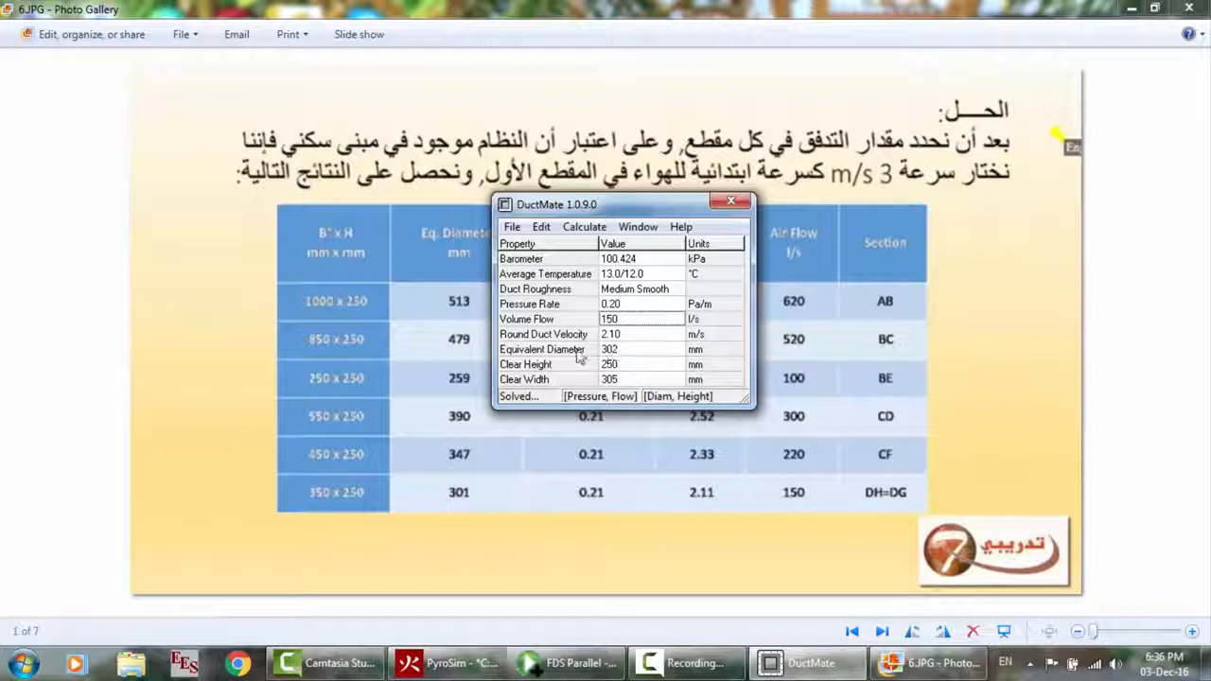
left_click(624, 336)
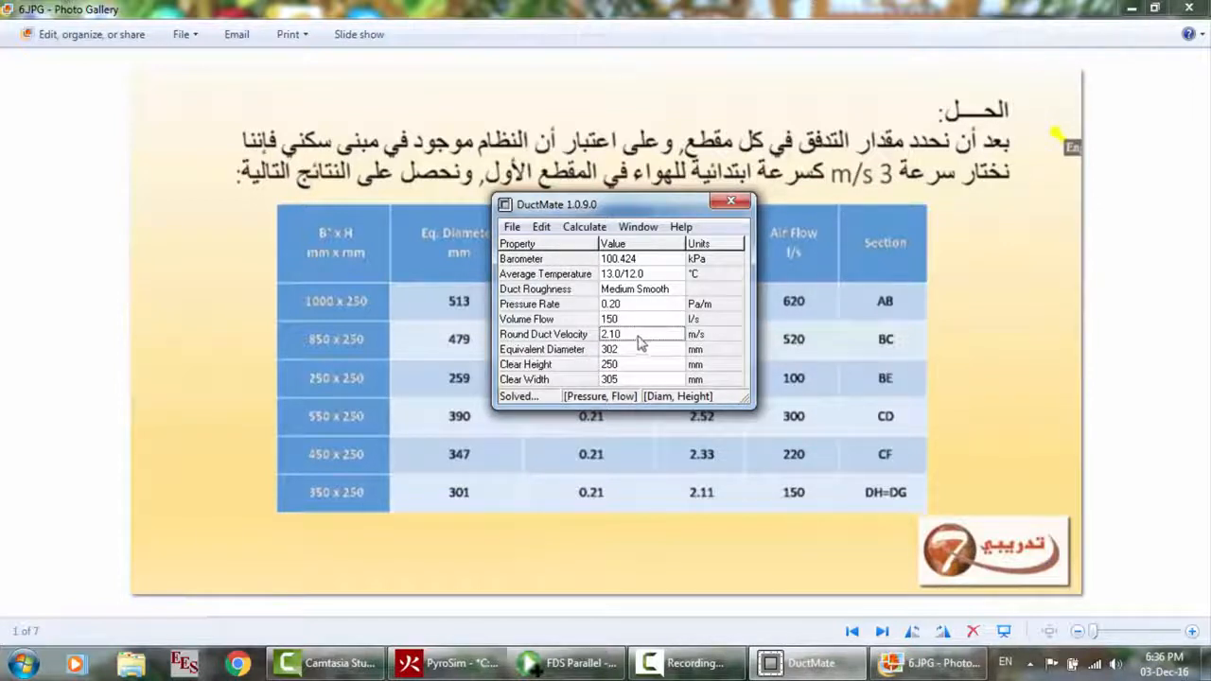
left_click(633, 337)
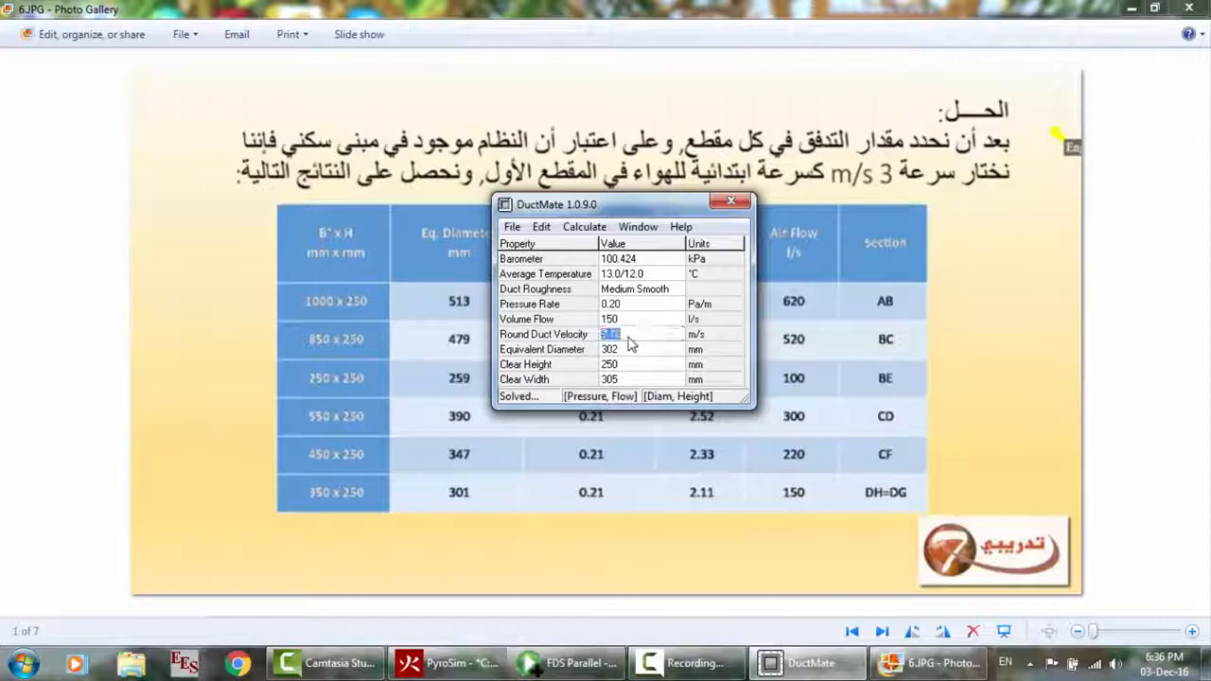
Check section DH=DG's clear height beside the results table and close DuctMate
left_click_drag(606, 211, 262, 178)
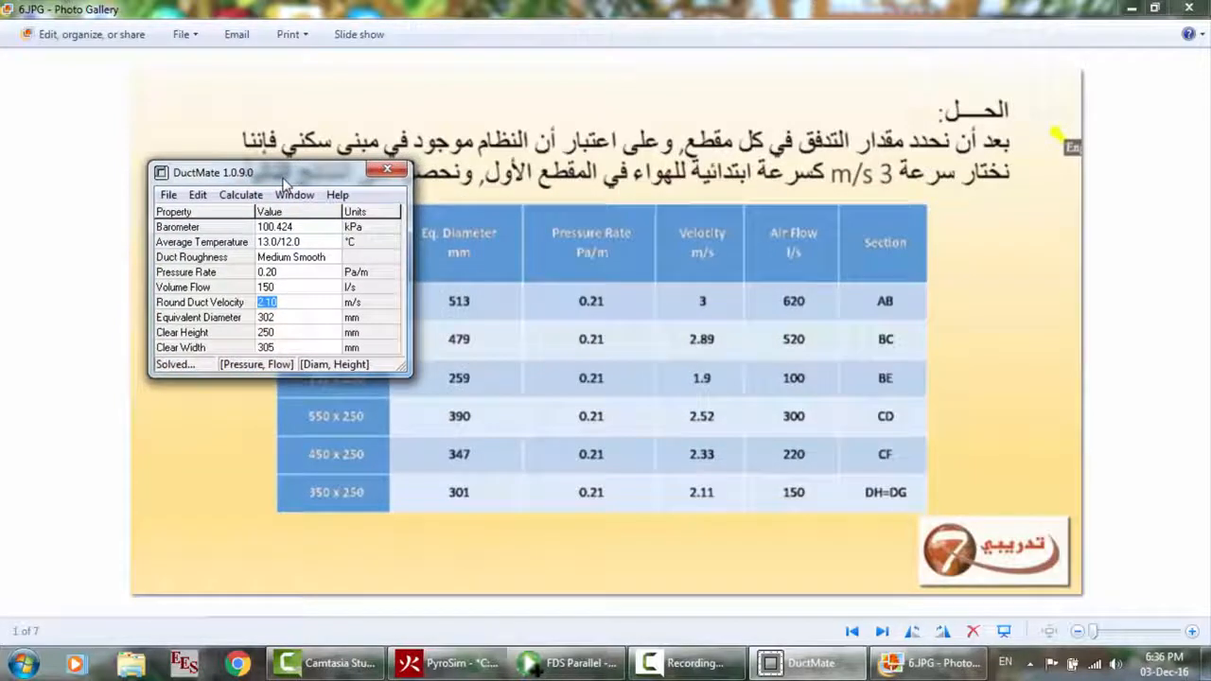
left_click(281, 335)
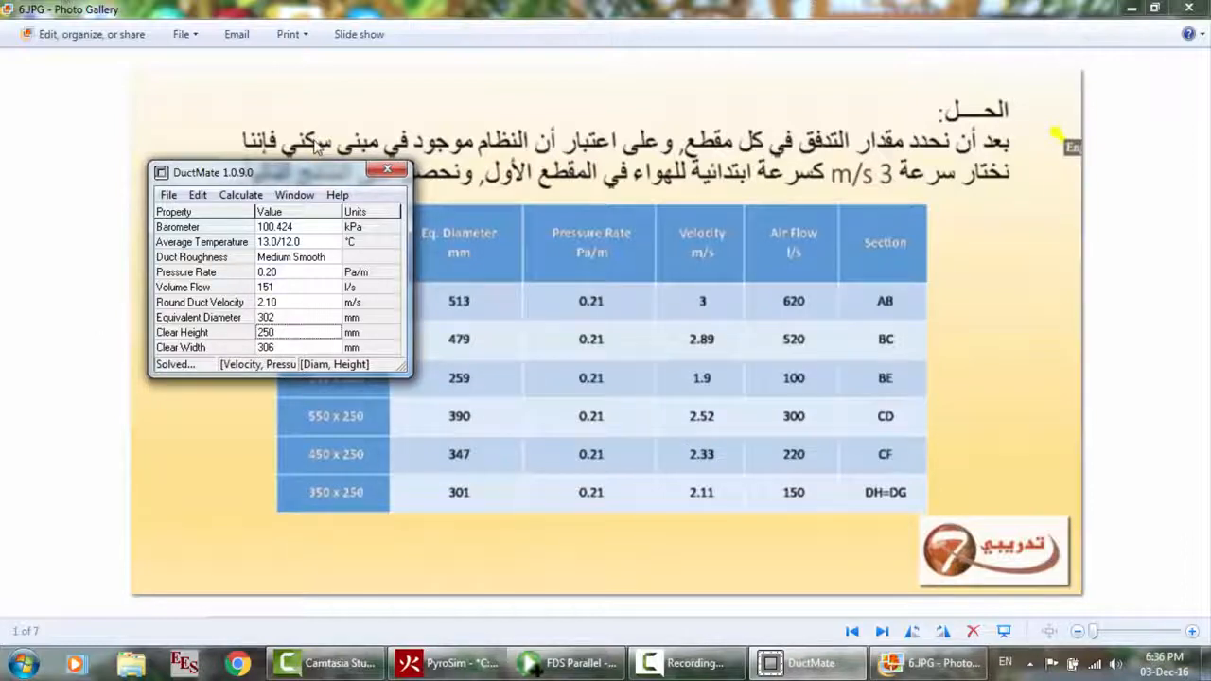
left_click_drag(283, 176, 653, 202)
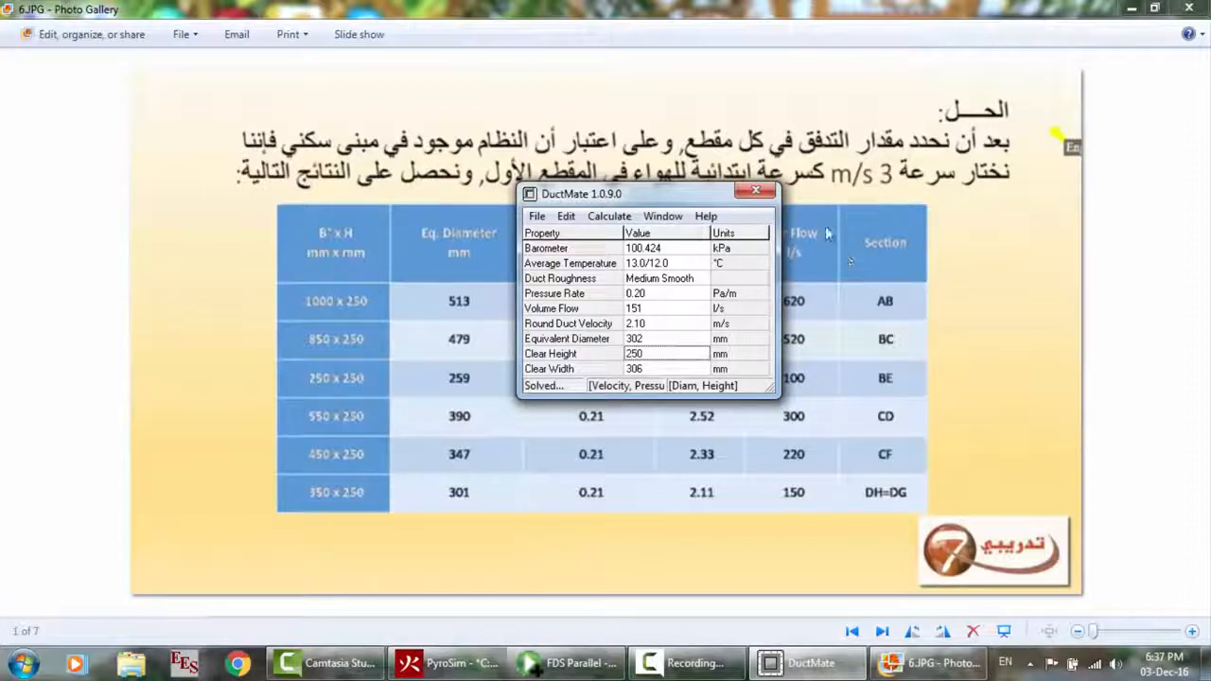
left_click(757, 193)
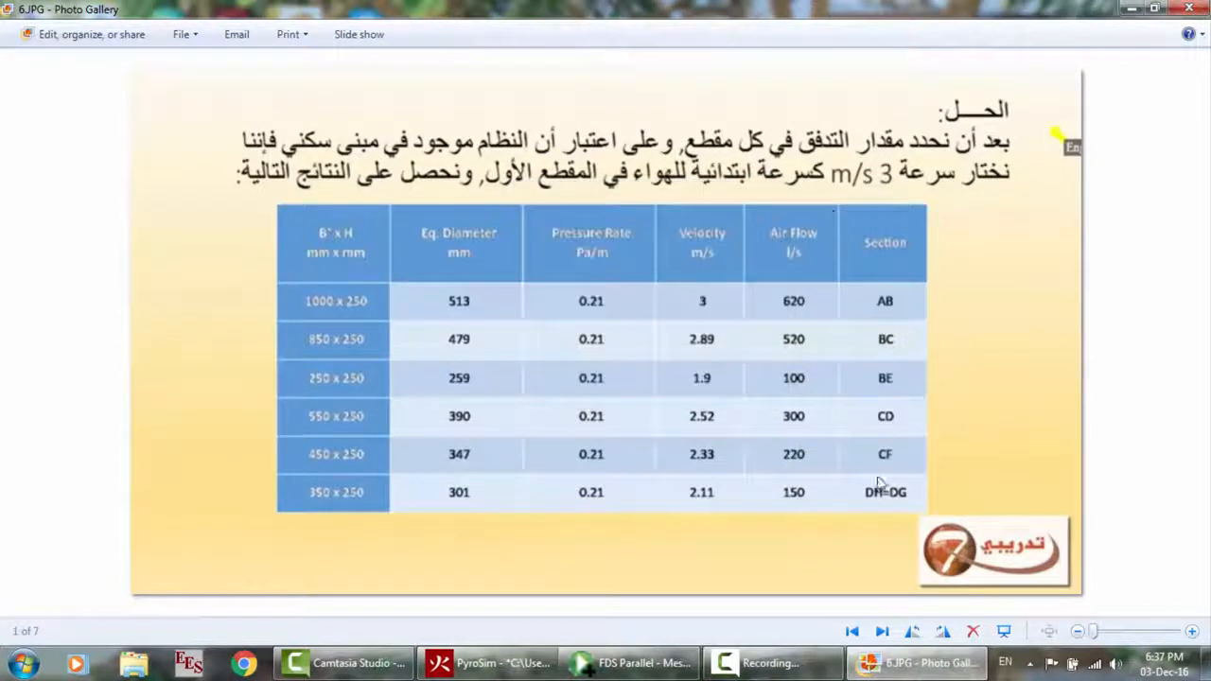
left_click(813, 662)
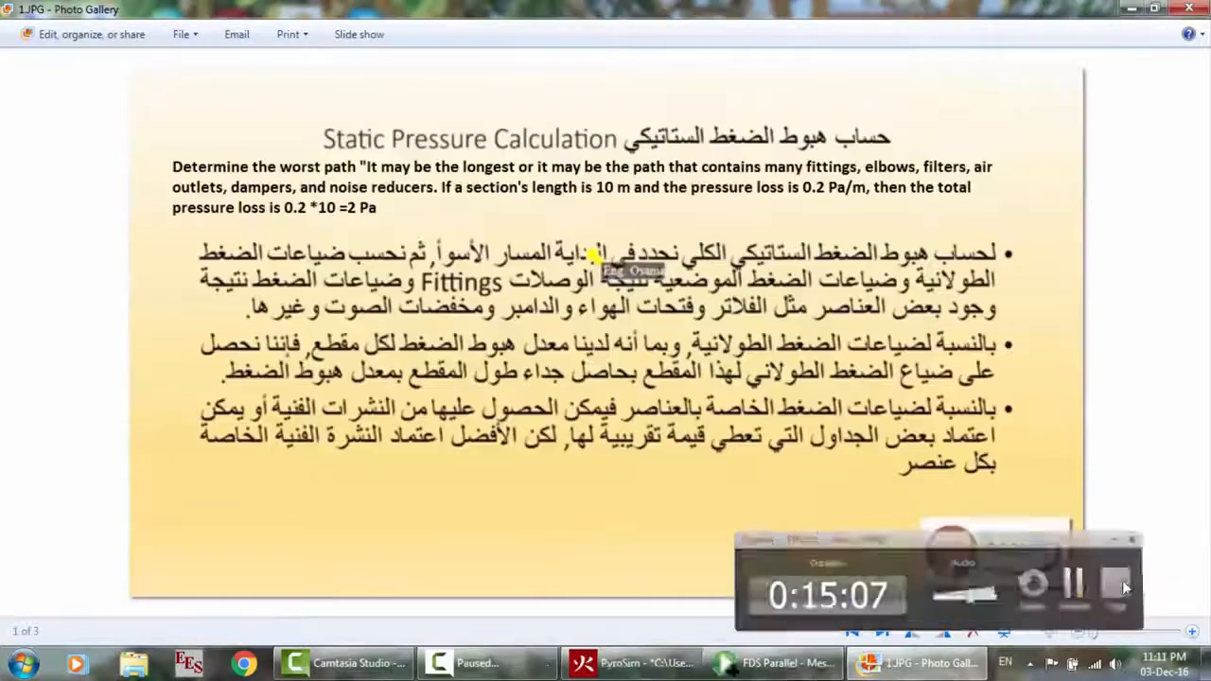
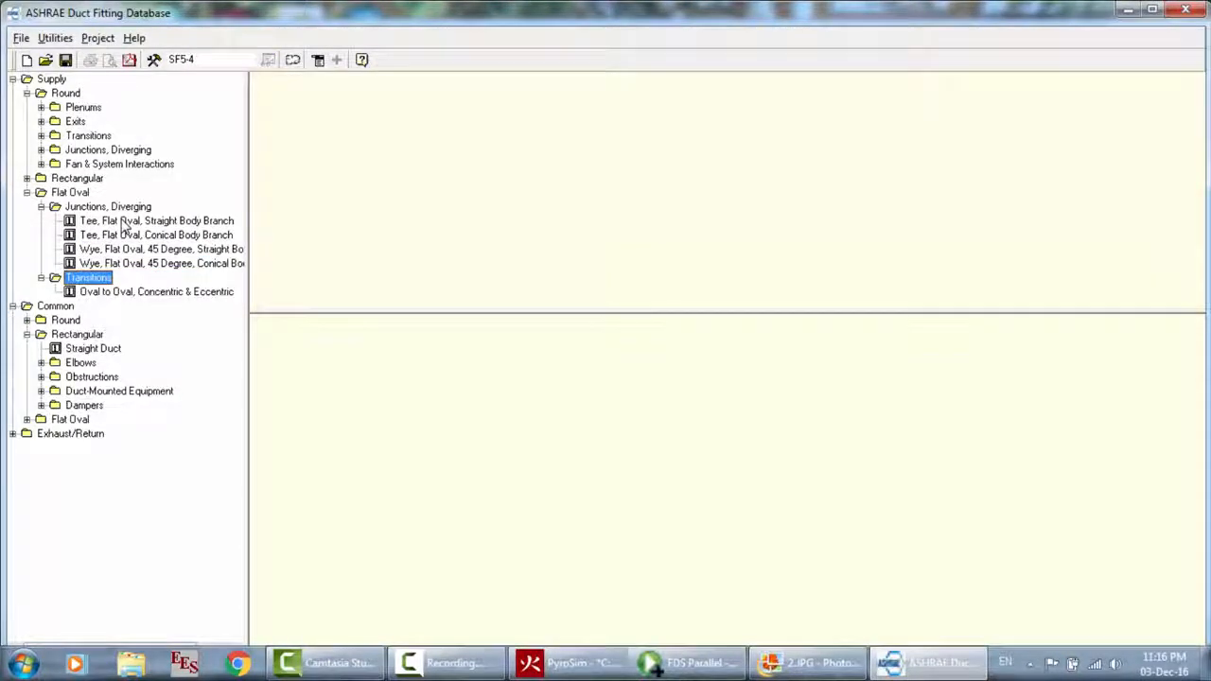
In the ASHRAE Duct Fitting Database, open the supply flat oval 45-degree diverging wye with conical body branch, SF5-4
key("Up")
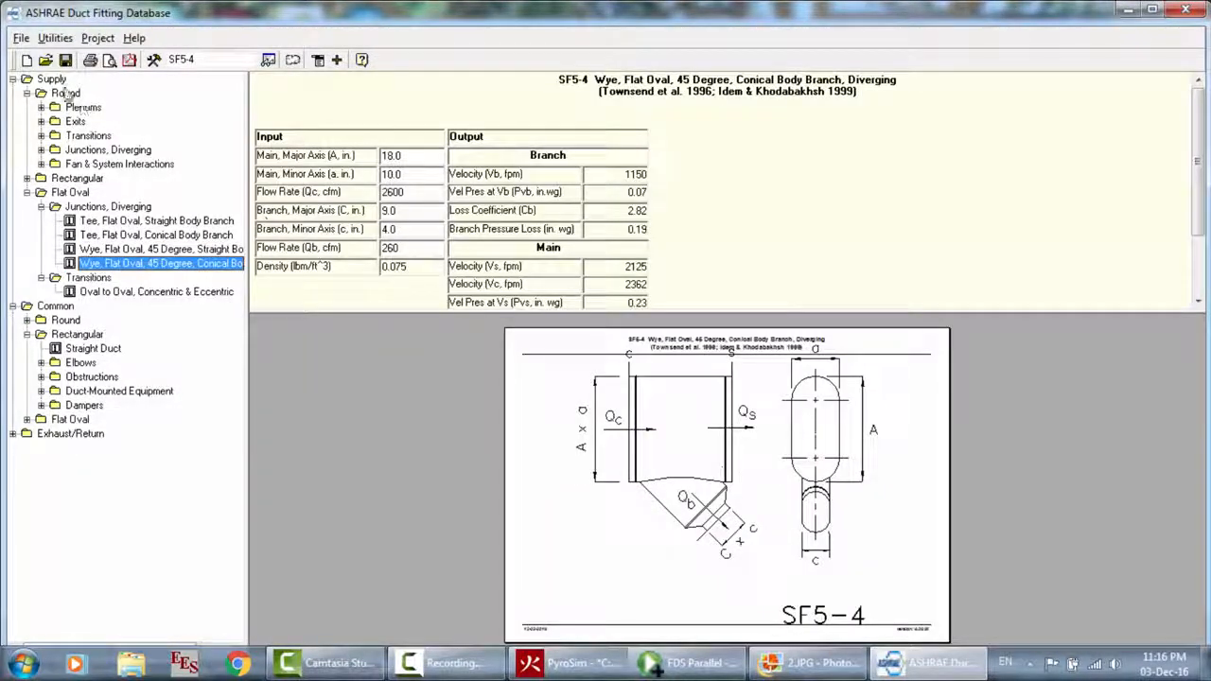
Look up the supply round 45-degree diverging double wye, SD5-23
left_click(41, 151)
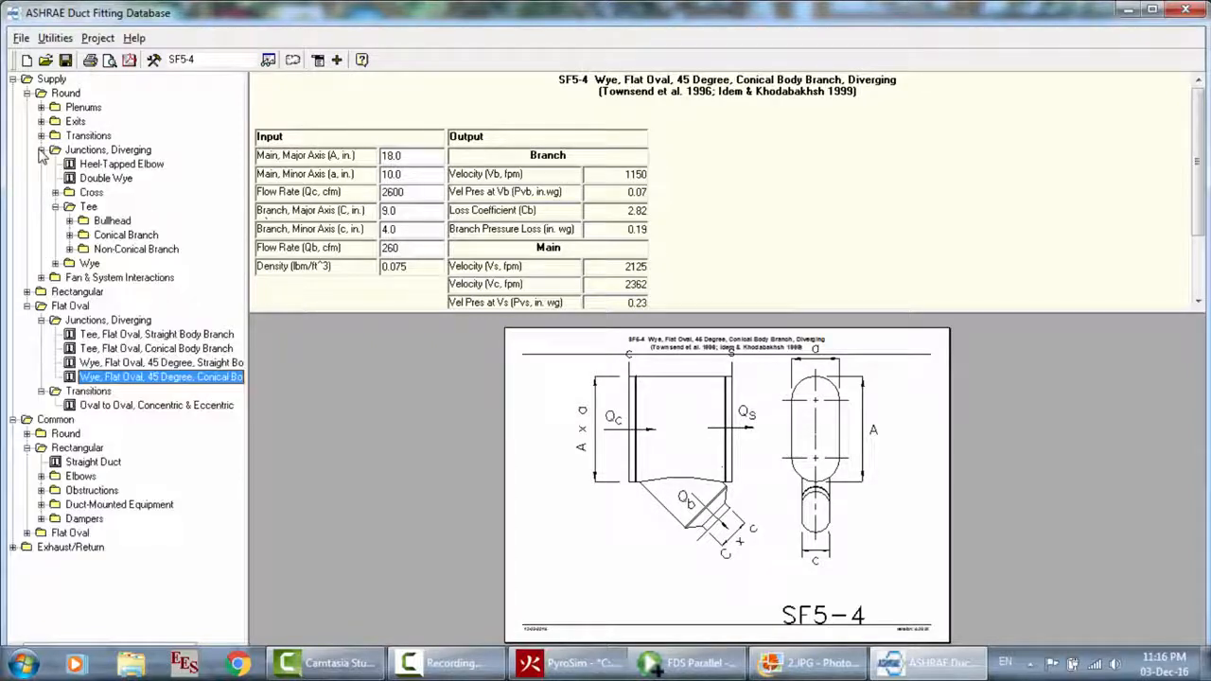
left_click(96, 167)
left_click(96, 179)
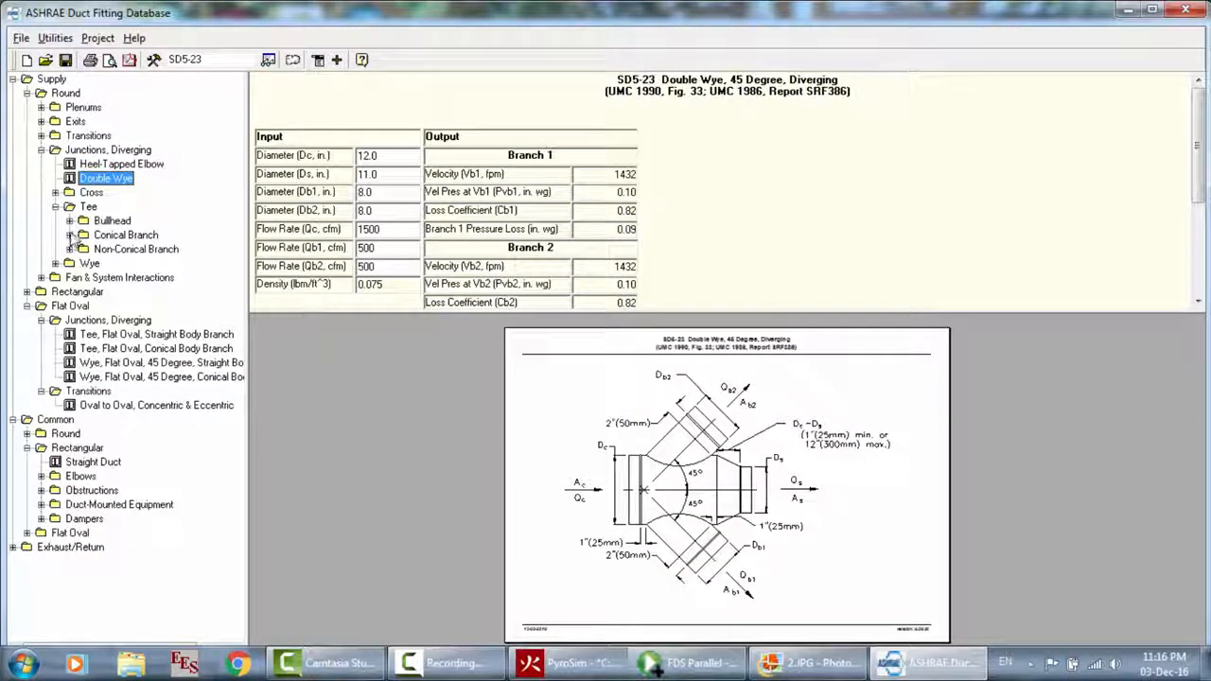
View the round fan fittings for a vaneaxial fan discharging into a plenum, SD7-1, and a tubeaxial outlet with 4-gore elbow, SD7-2
left_click(44, 277)
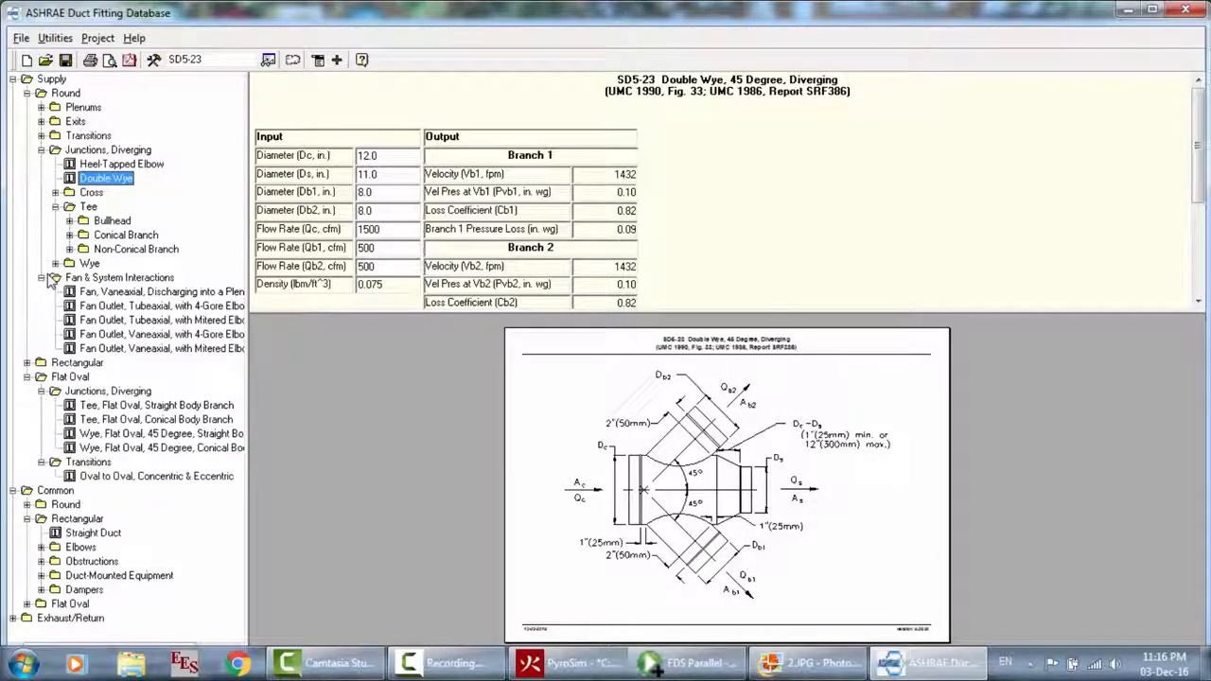
left_click(102, 292)
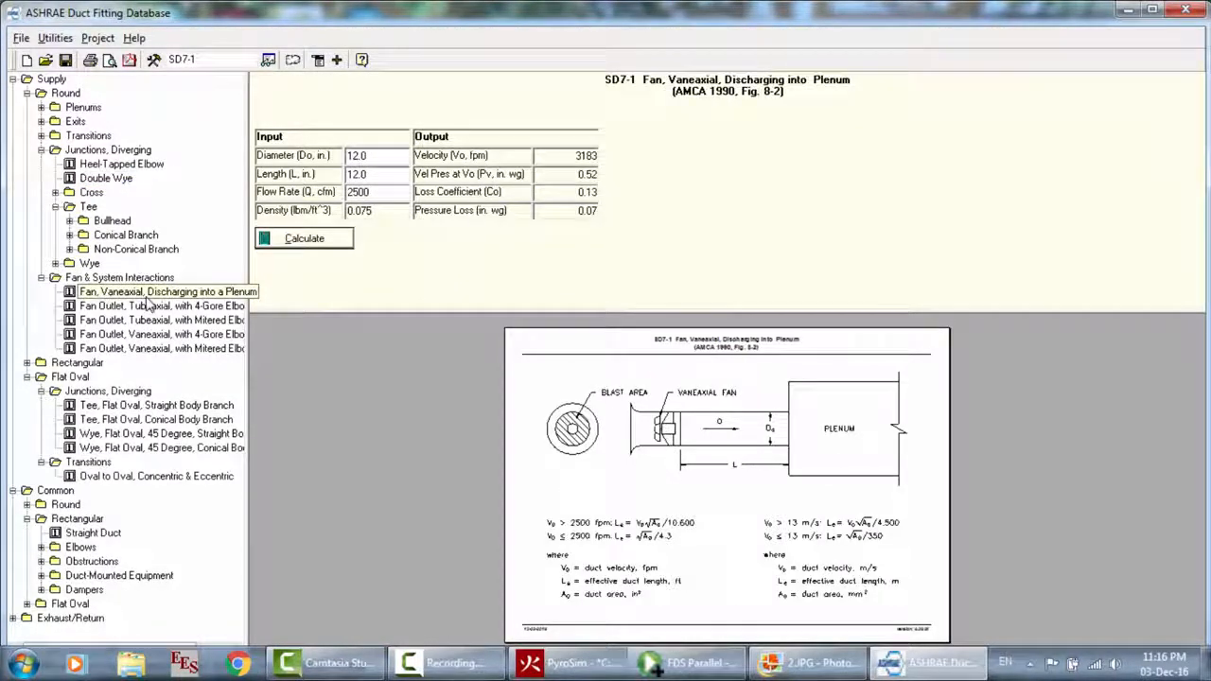
left_click(144, 306)
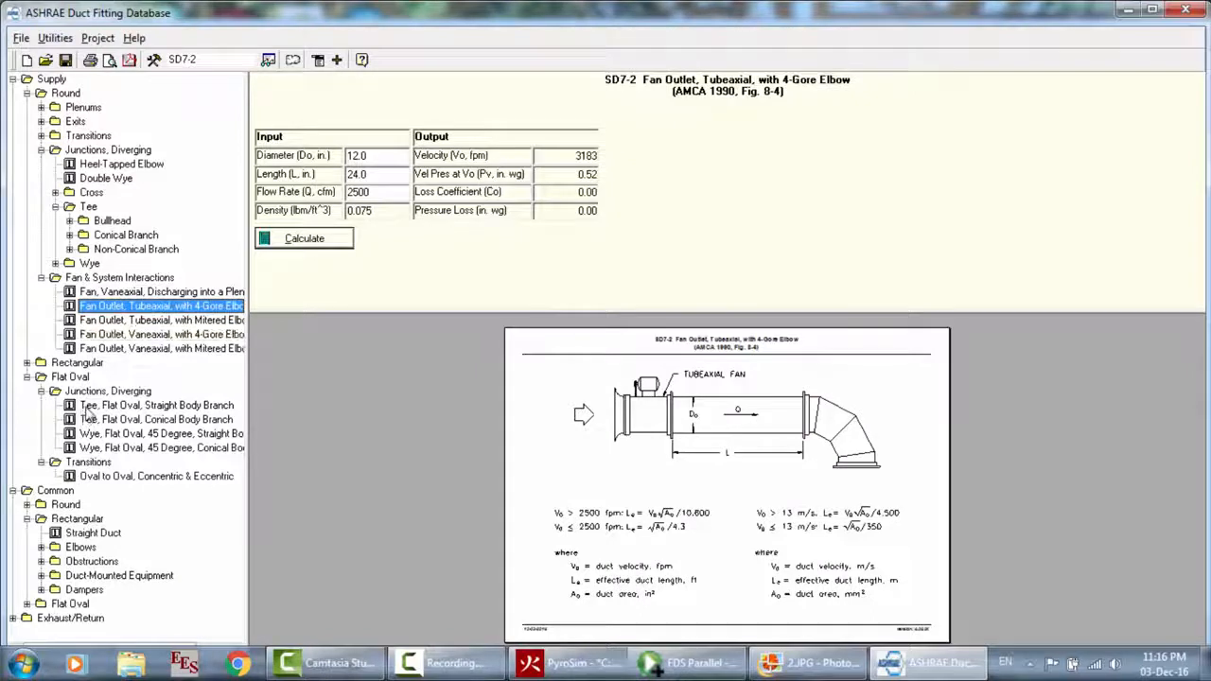
Collapse the Common category and the supply Flat Oval and round Fan & System Interactions groups
scroll(87, 413, "up", 1)
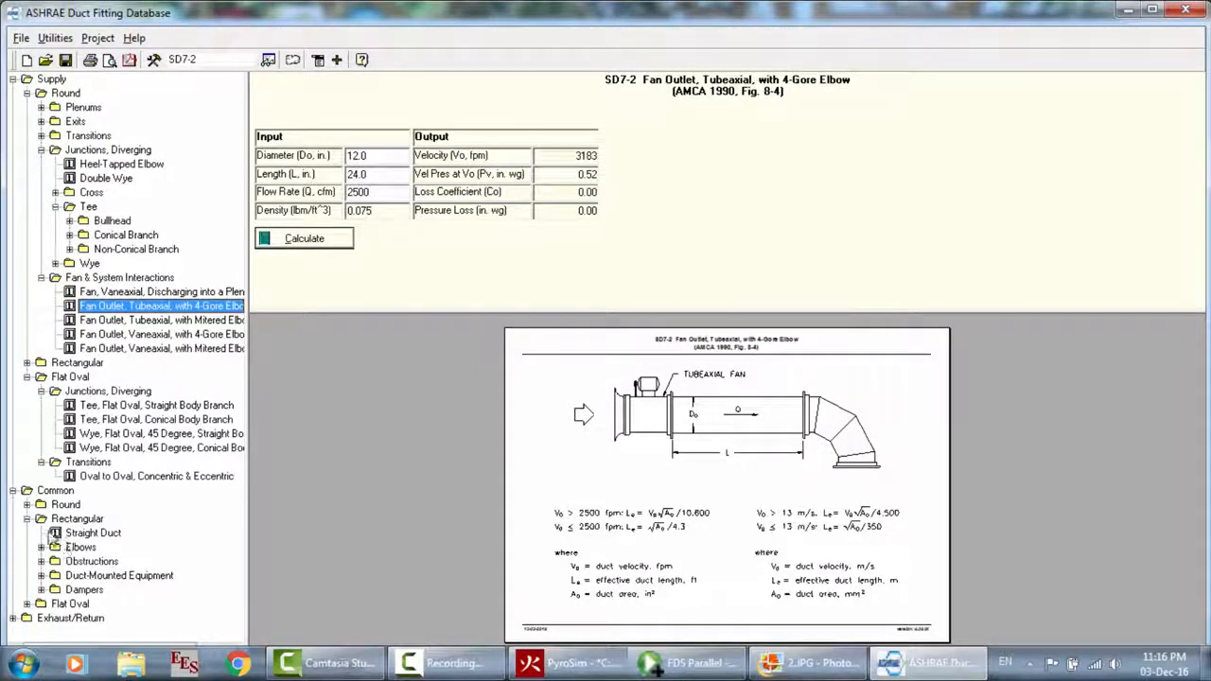
left_click(13, 490)
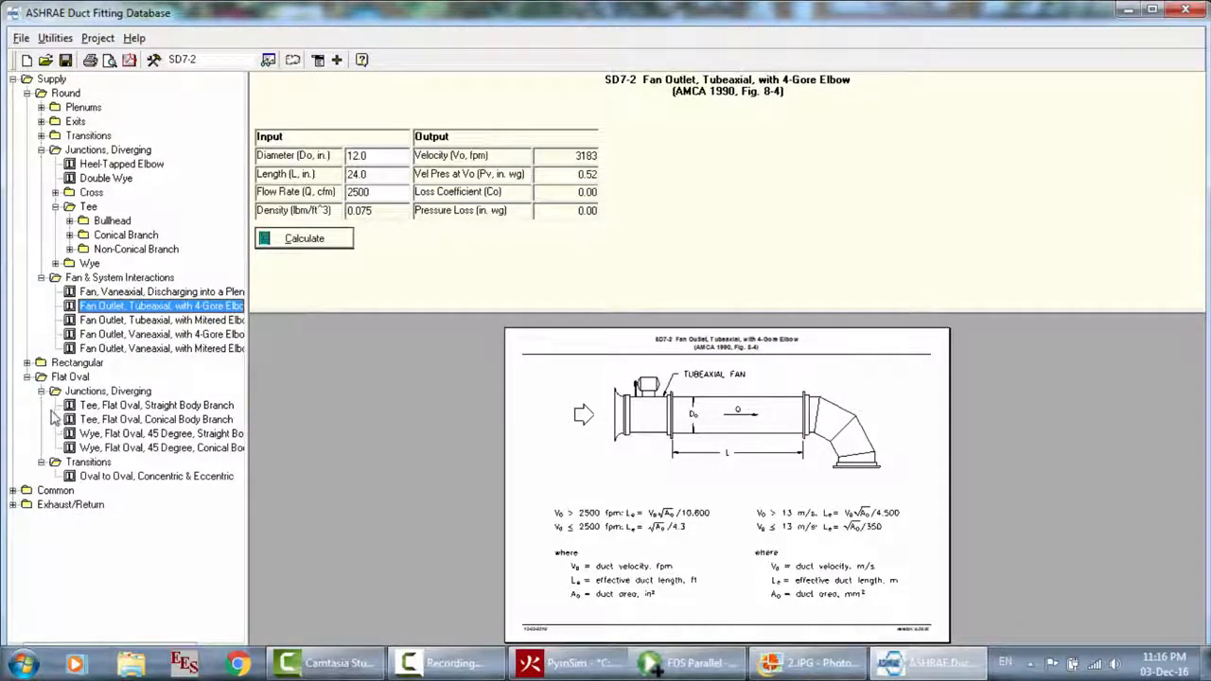
left_click(26, 376)
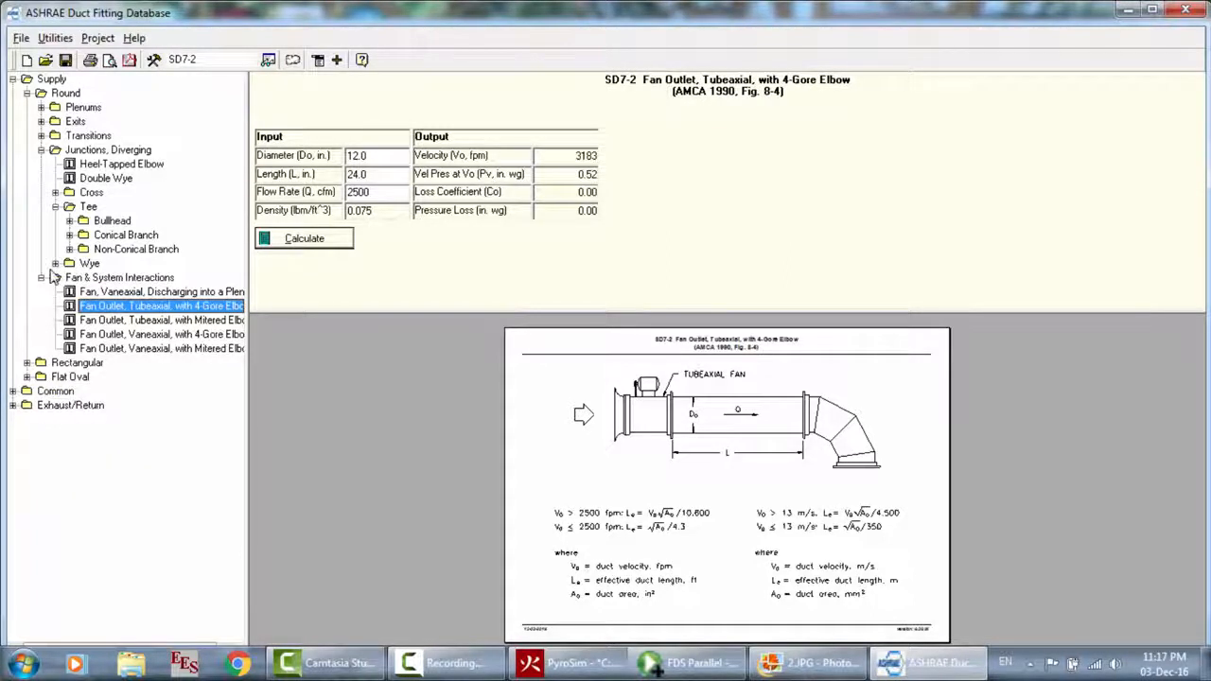
left_click(41, 277)
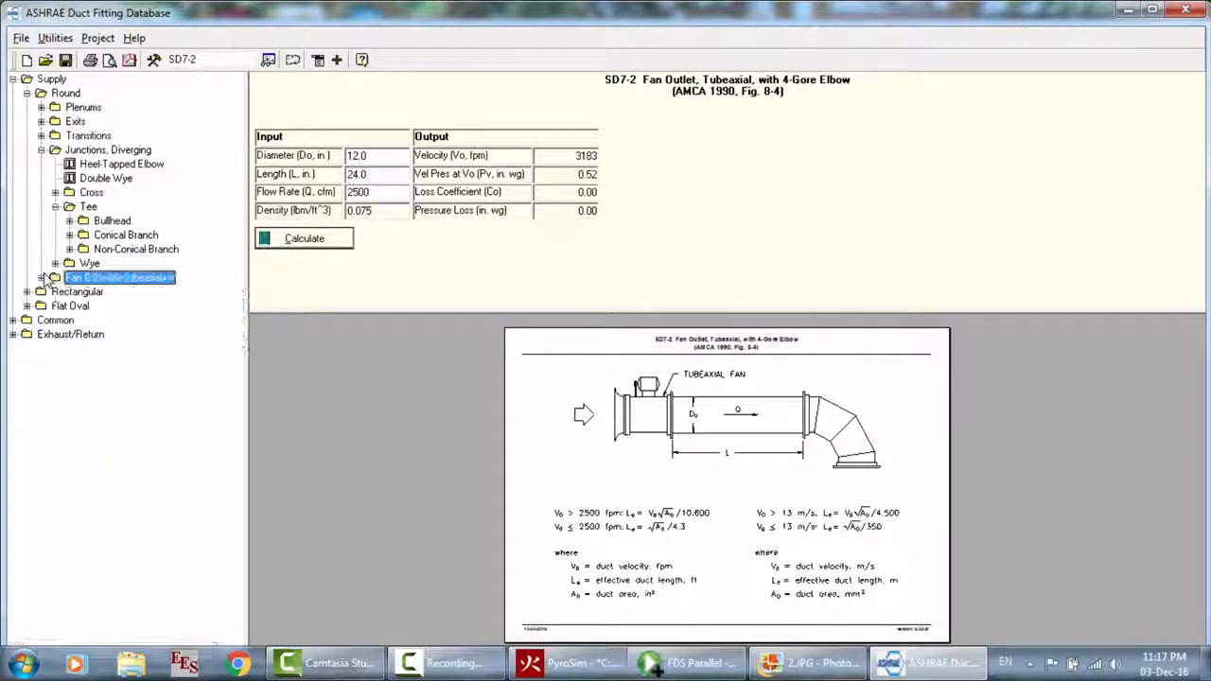
View the round diverging crosses: 90 degree, 90 degree capped, and 45 degree entry branches, SD5-26
left_click(55, 192)
left_click(118, 221)
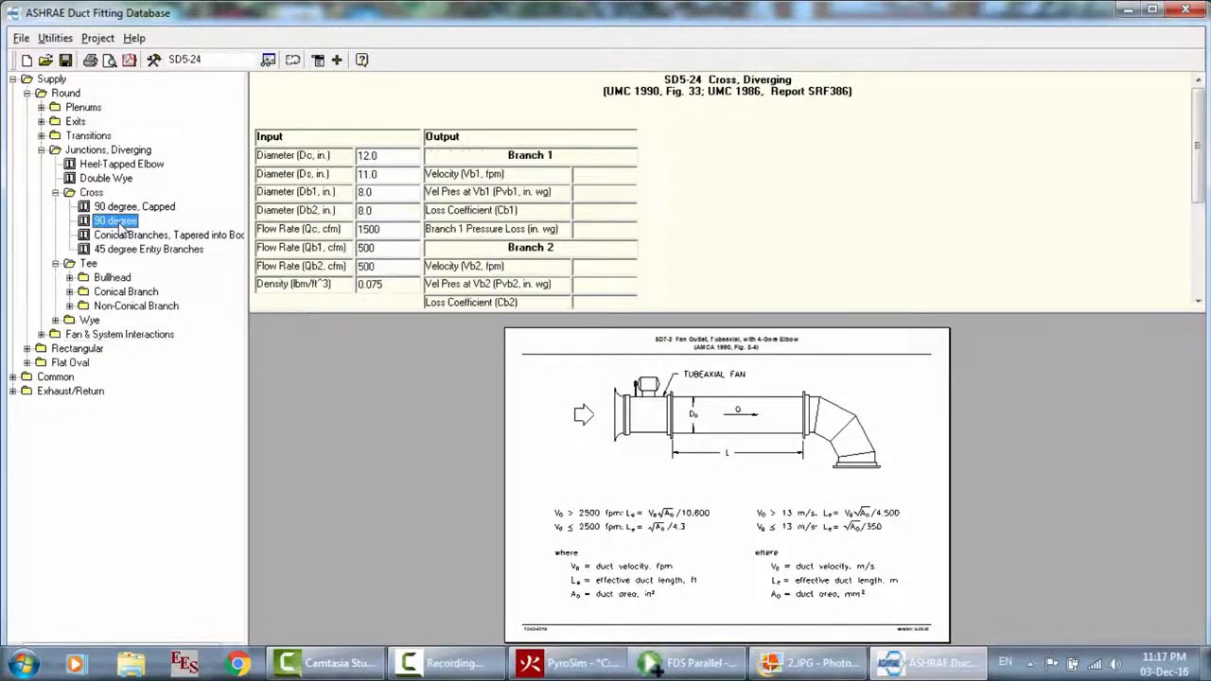
left_click(123, 207)
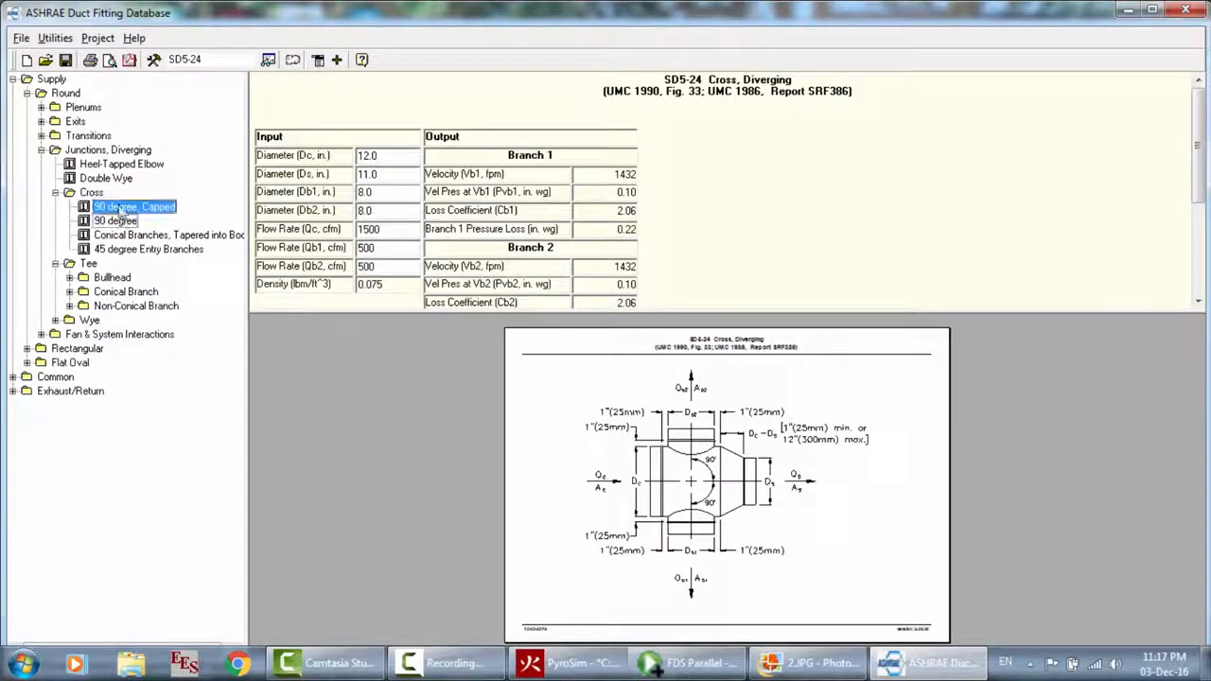
left_click(128, 251)
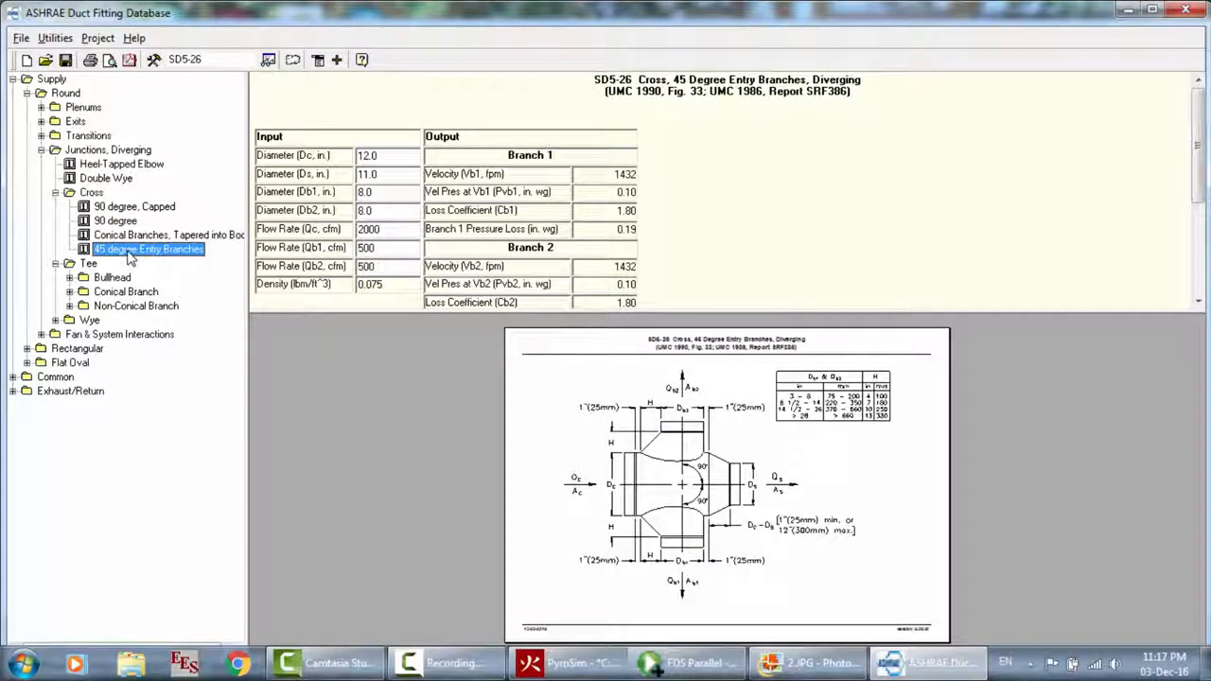
left_click(55, 193)
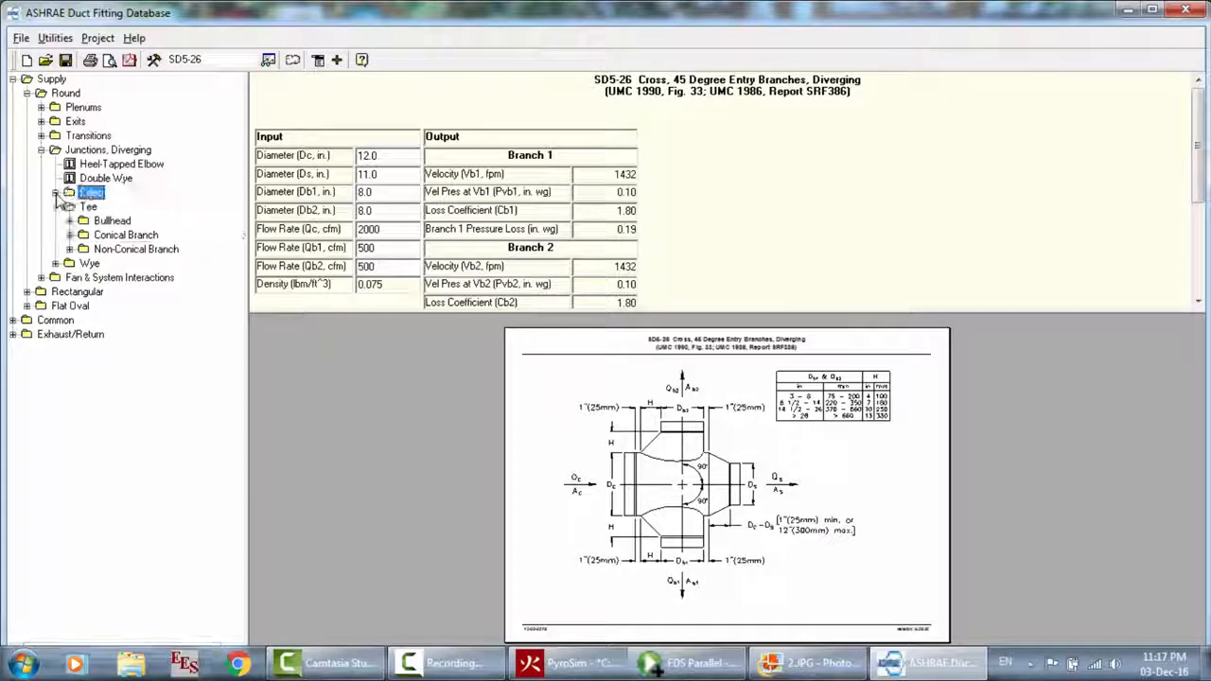
View the round bullhead tee without vanes, SD5-18, check the non-conical branch tees, and collapse the round diverging junctions
left_click(114, 220)
left_click(69, 221)
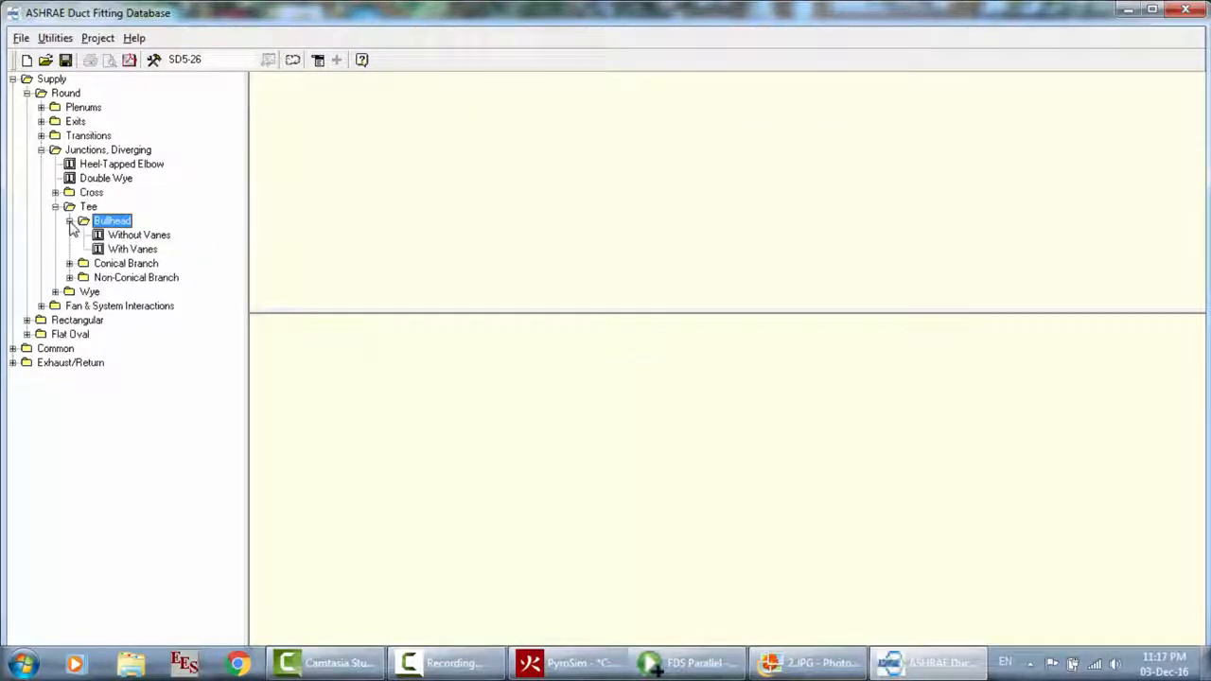
left_click(133, 236)
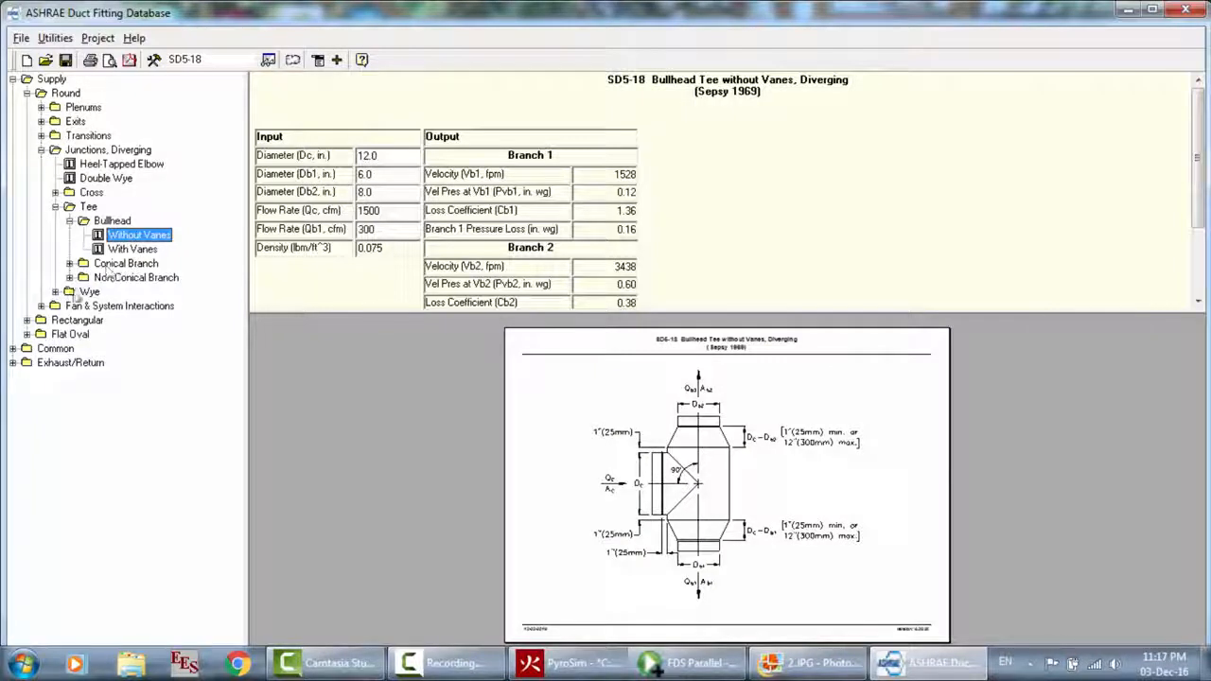
left_click(69, 277)
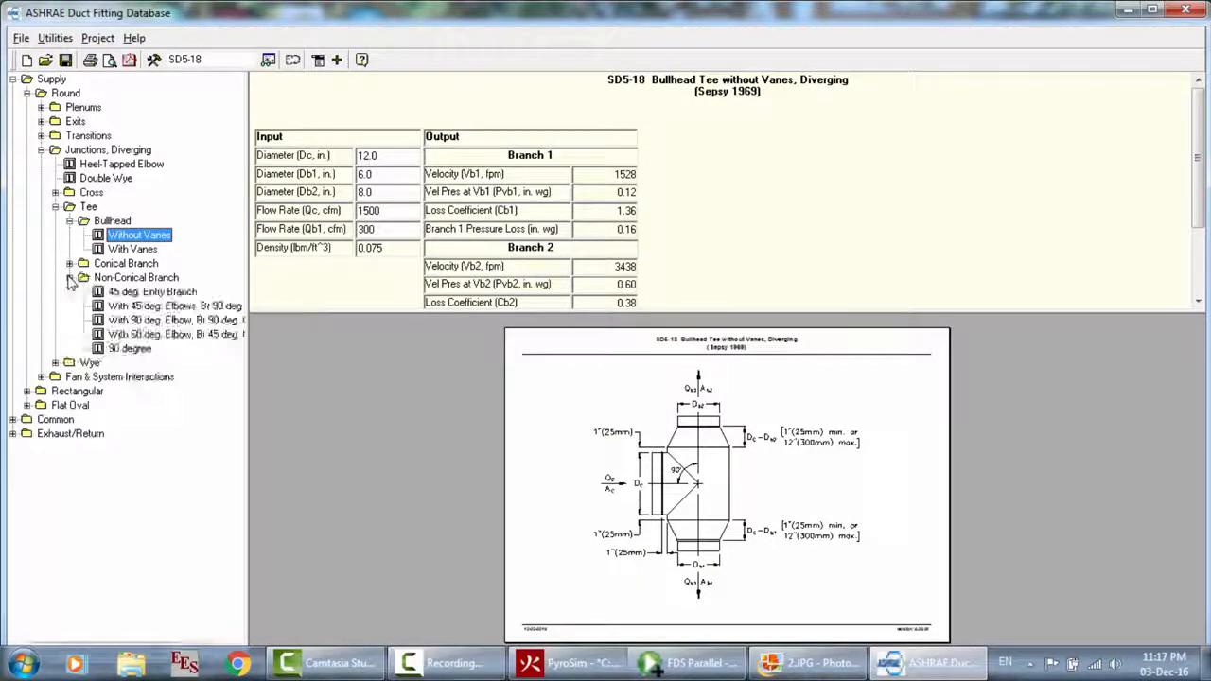
left_click(69, 277)
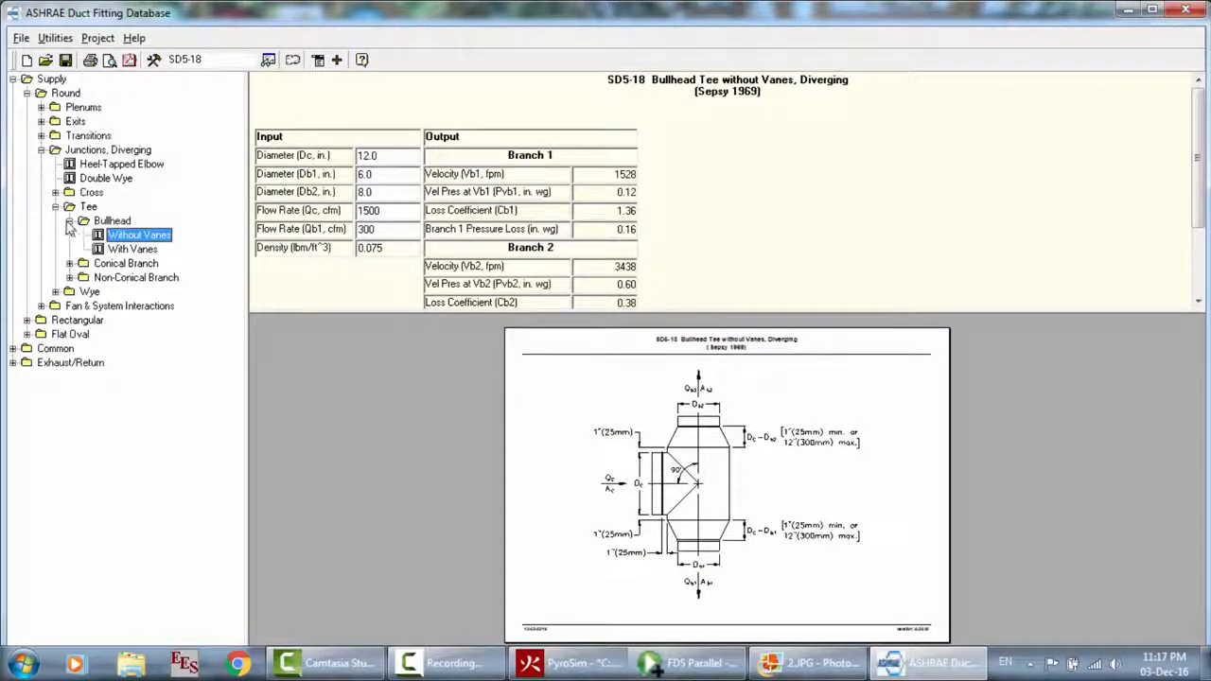
left_click(69, 220)
left_click(54, 206)
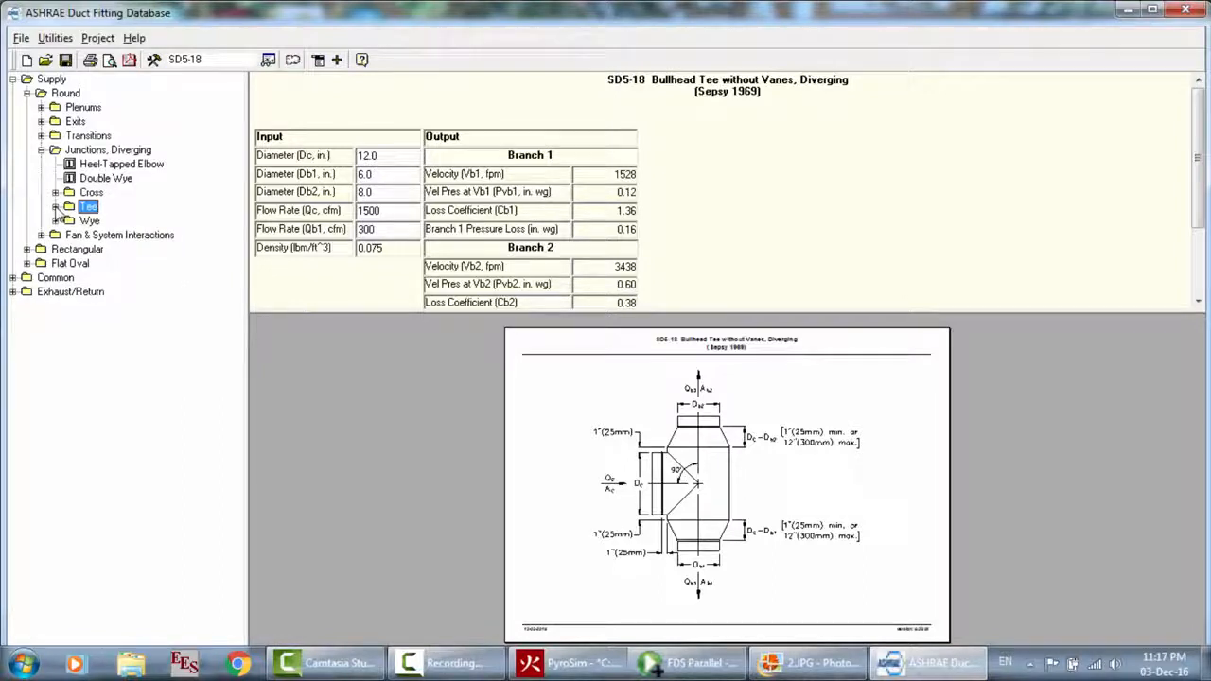
left_click(41, 150)
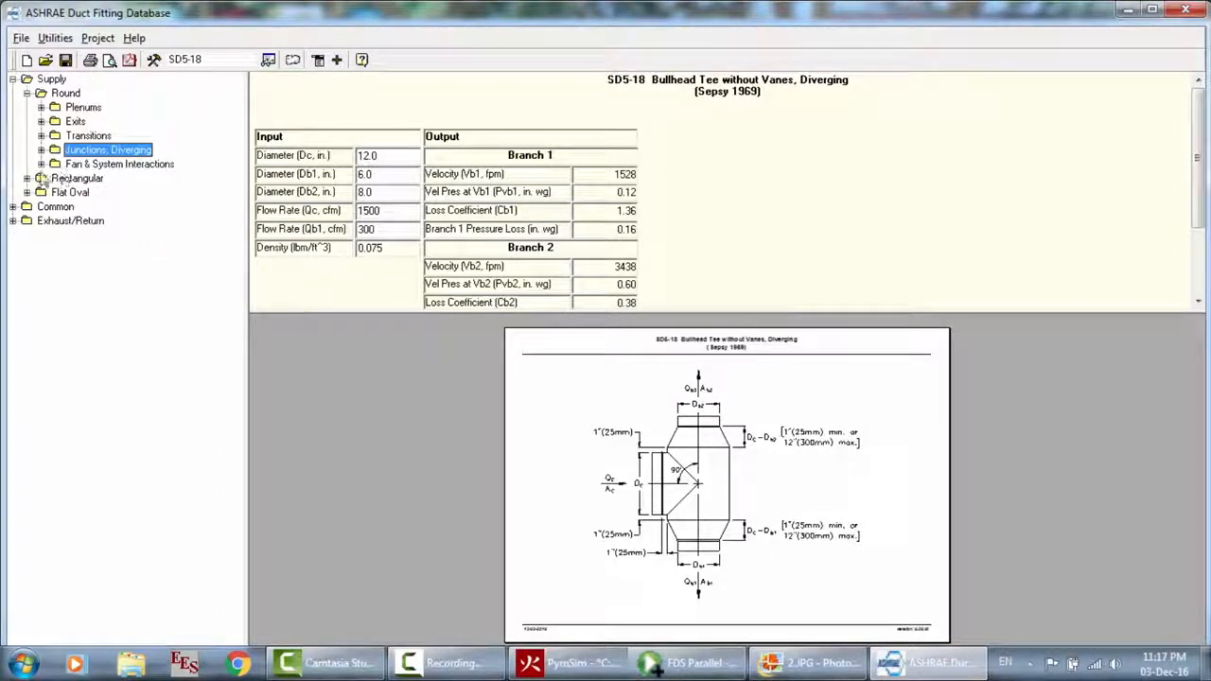
Examine the supply rectangular diverging tees from As+Ab=Ac, SR5-10, through the round taps and bullhead to As+Ab>Ac, SR5-5
left_click(28, 178)
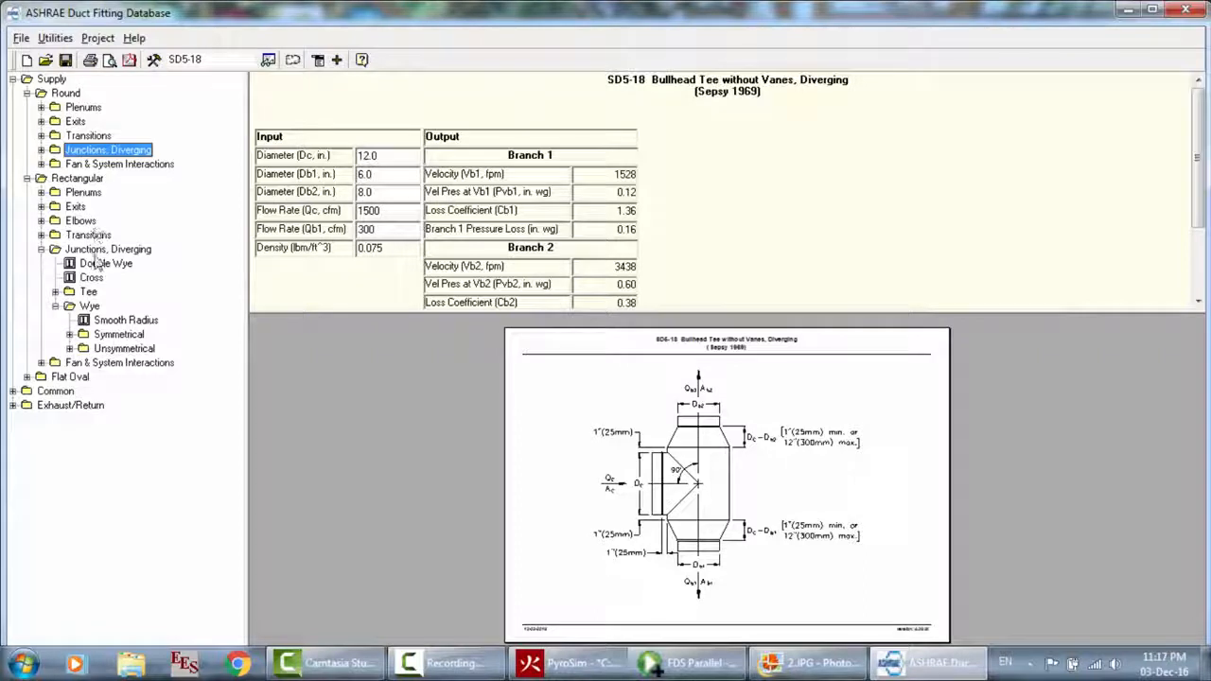
left_click(54, 291)
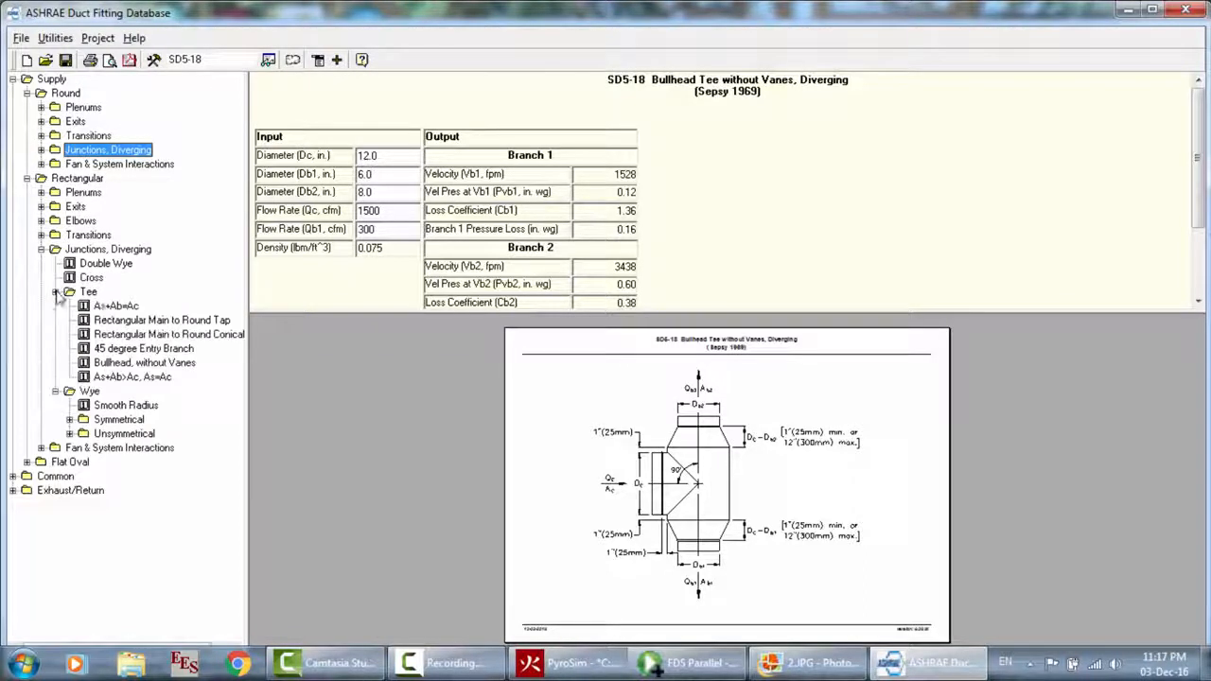
left_click(114, 306)
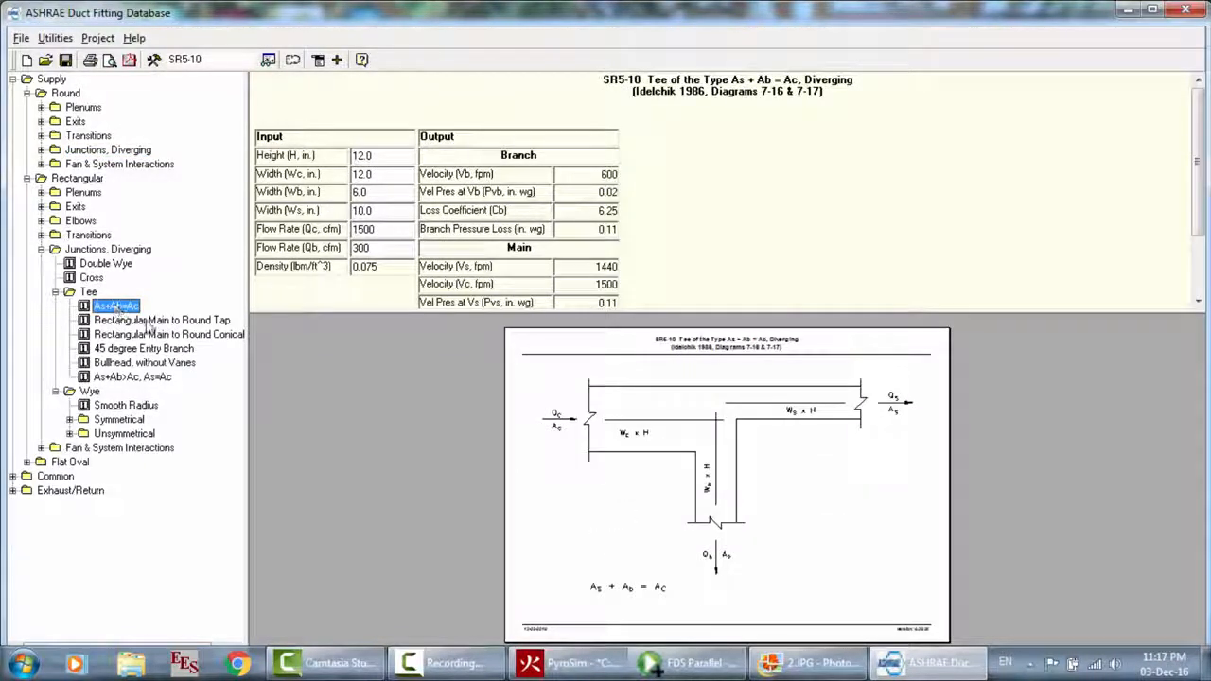
left_click(146, 321)
left_click(144, 337)
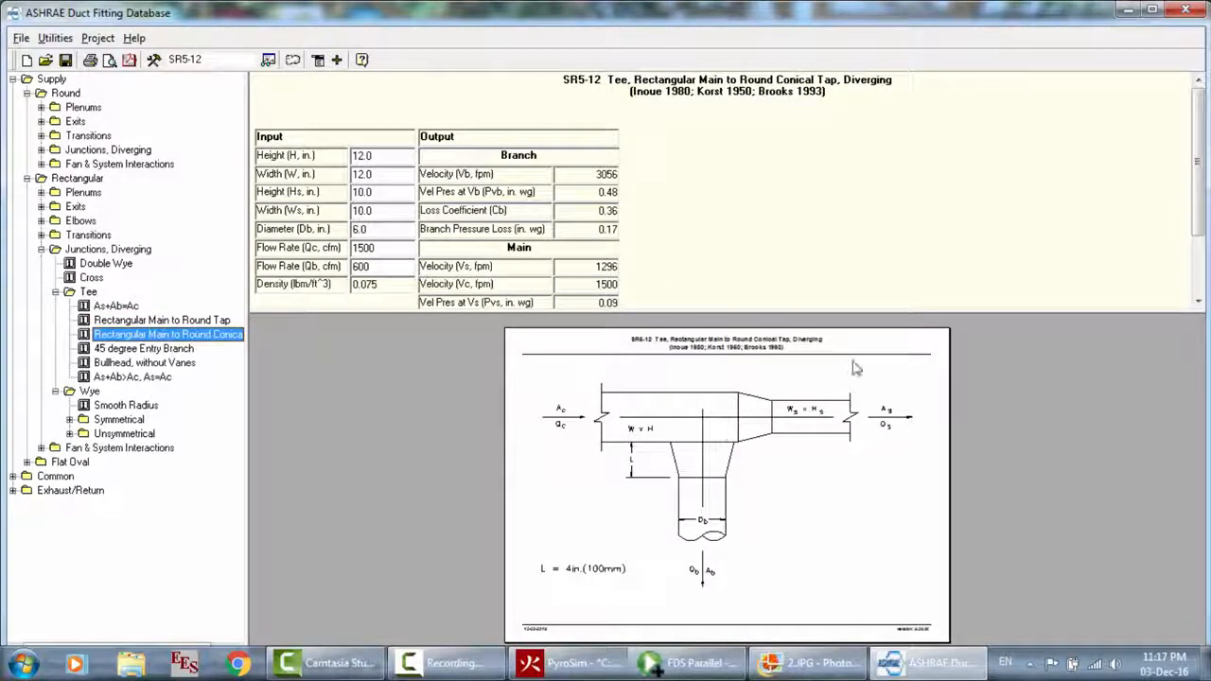
left_click(134, 349)
left_click(140, 364)
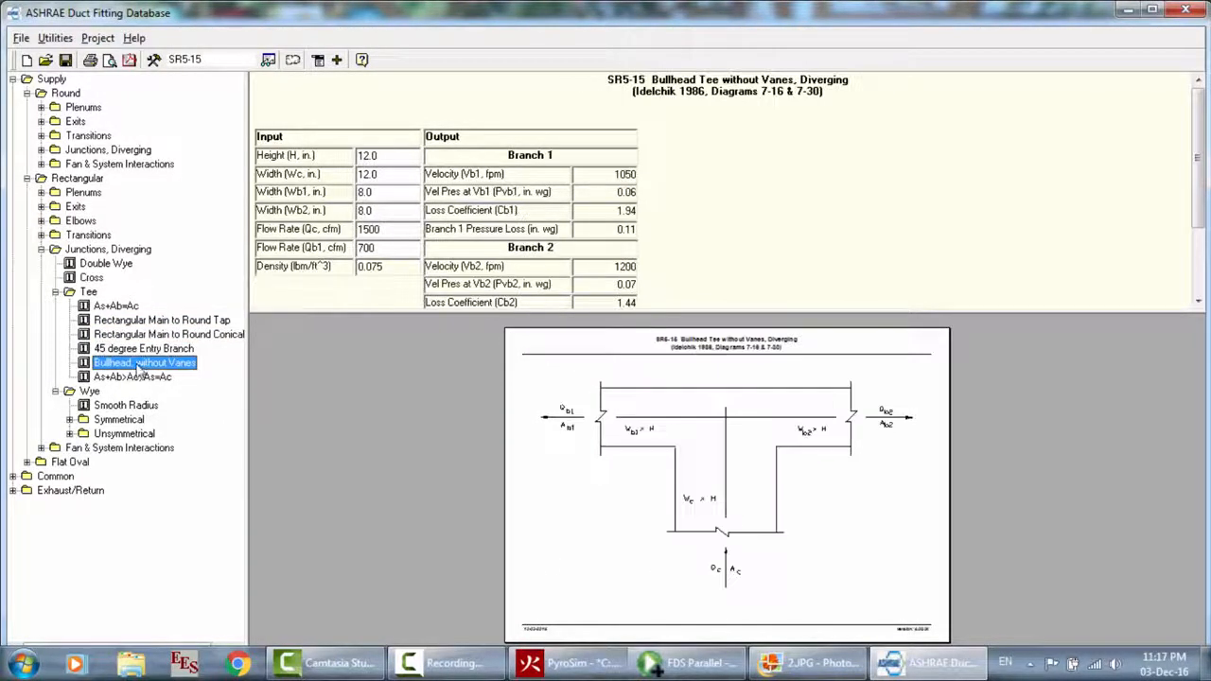
left_click(123, 377)
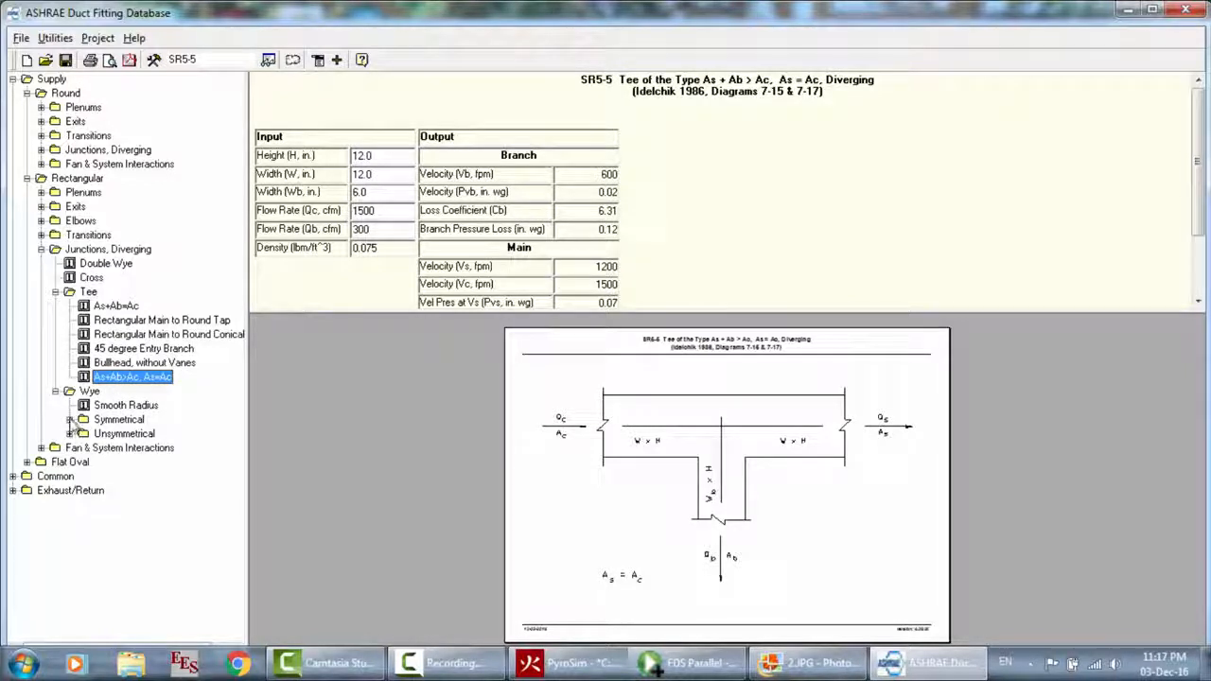
Show the symmetrical rectangular wyes and view the rectangular duct transitions, including Round to Rectangular, SR4-3
left_click(69, 419)
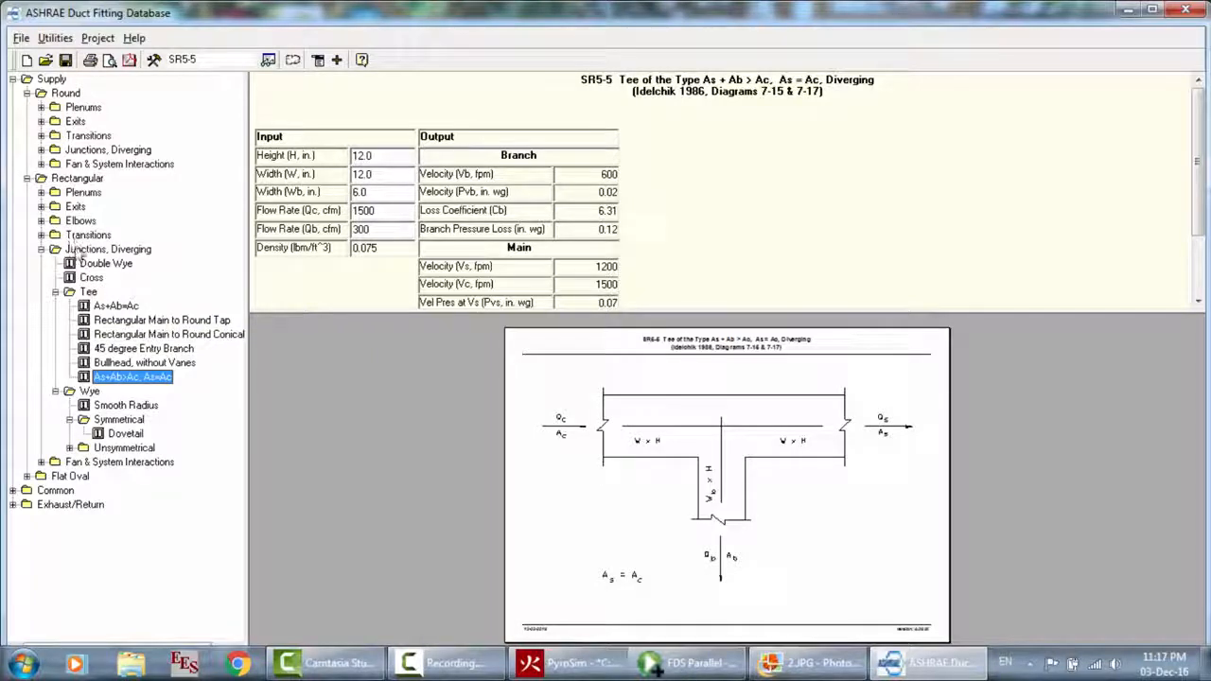
left_click(40, 235)
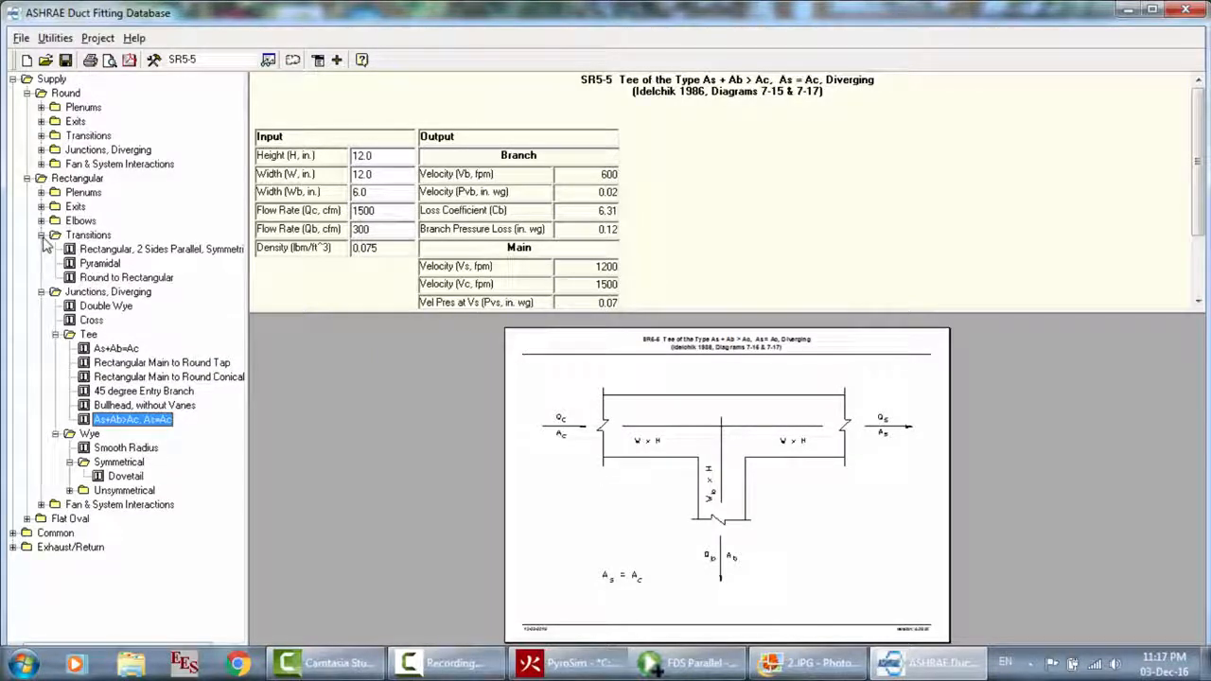
left_click(113, 250)
left_click(108, 277)
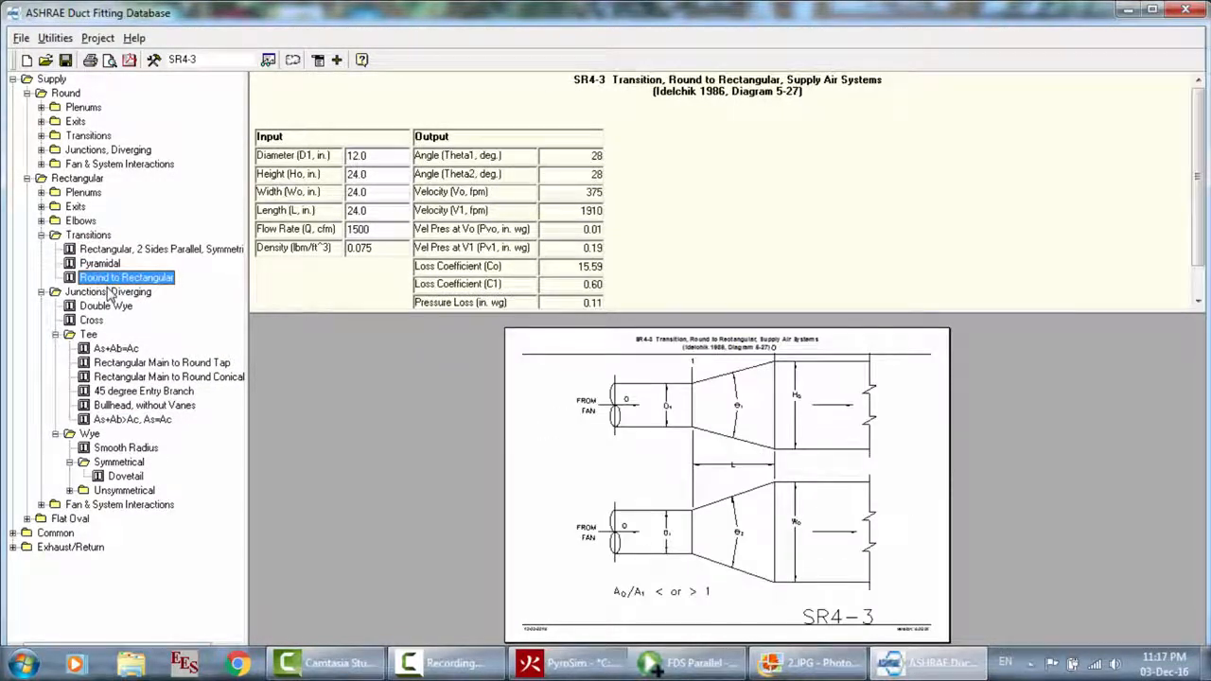
Compare the rectangular diverging double wye, SR5-20, cross, SR5-21, and As+Ab>Ac tee, SR5-5
left_click(109, 293)
left_click(106, 307)
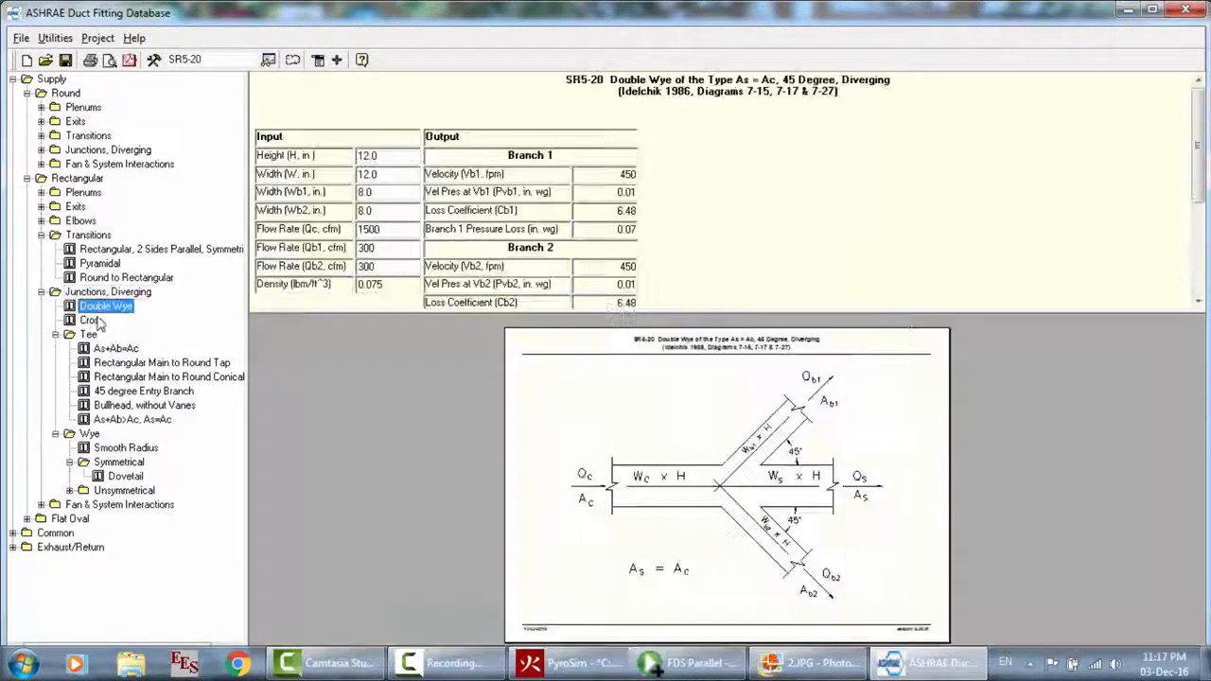
left_click(91, 321)
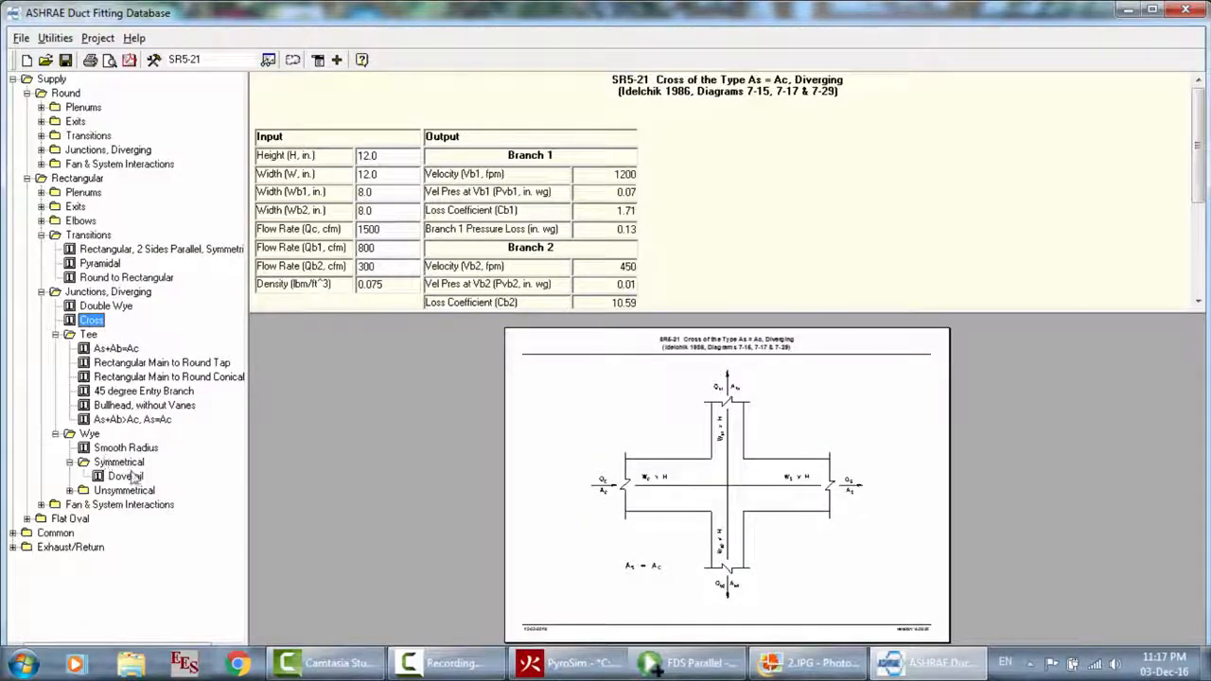
left_click(123, 419)
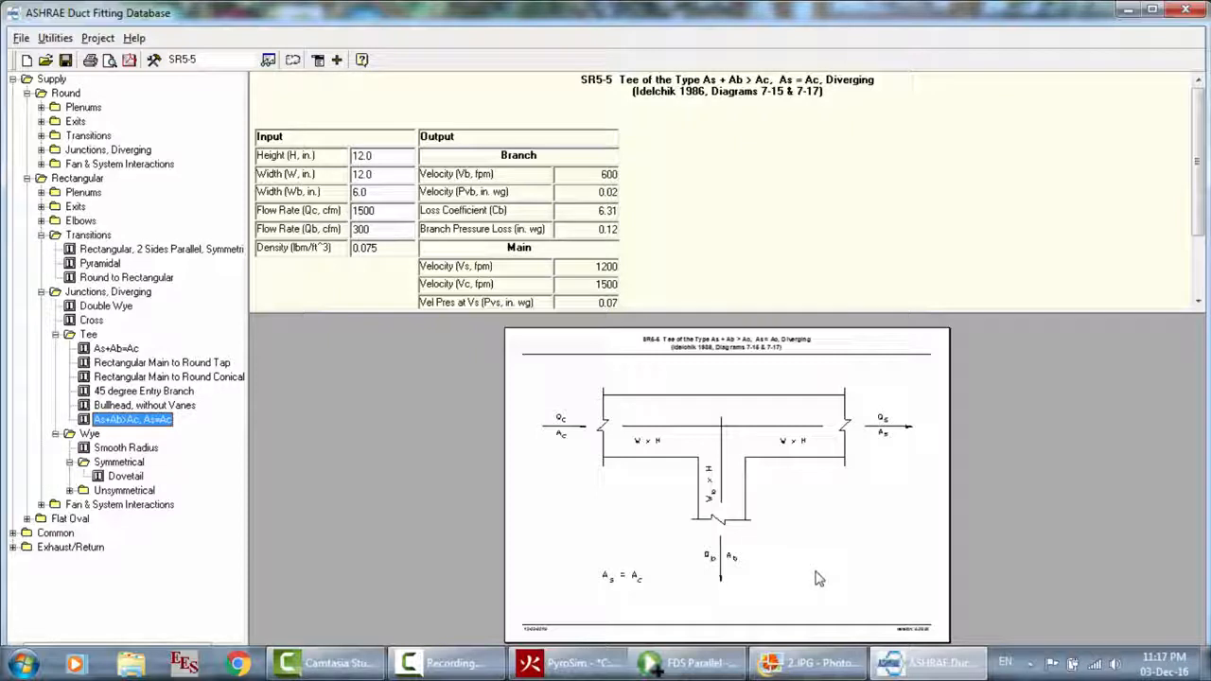
left_click(444, 662)
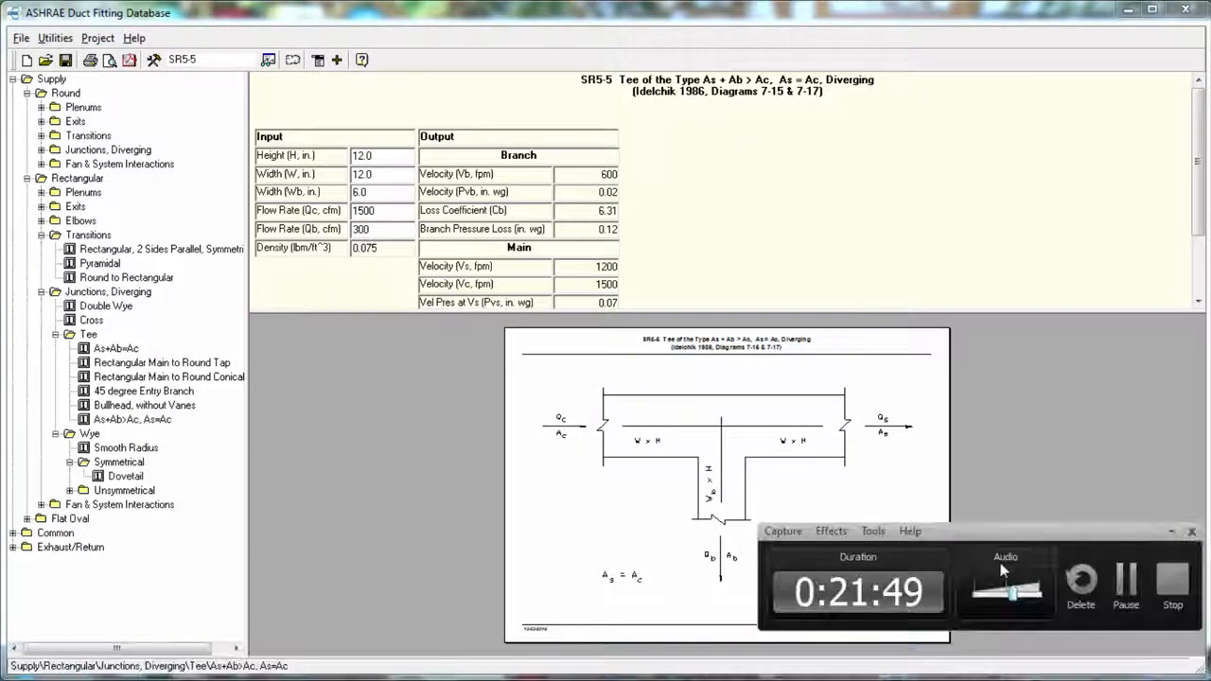
left_click(1125, 584)
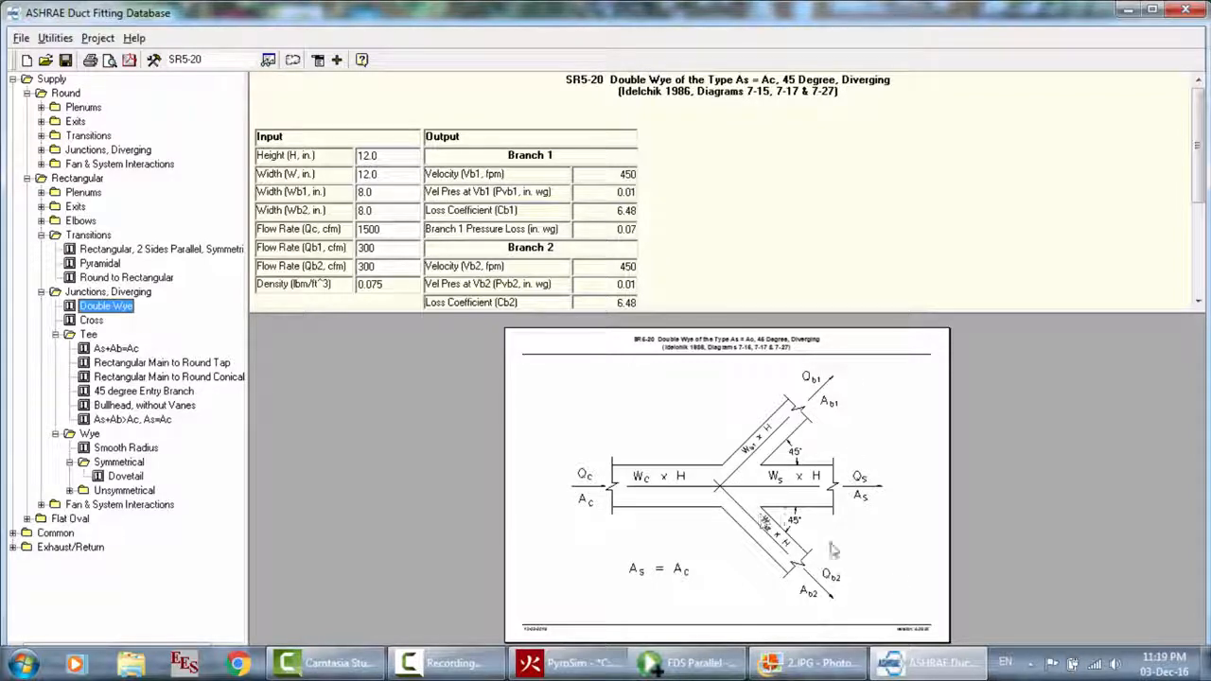
Compare the rectangular diverging tees from As+Ab=Ac, SR5-10, to As+Ab>Ac, As=Ac, and open the Smooth Radius wye, SR5-1
left_click(116, 350)
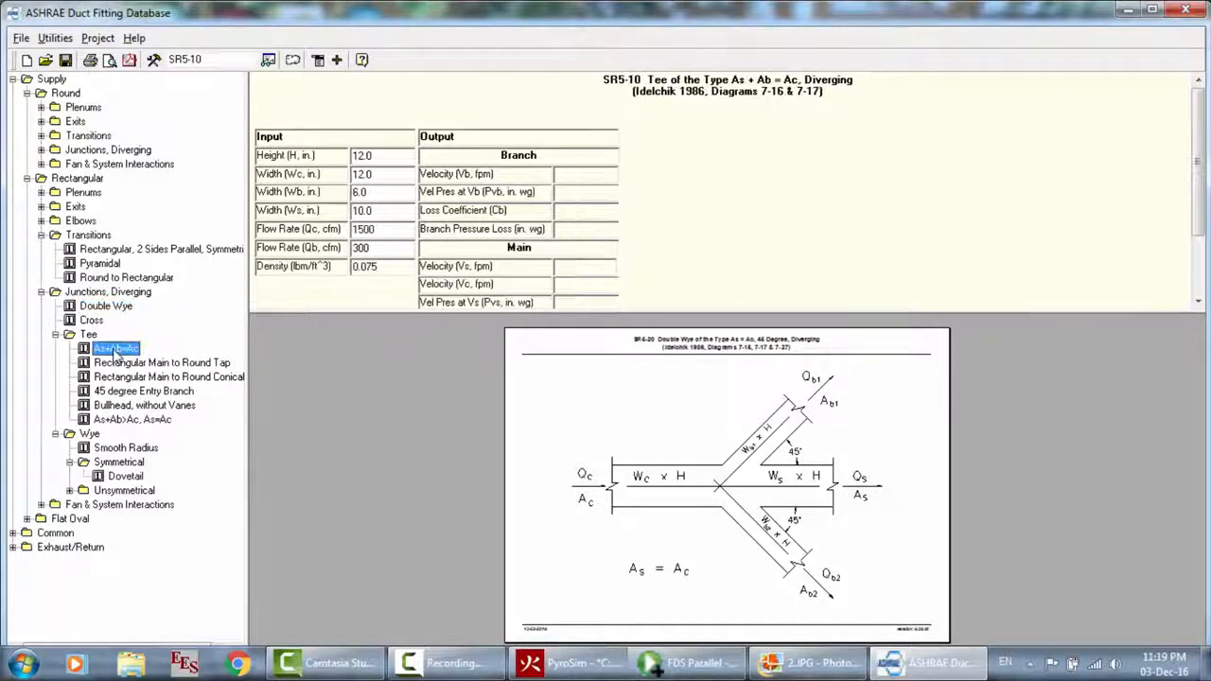
left_click(122, 365)
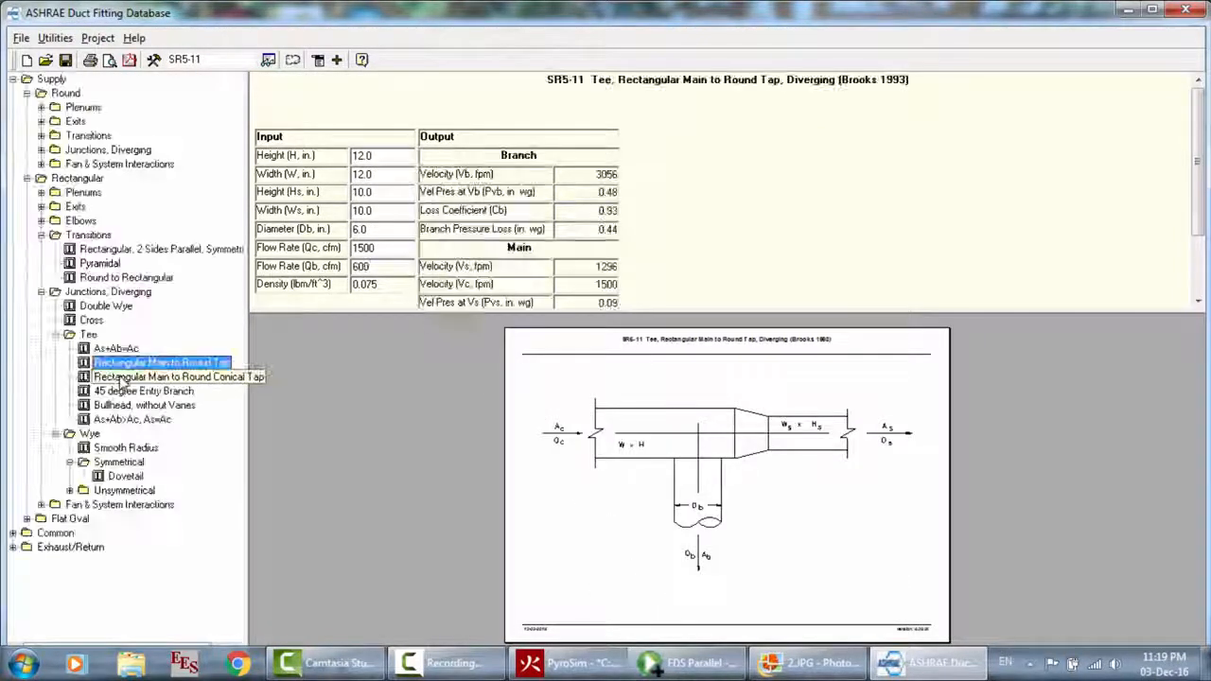
left_click(122, 376)
left_click(122, 391)
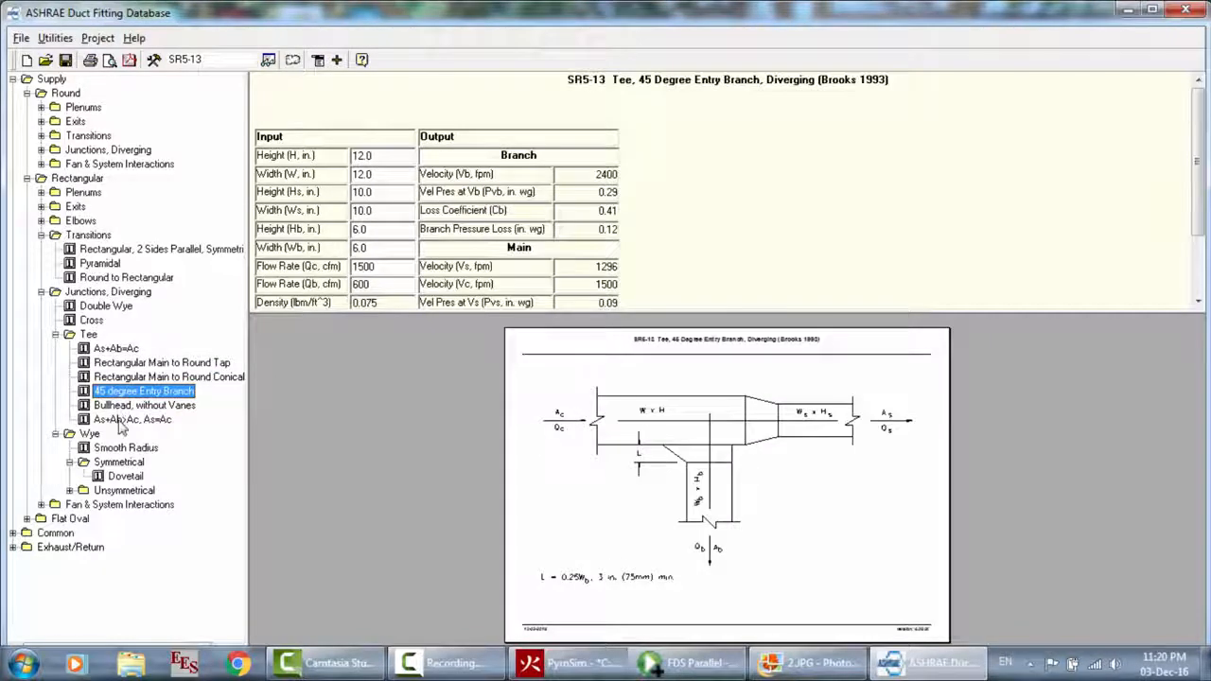
left_click(120, 419)
left_click(123, 448)
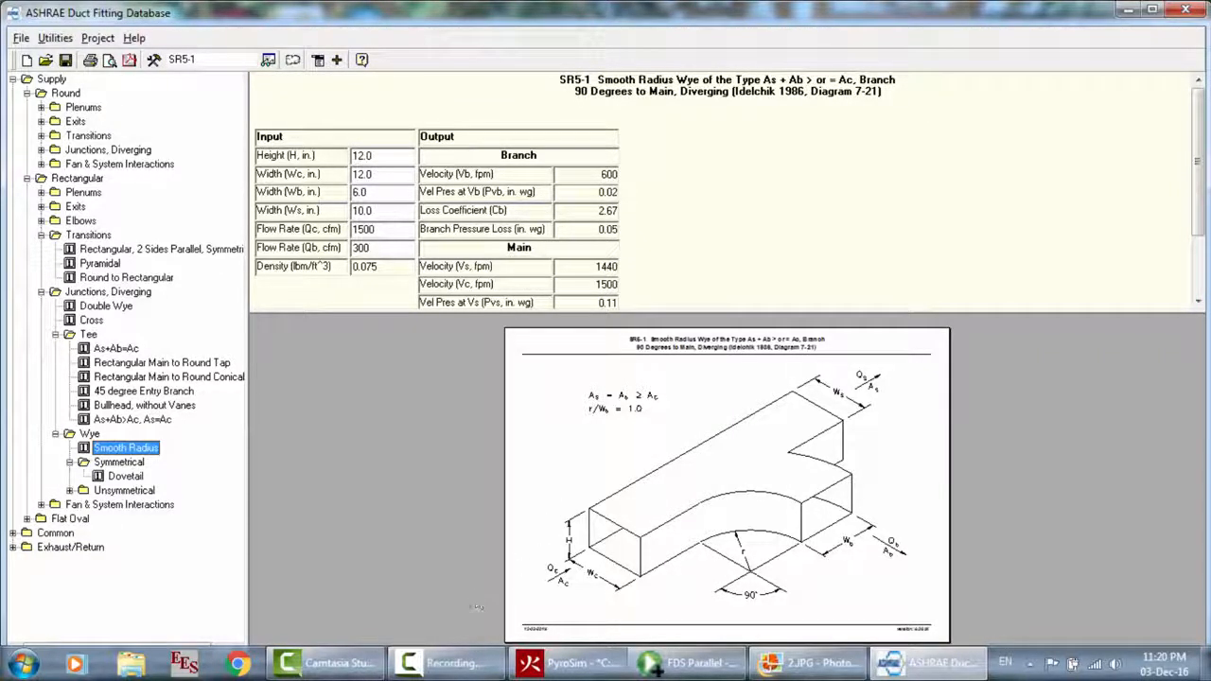
Check the worked example's SR5-1 inputs in image 4.JPG in Photo Gallery and return to the ASHRAE Duct Fitting Database
left_click(407, 663)
left_click(1121, 588)
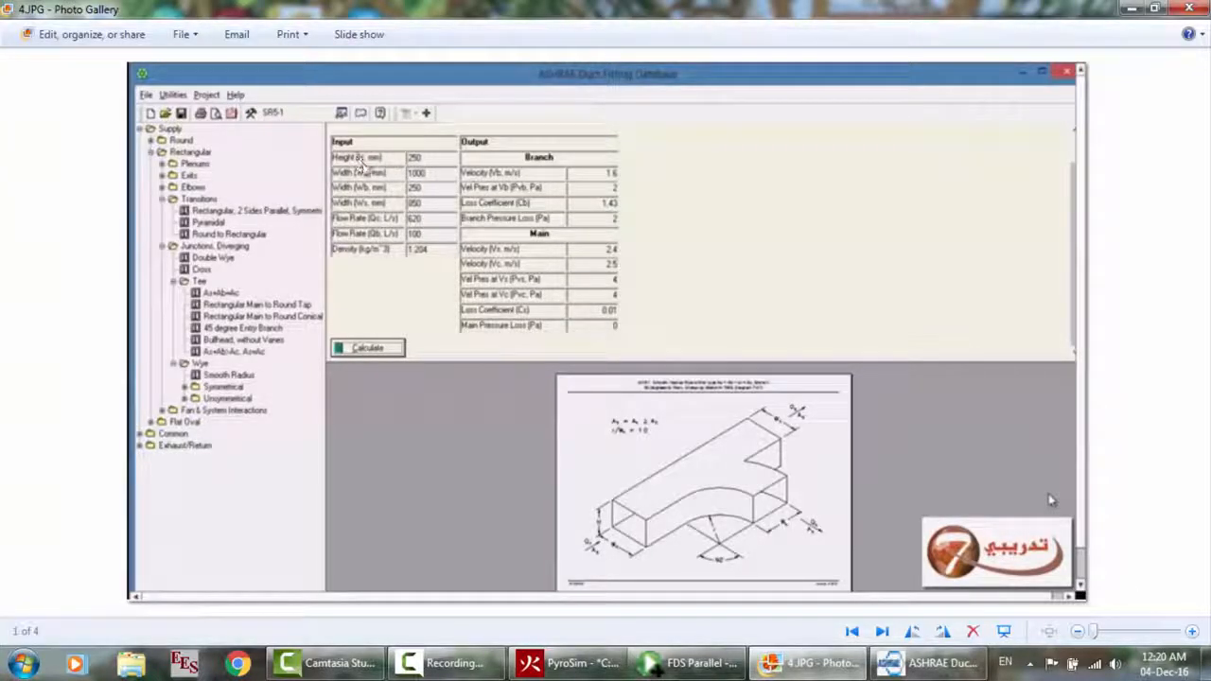
left_click(913, 662)
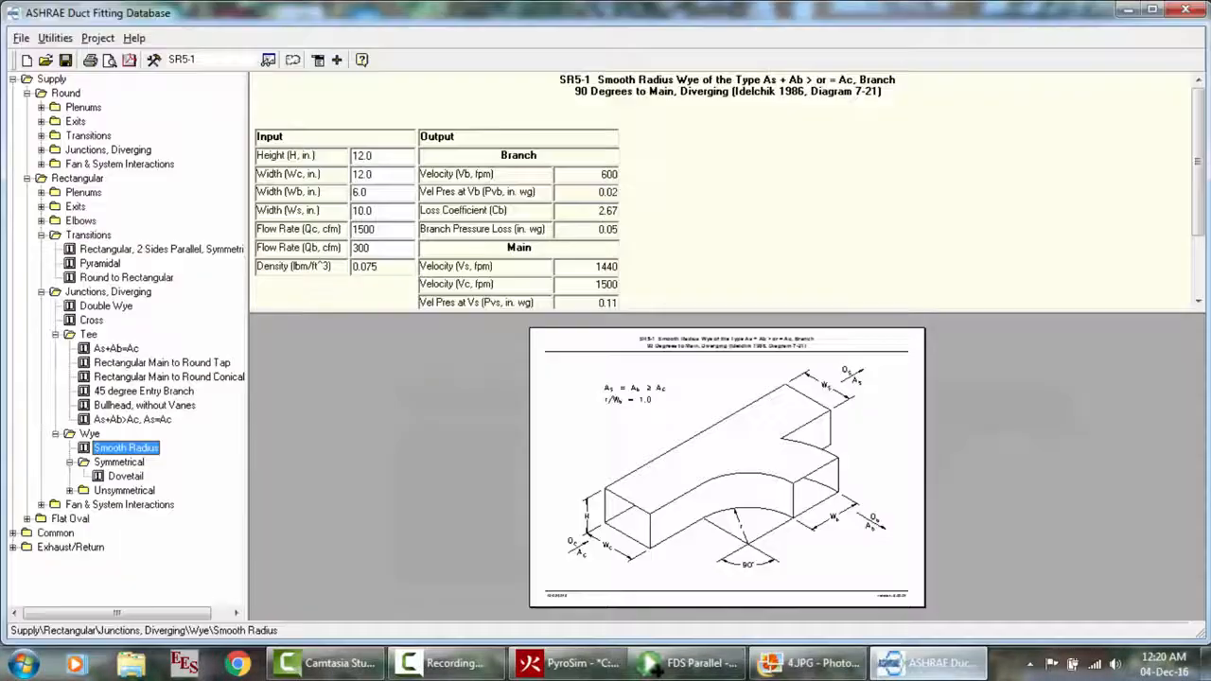
Set the unit preferences to metric, with duct sizes in mm and flow rates in L/s
left_click(375, 157)
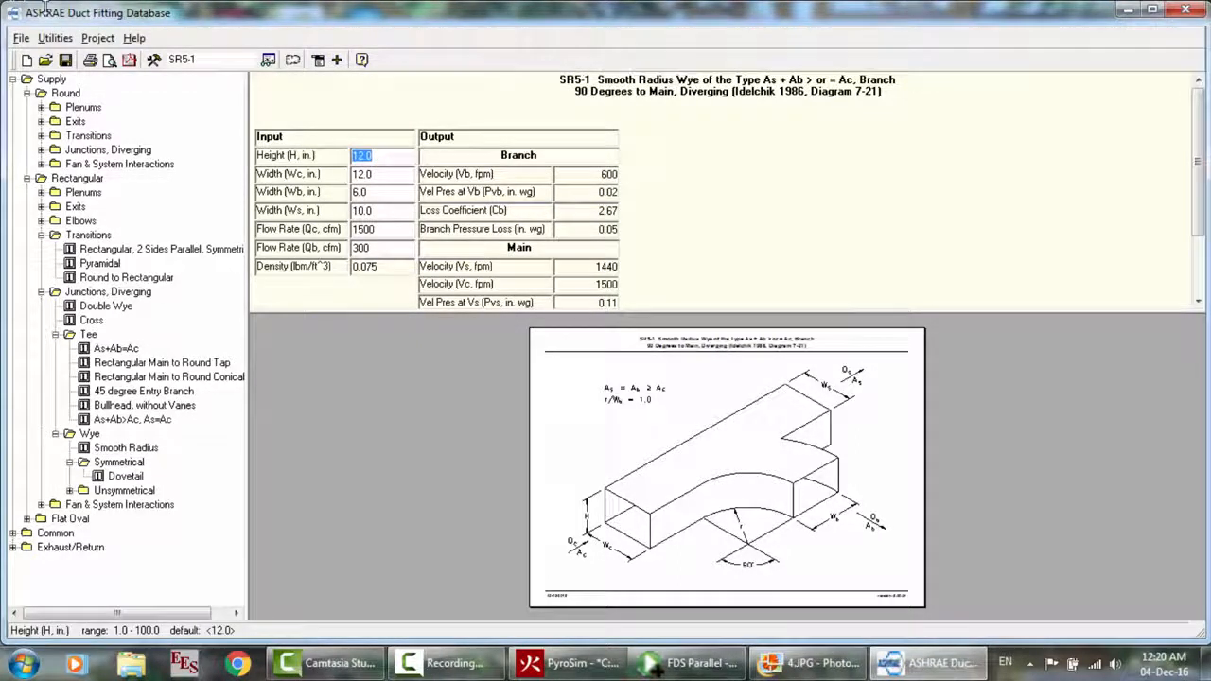
double_click(176, 15)
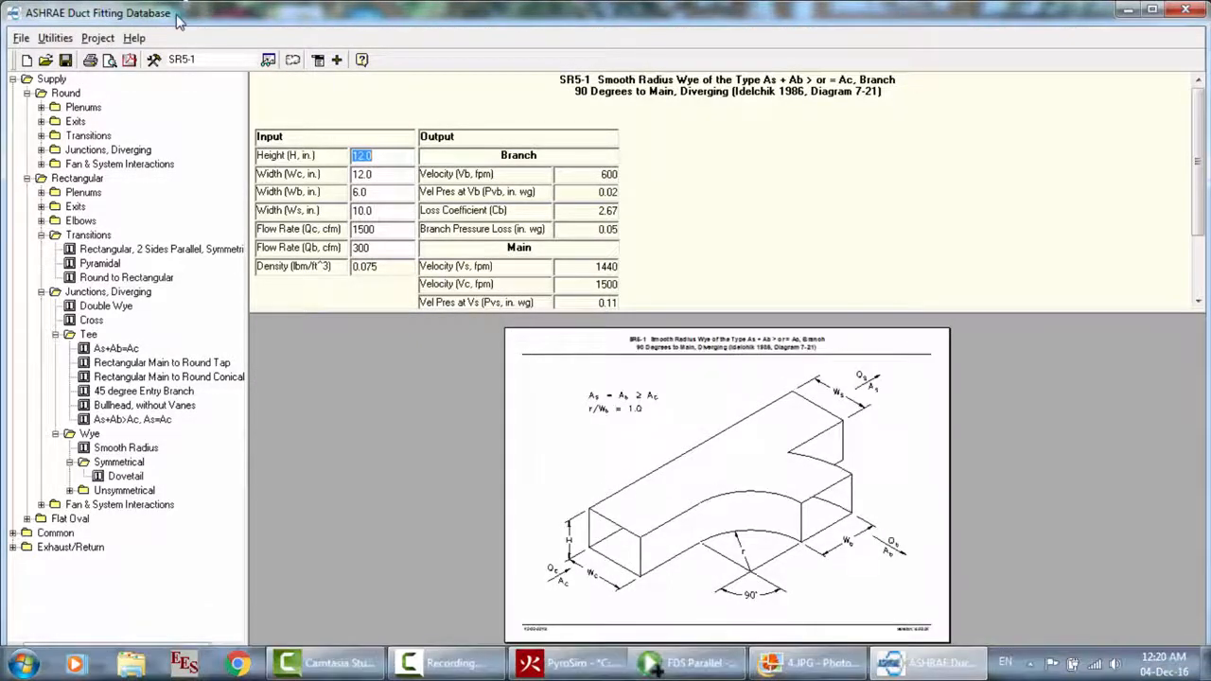
left_click(96, 38)
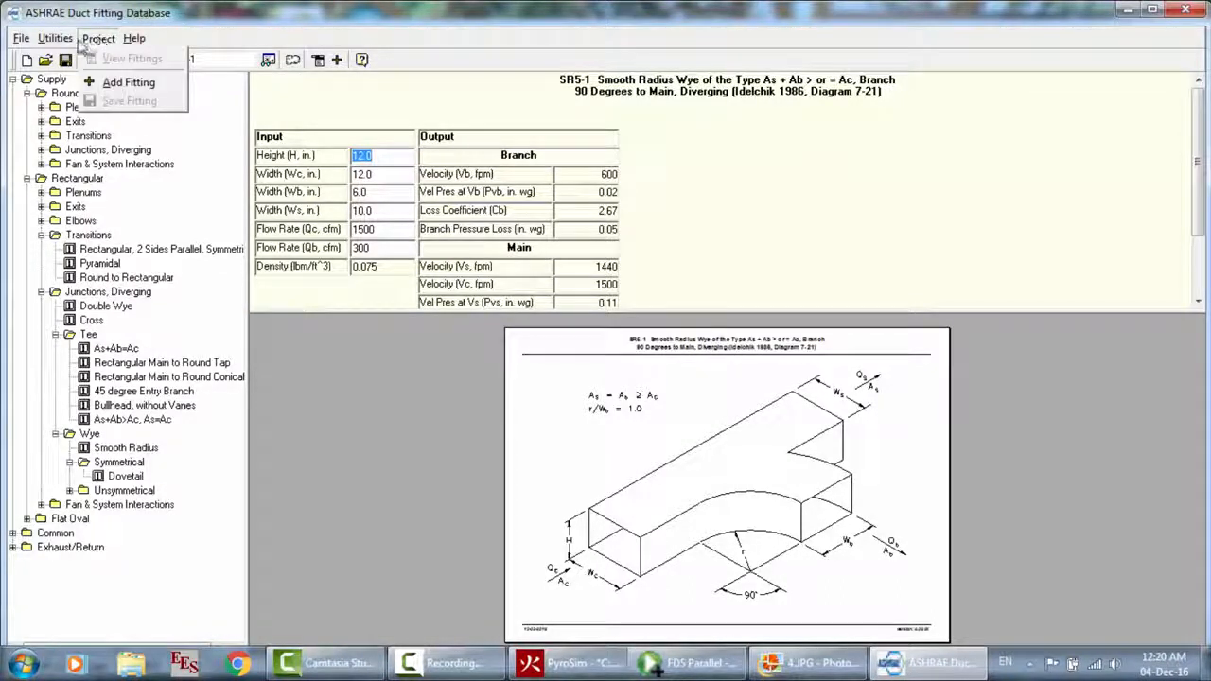
mouse_move(55, 38)
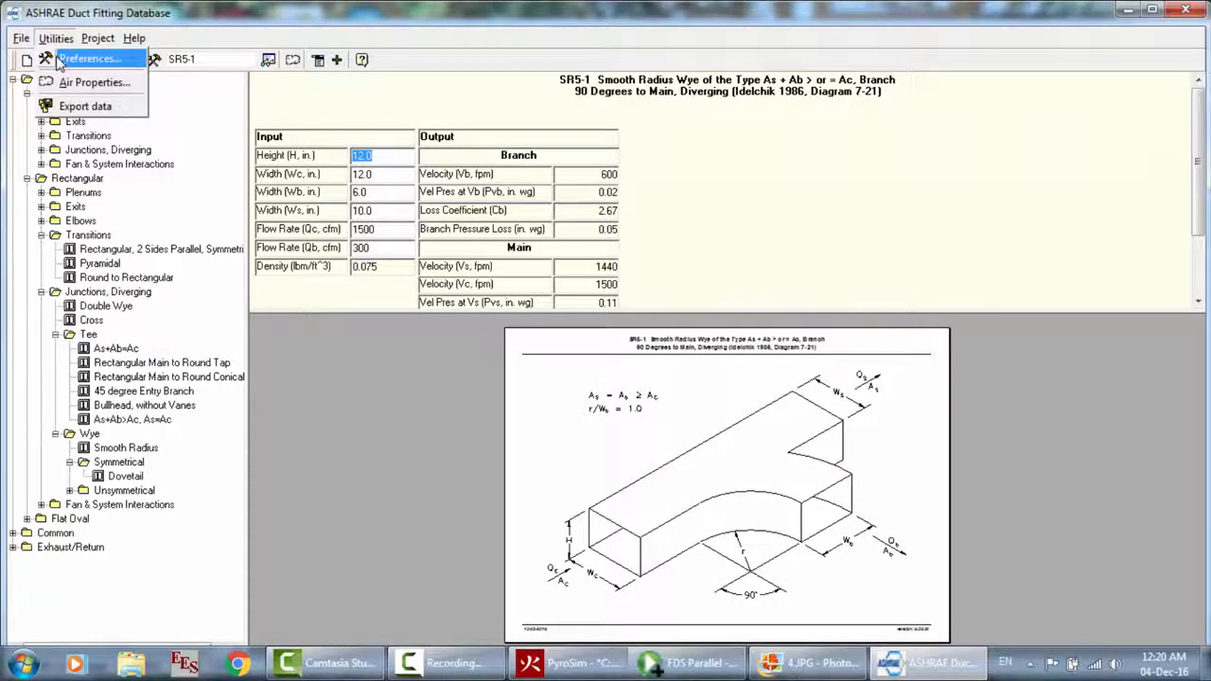
left_click(59, 59)
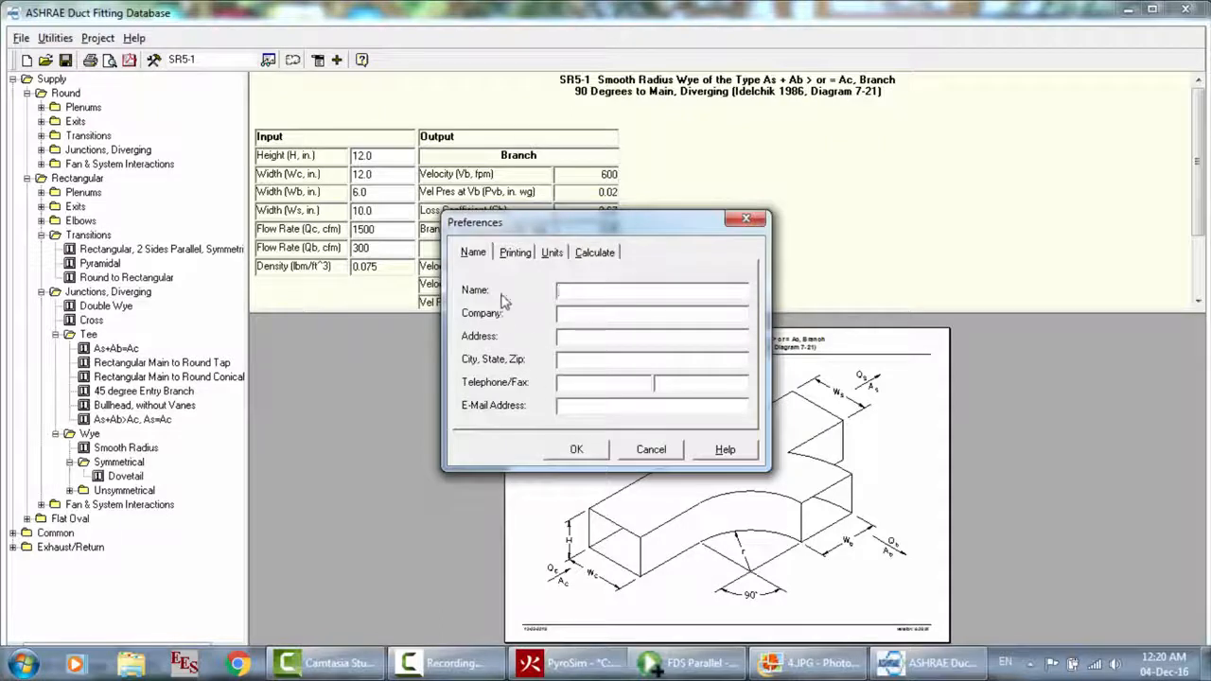
left_click(556, 255)
left_click(612, 337)
left_click(576, 452)
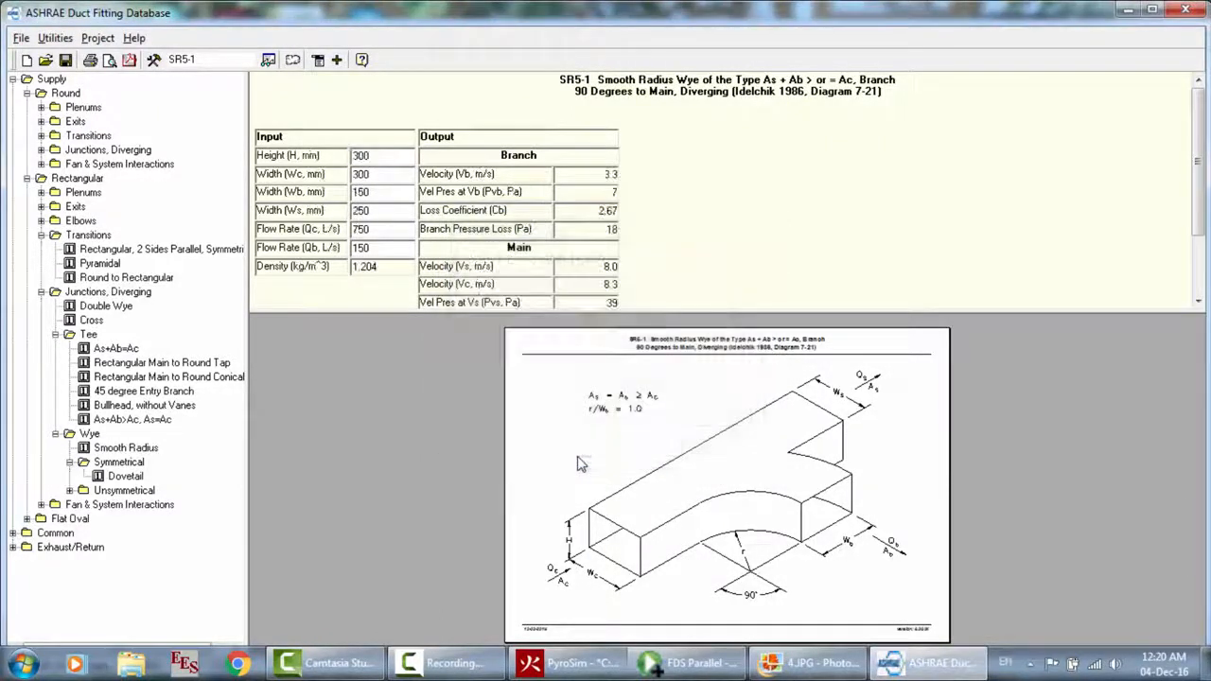
Set the smooth radius wye's height H to 250 mm and width Wc to 1000 mm, following the reference image
left_click(379, 156)
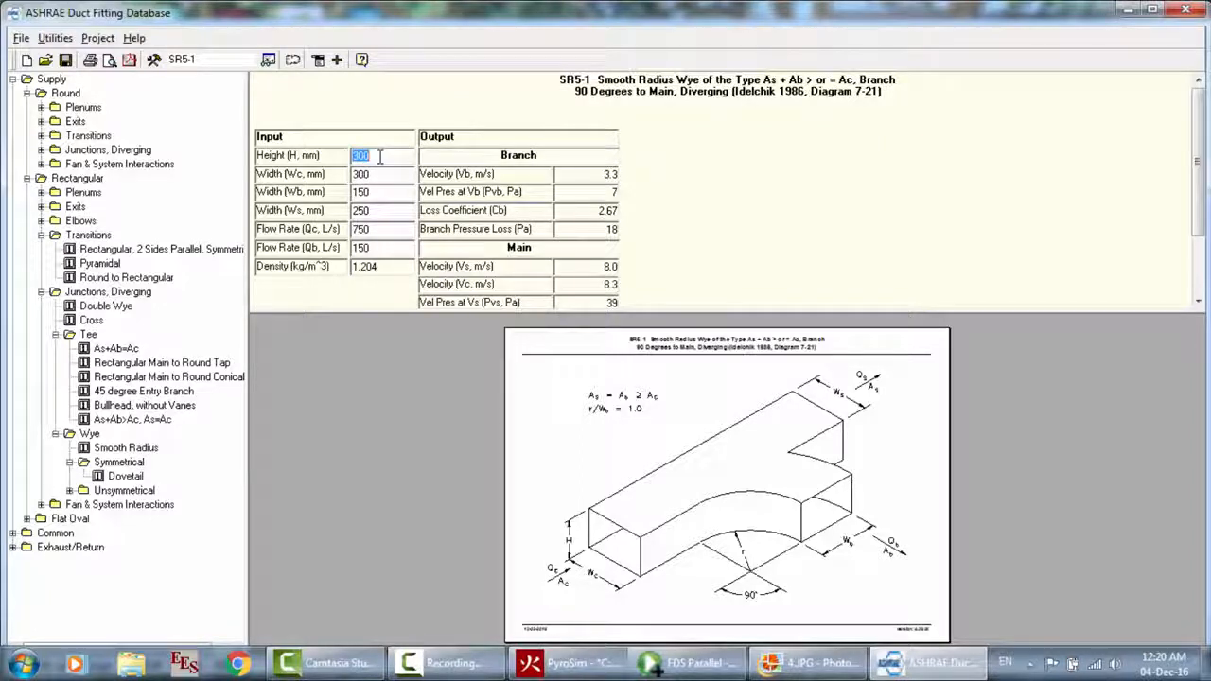
type("250")
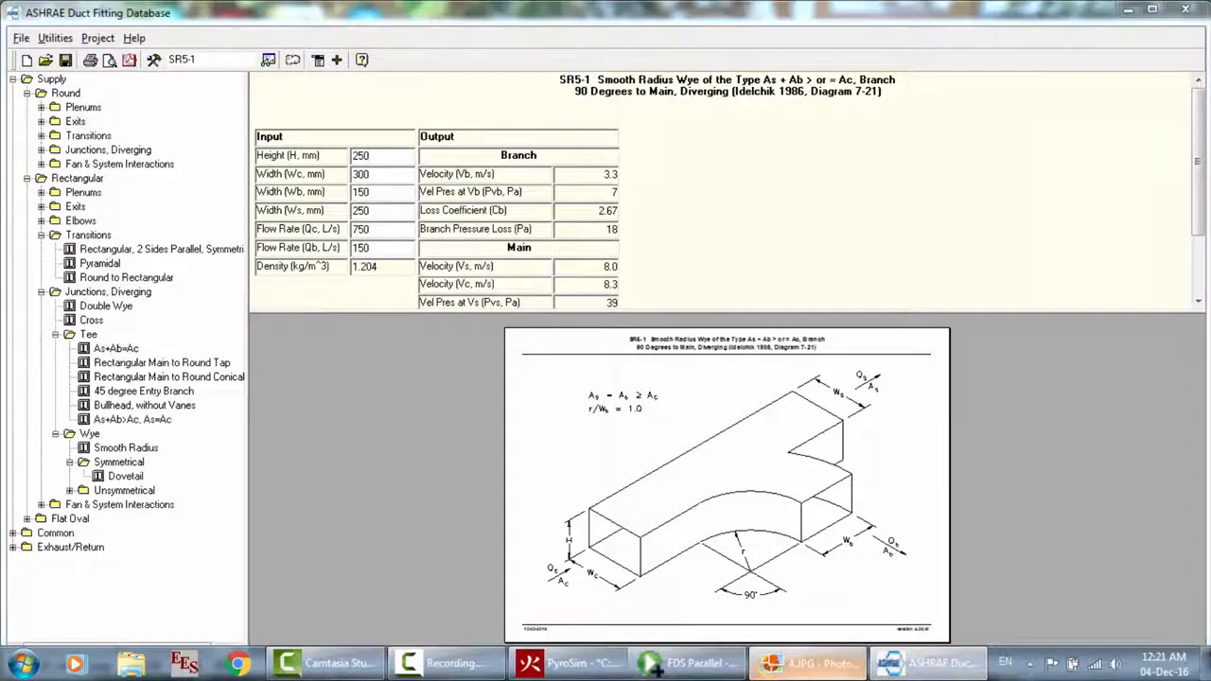
left_click(809, 662)
left_click(922, 662)
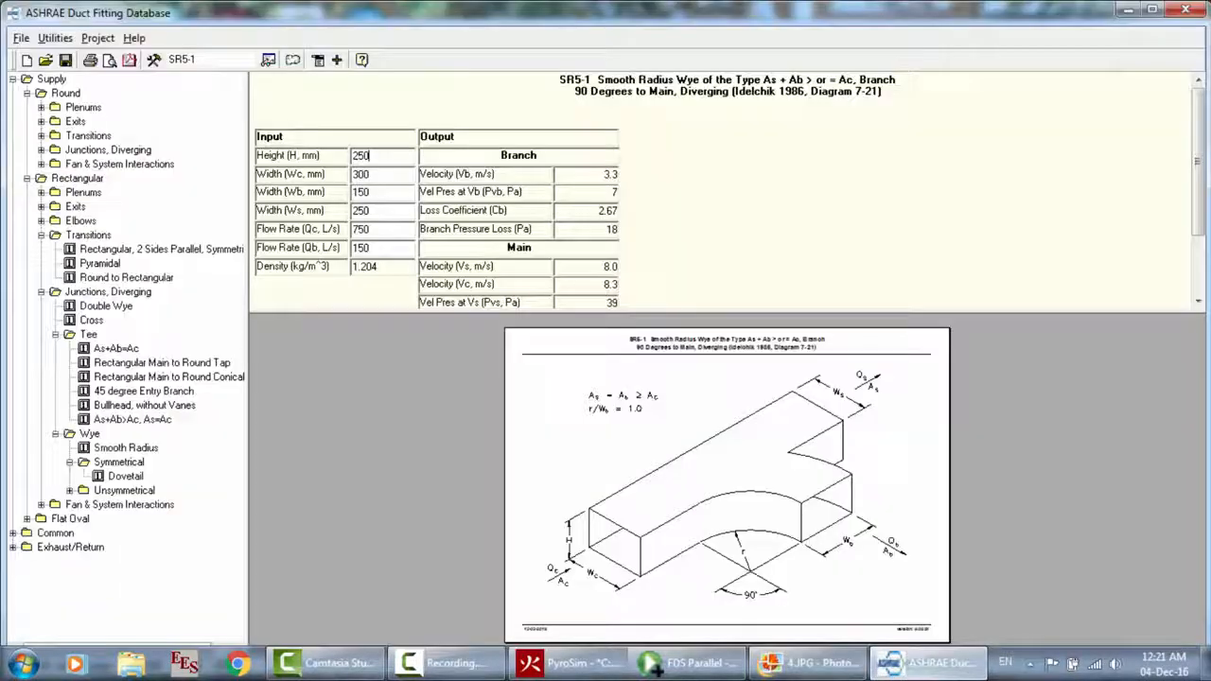
left_click(376, 174)
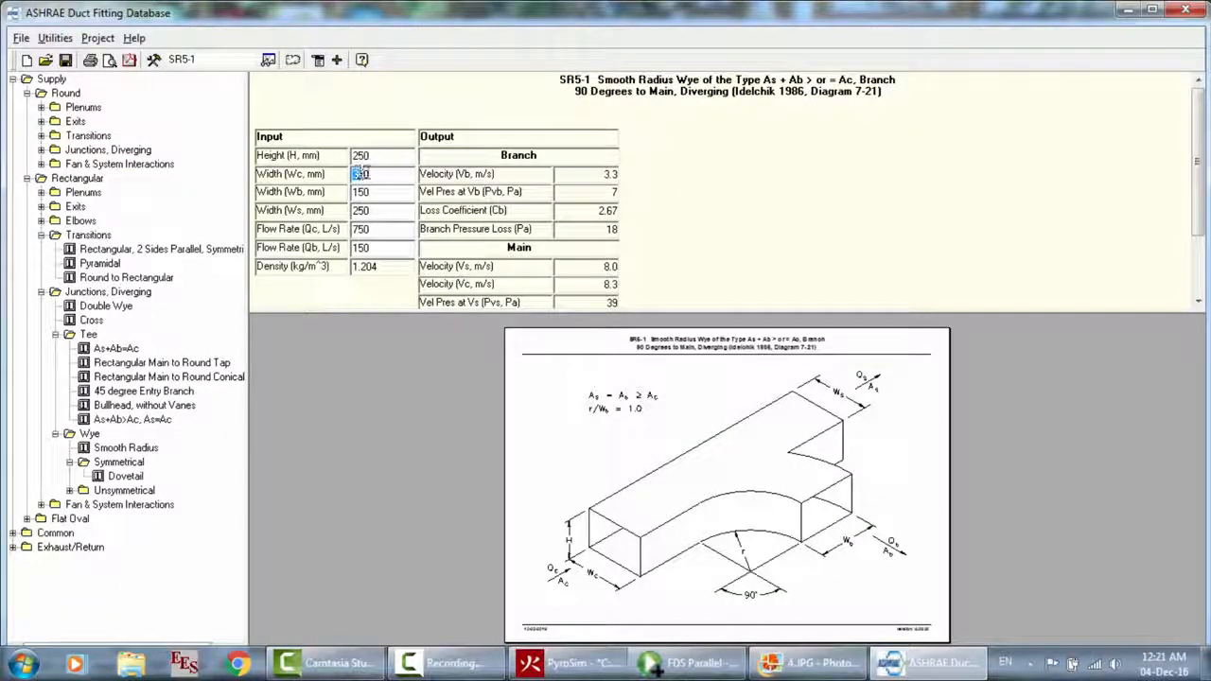
type("1000")
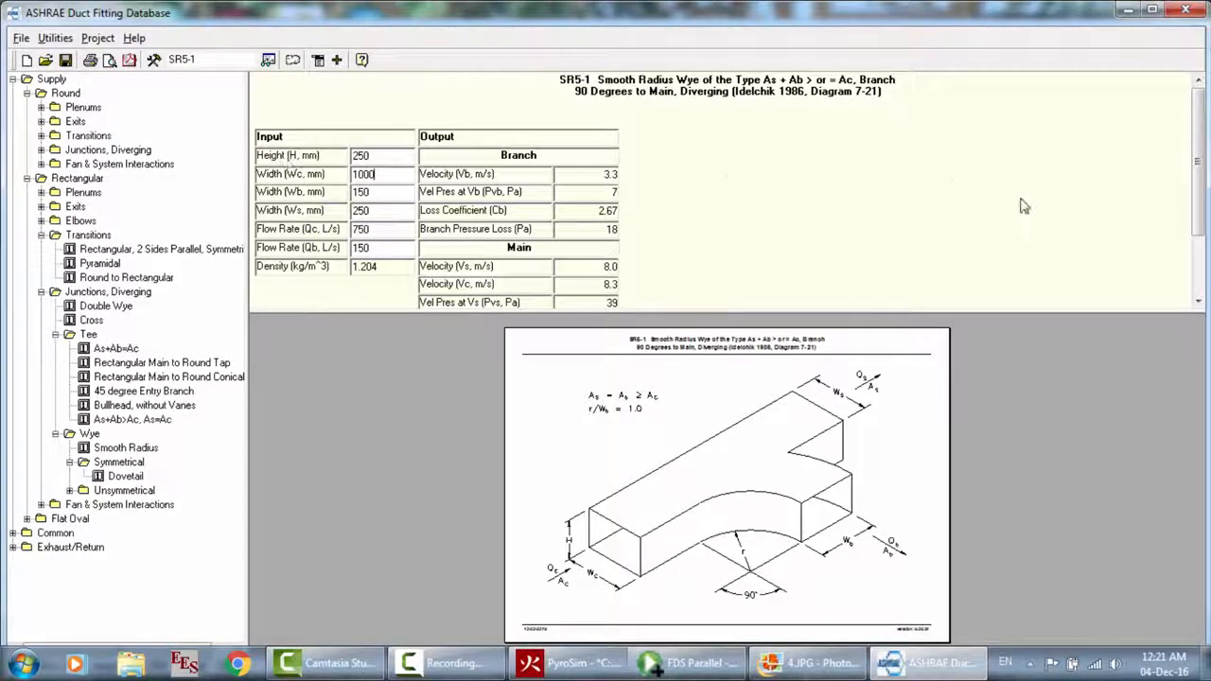
Set the wye's branch width Wb to 250 mm and width Ws to 850 mm, checking them against the reference image
left_click(1152, 10)
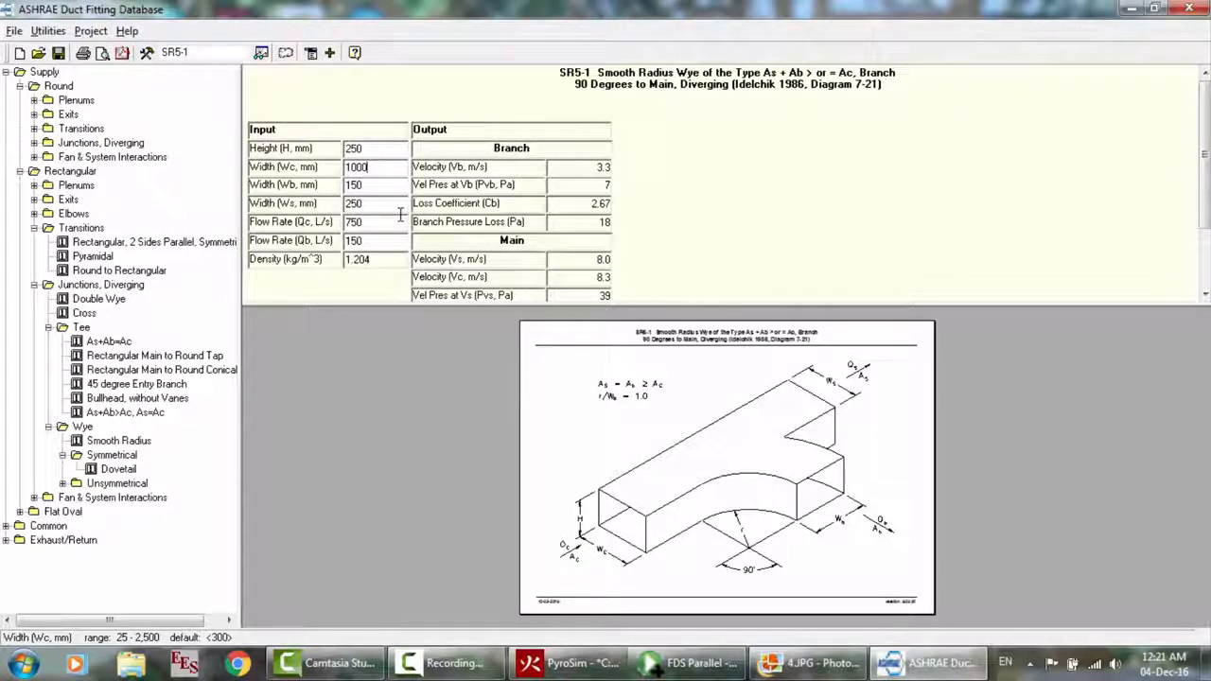
left_click(345, 184)
double_click(369, 185)
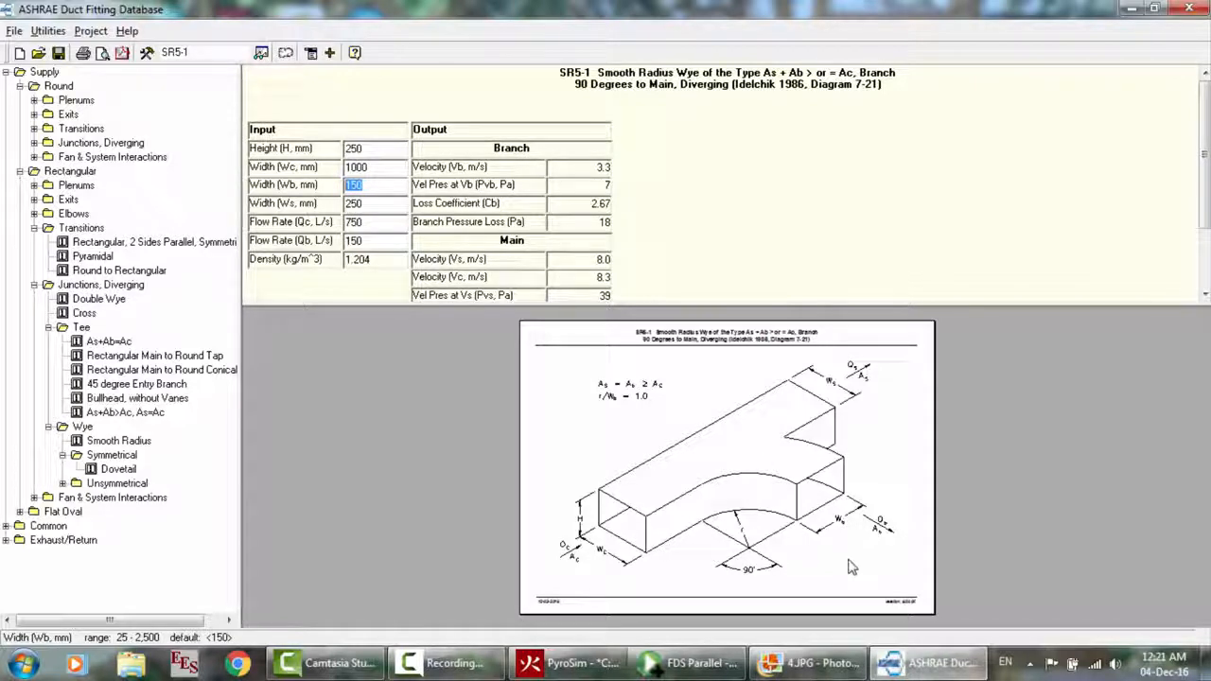
left_click(808, 662)
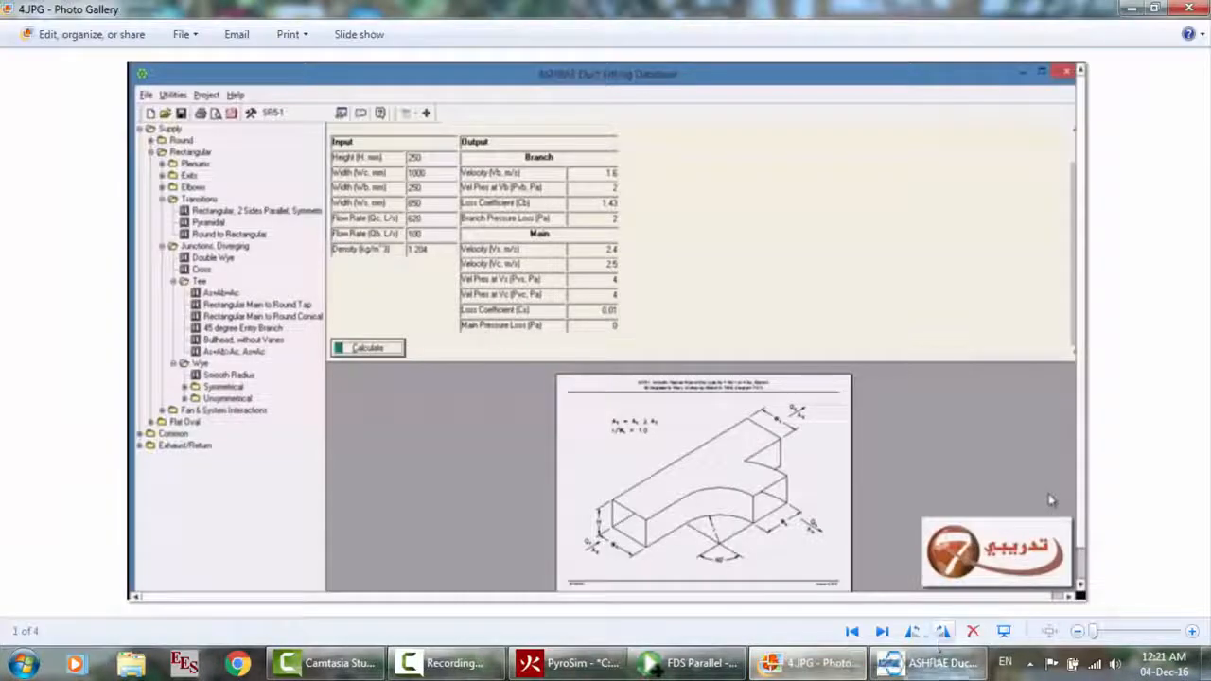
left_click(936, 662)
type("250")
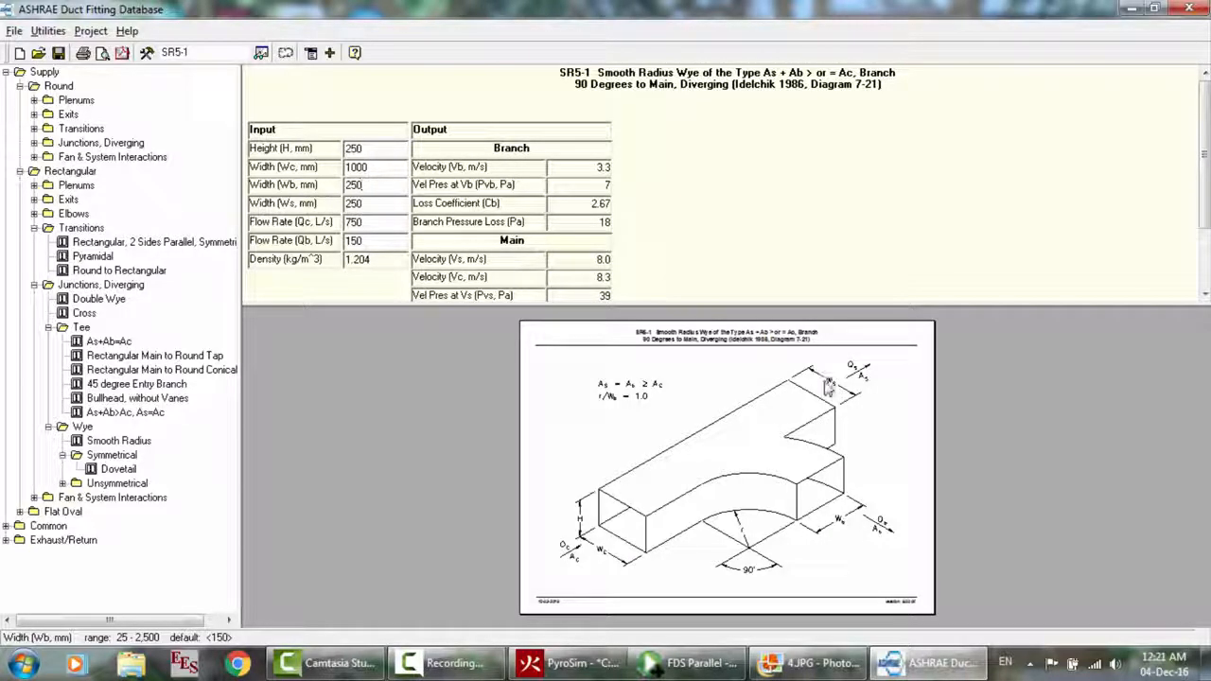
left_click(809, 662)
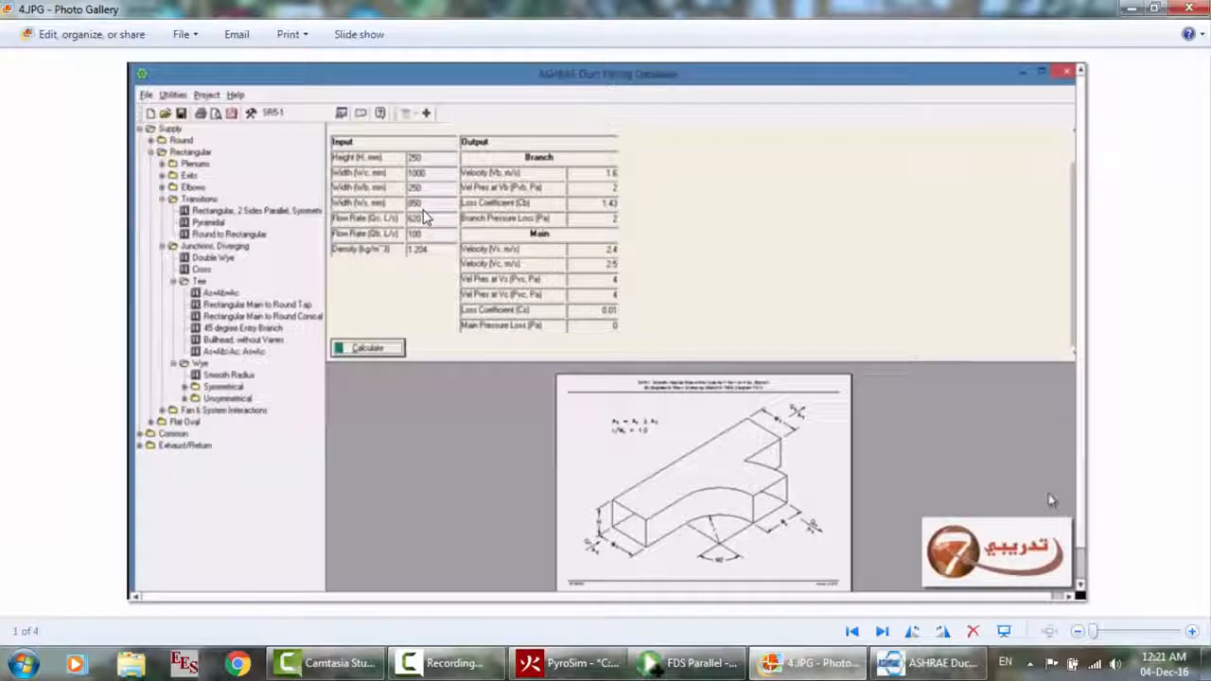
left_click(922, 662)
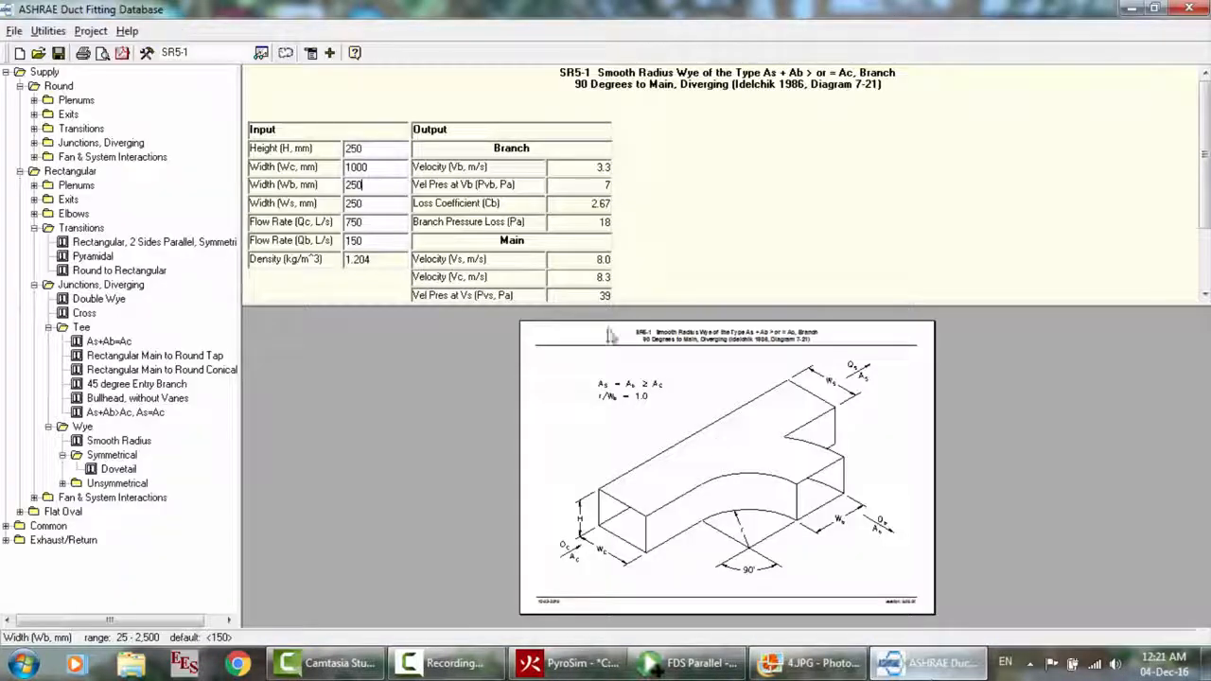
left_click(377, 205)
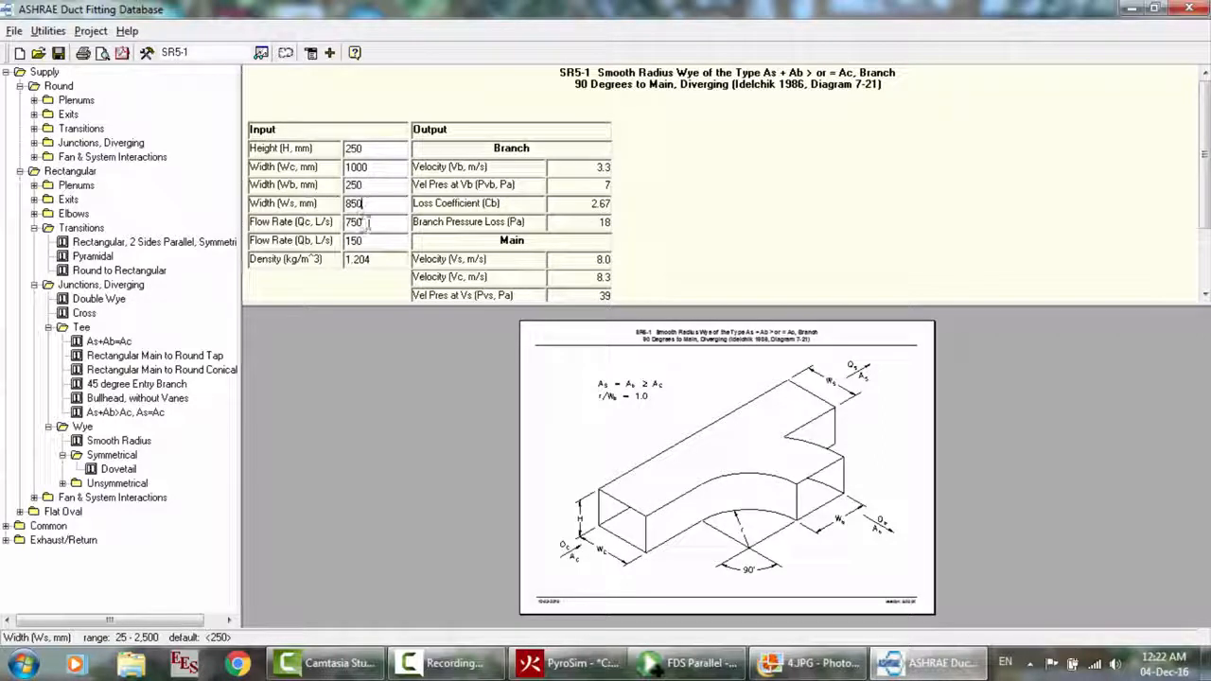
Set the wye's flow rate Qc to 620 L/s and branch flow rate Qb to 100 L/s, following the reference image
left_click(374, 223)
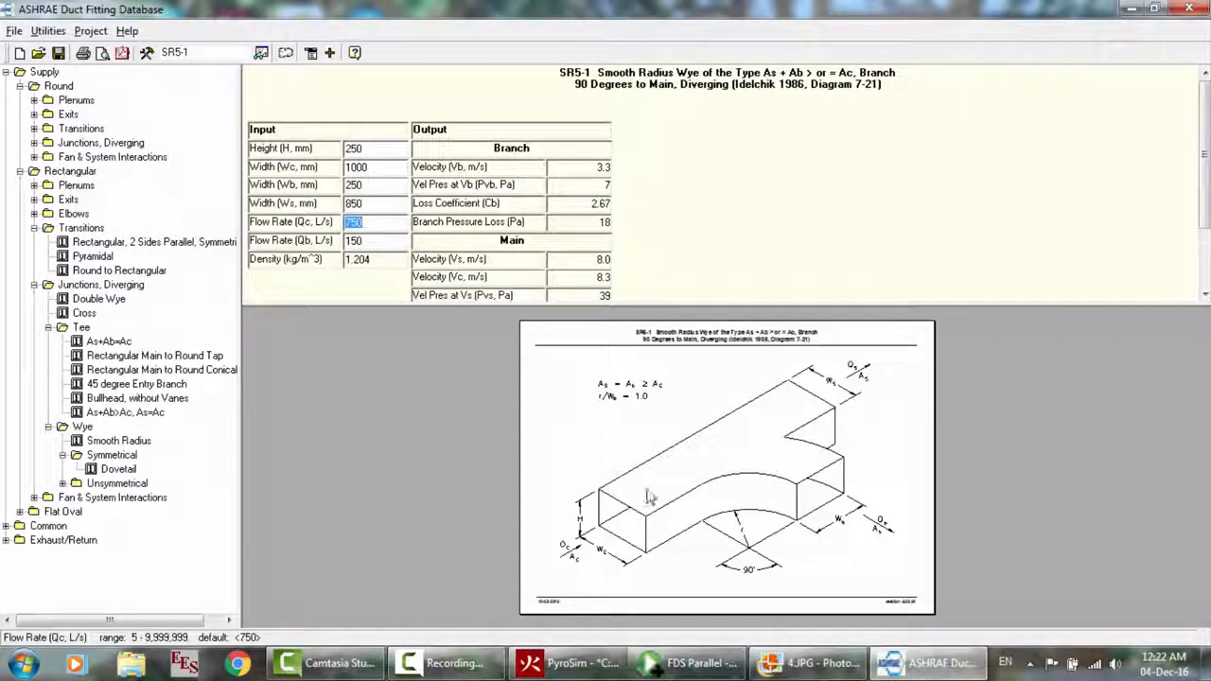
left_click(811, 663)
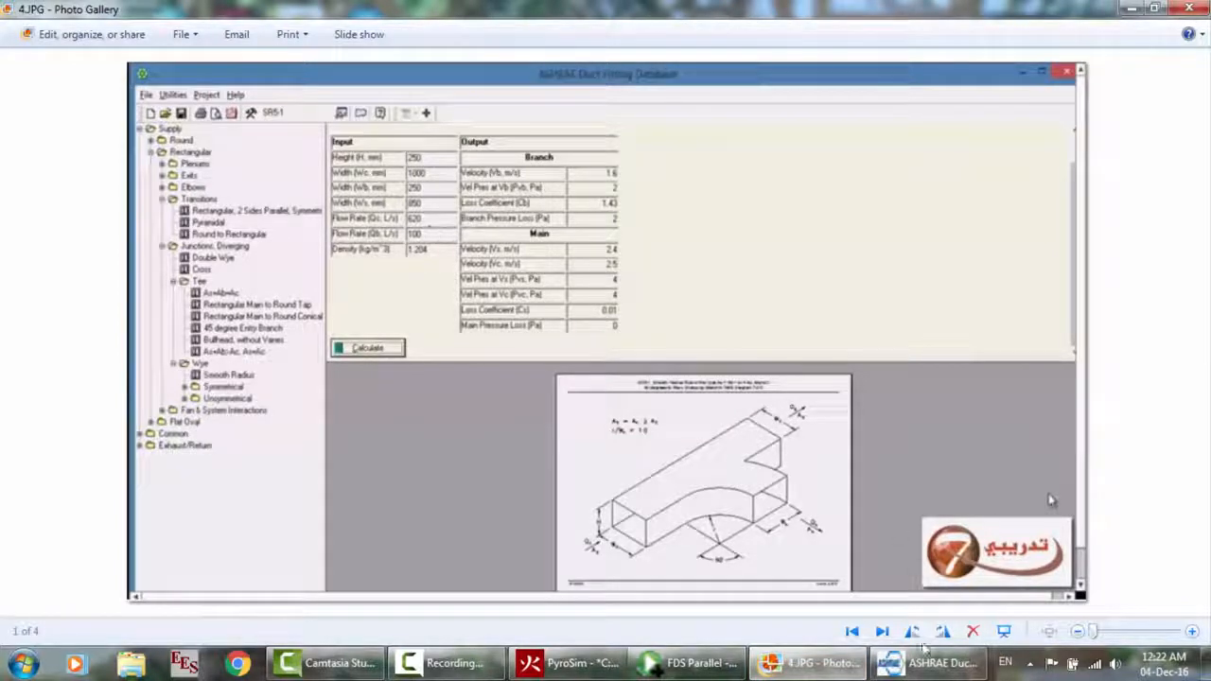
key("alt+Tab")
type("620")
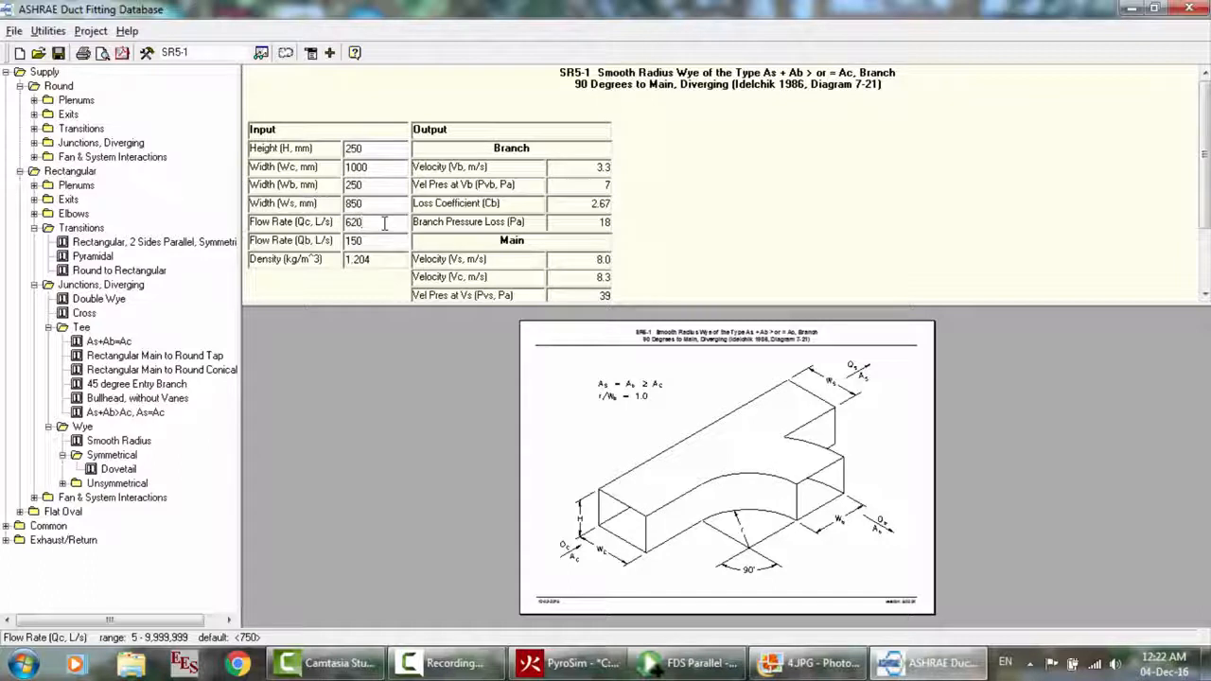
key("alt+Tab")
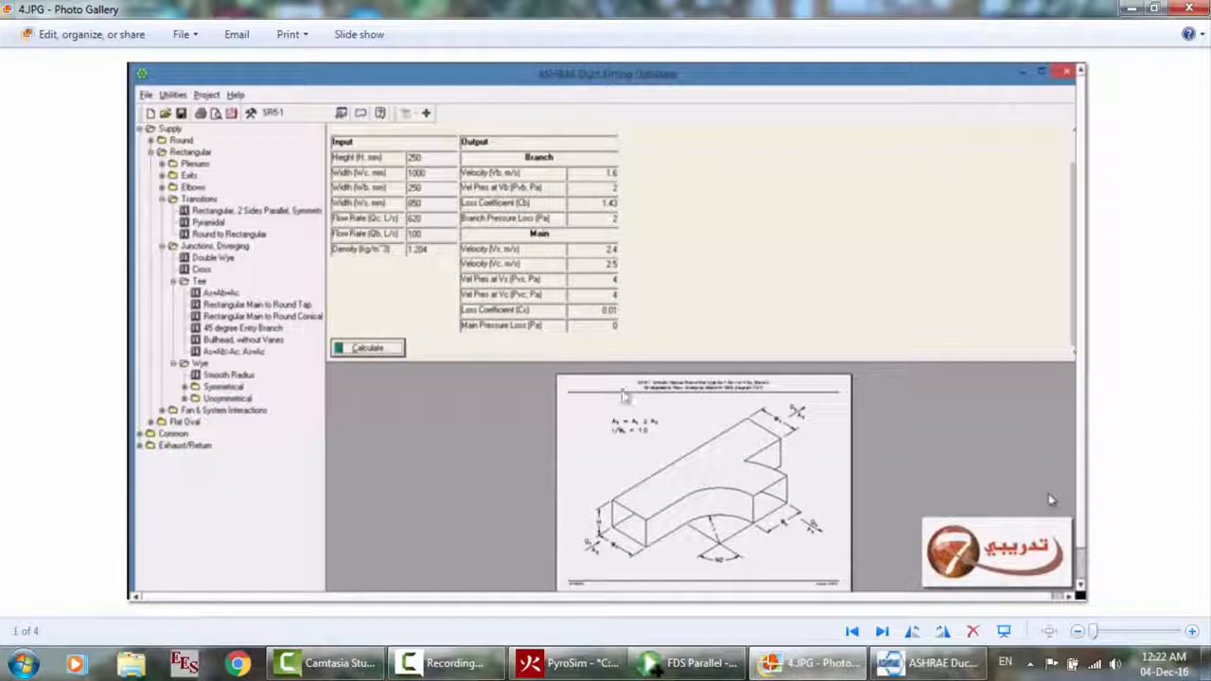
left_click(931, 662)
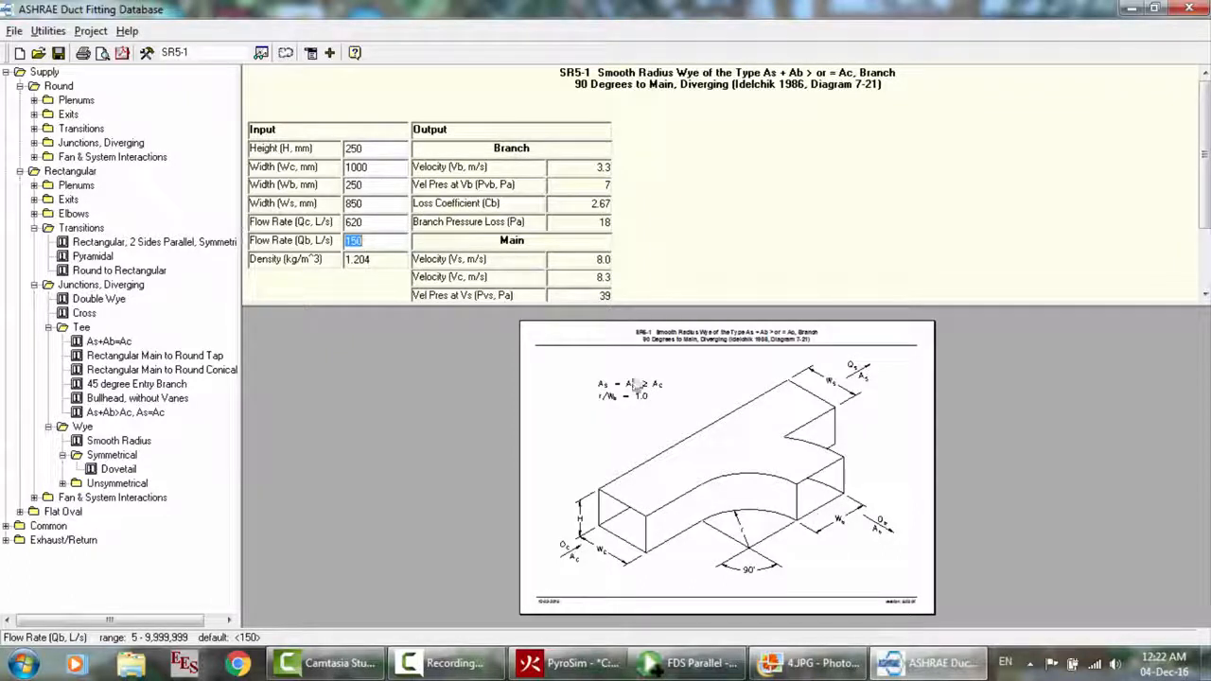
type("3")
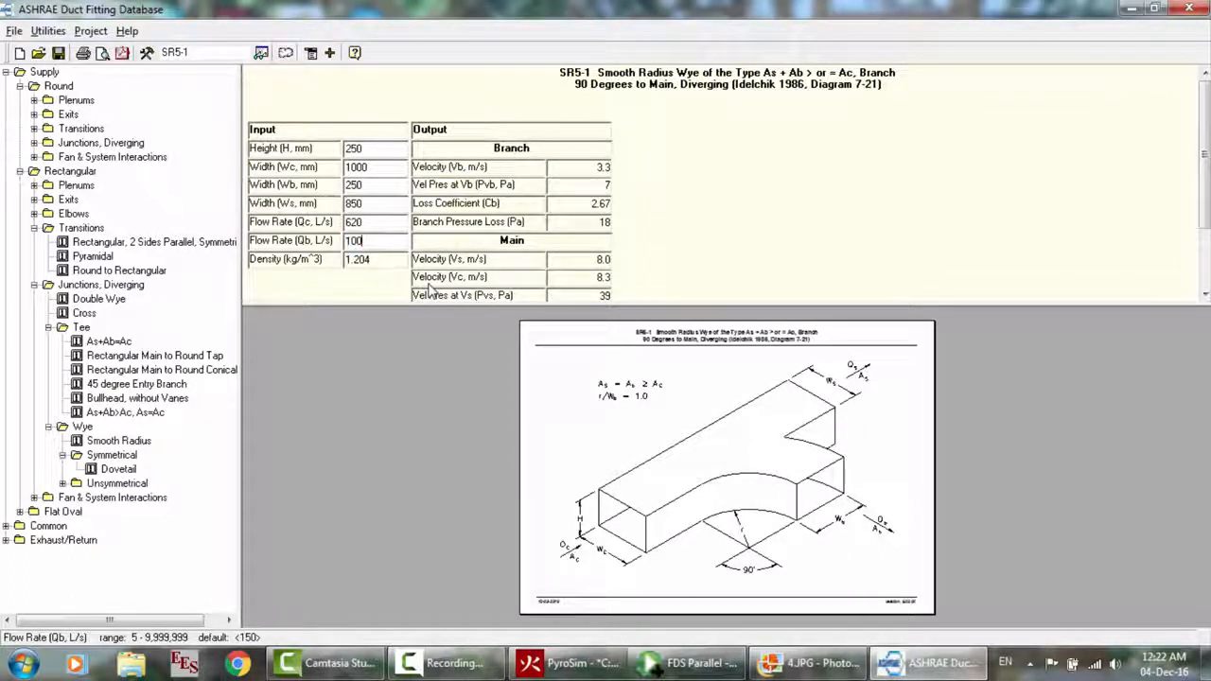
key("Tab")
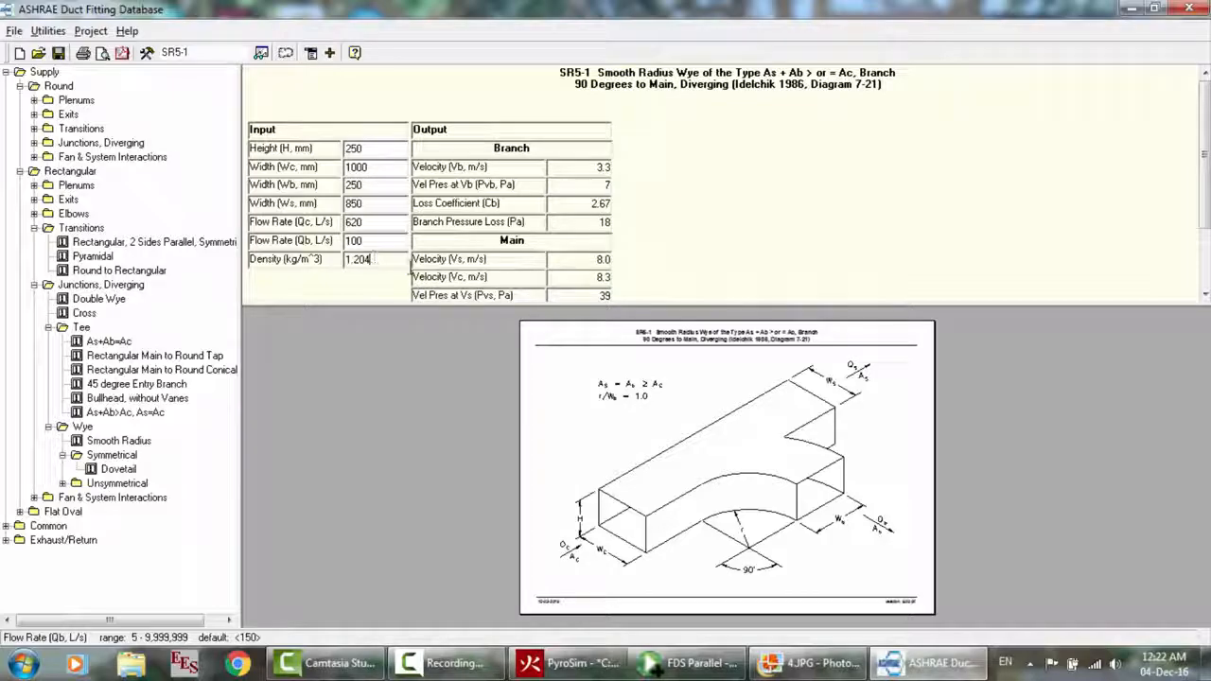
Check the wye's inputs against the reference image and calculate its velocities, loss coefficients and pressure losses
left_click(809, 662)
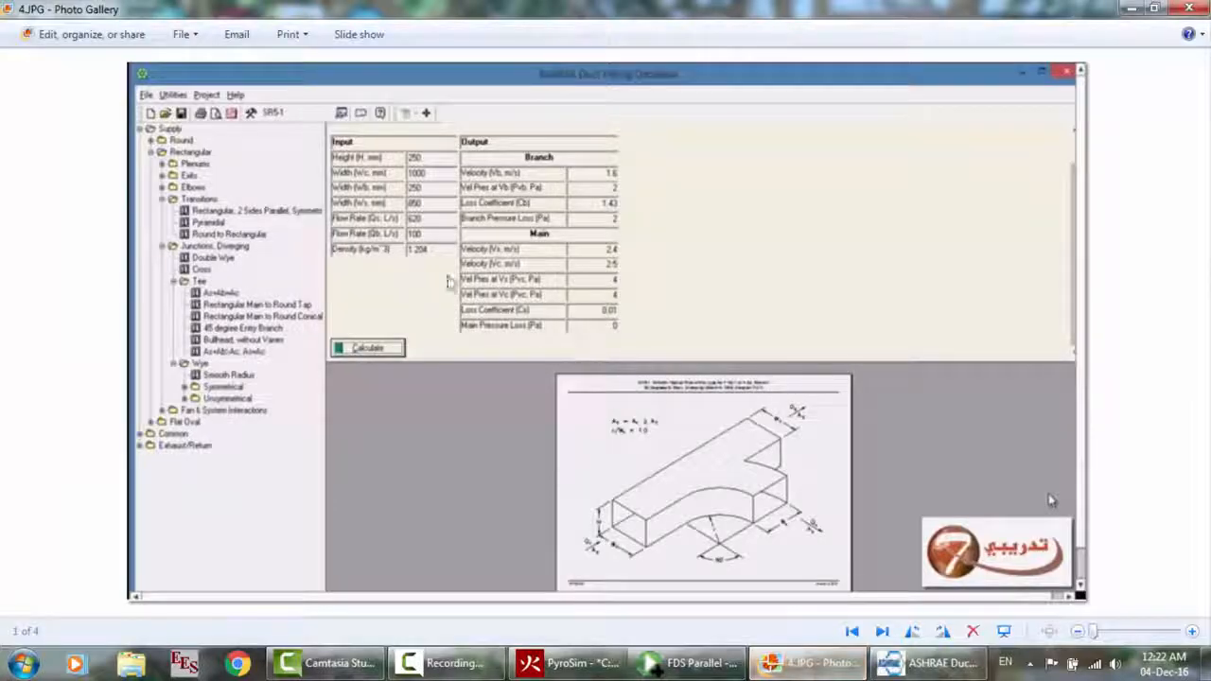
left_click(924, 662)
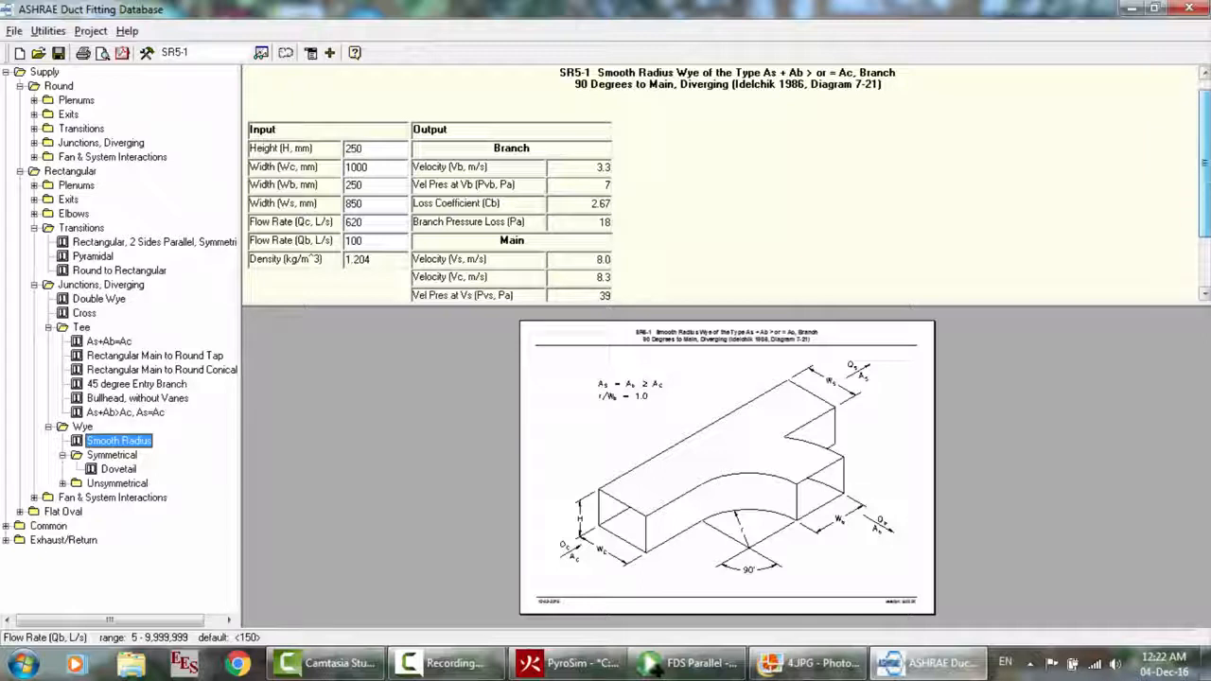
scroll(1203, 189, "down", 2)
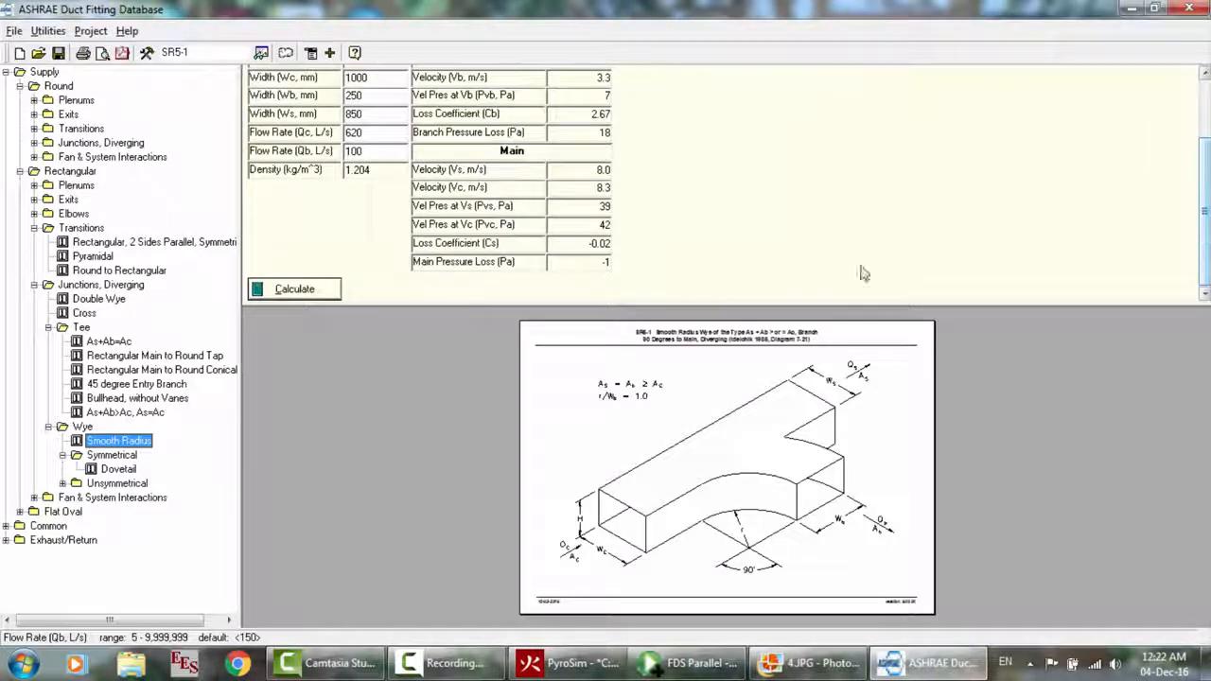
left_click(304, 295)
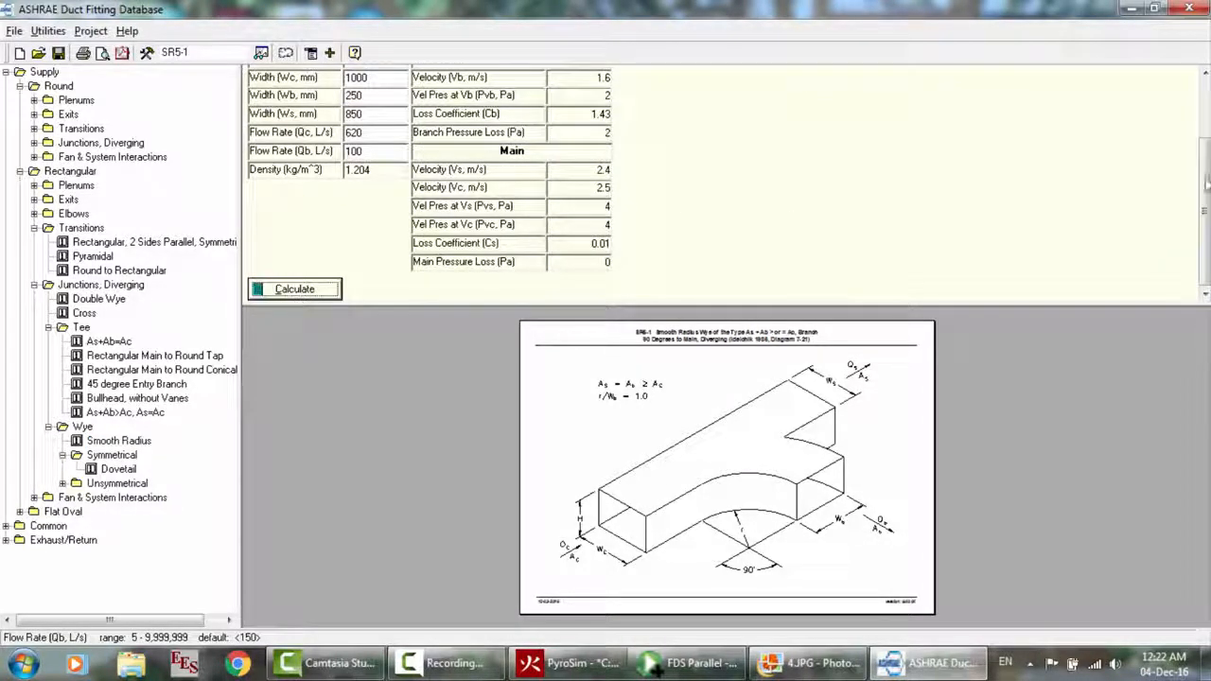
Examine the wye's branch and main pressure losses, and switch to the worked example's duct layout in Photo Gallery
scroll(1203, 189, "up", 2)
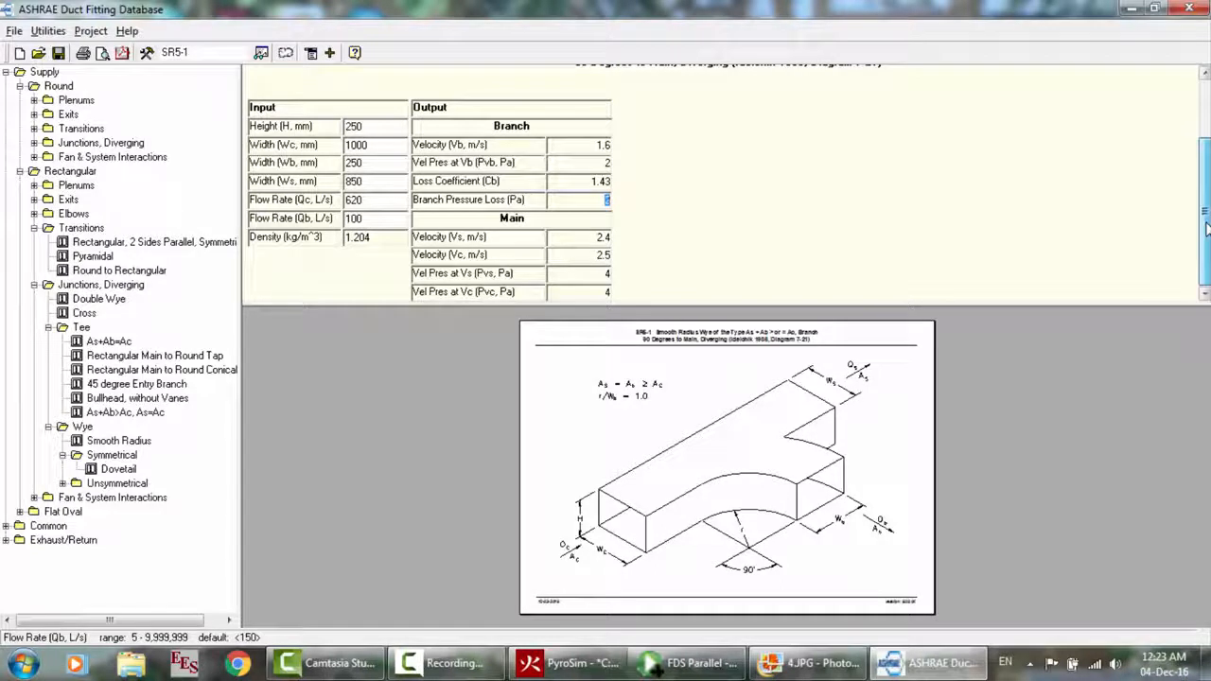
left_click_drag(1205, 192, 1135, 227)
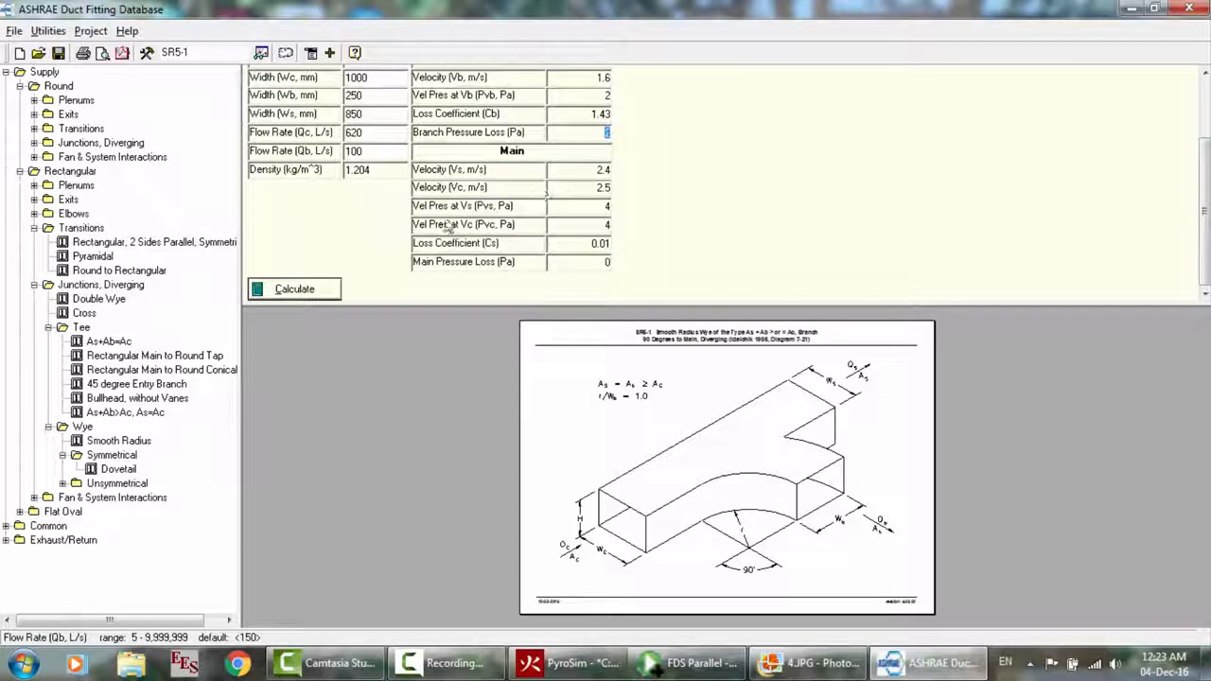
left_click(603, 262)
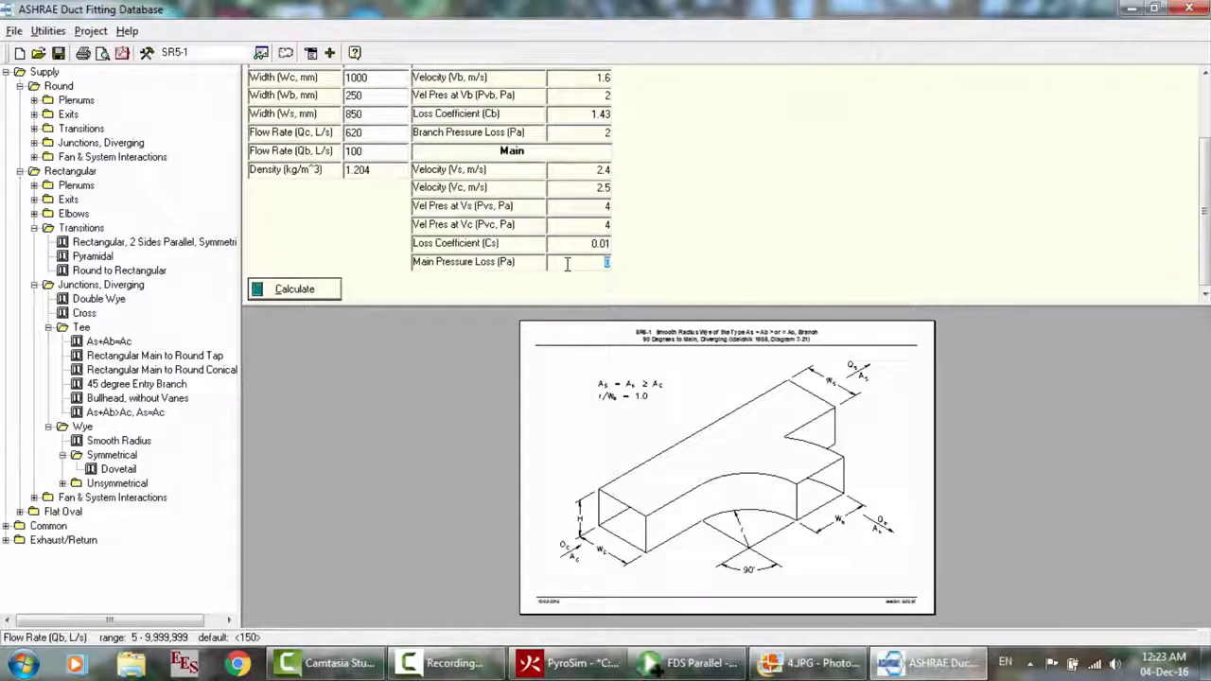
left_click(813, 667)
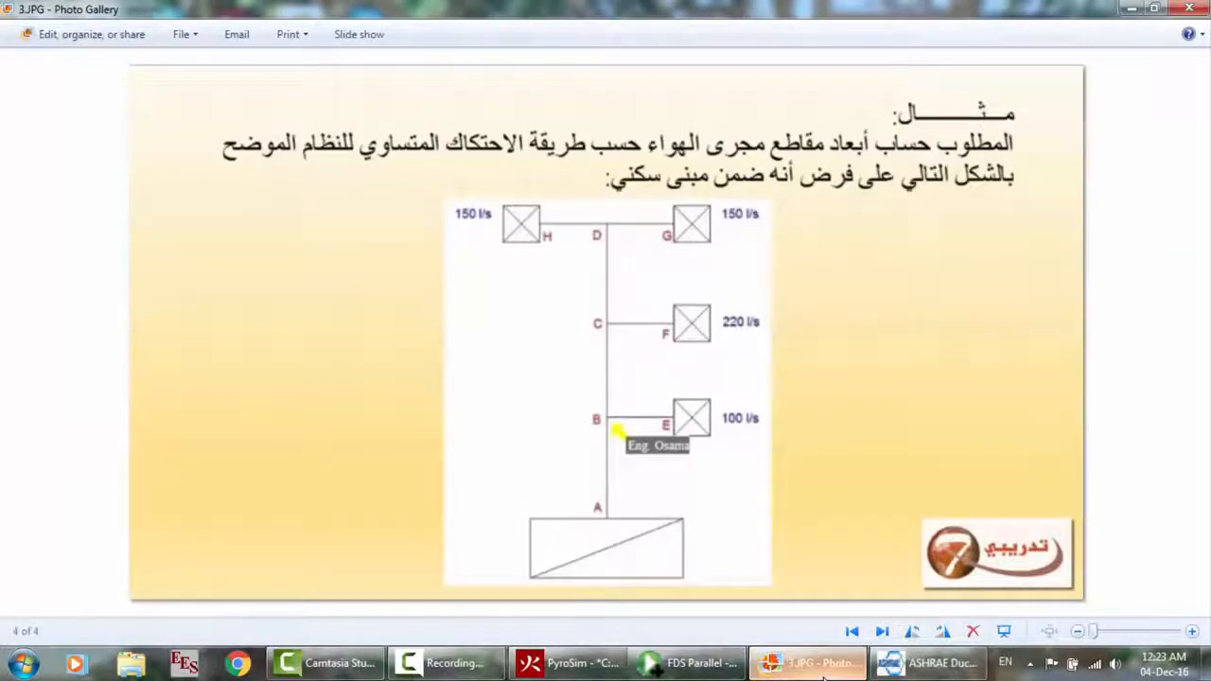